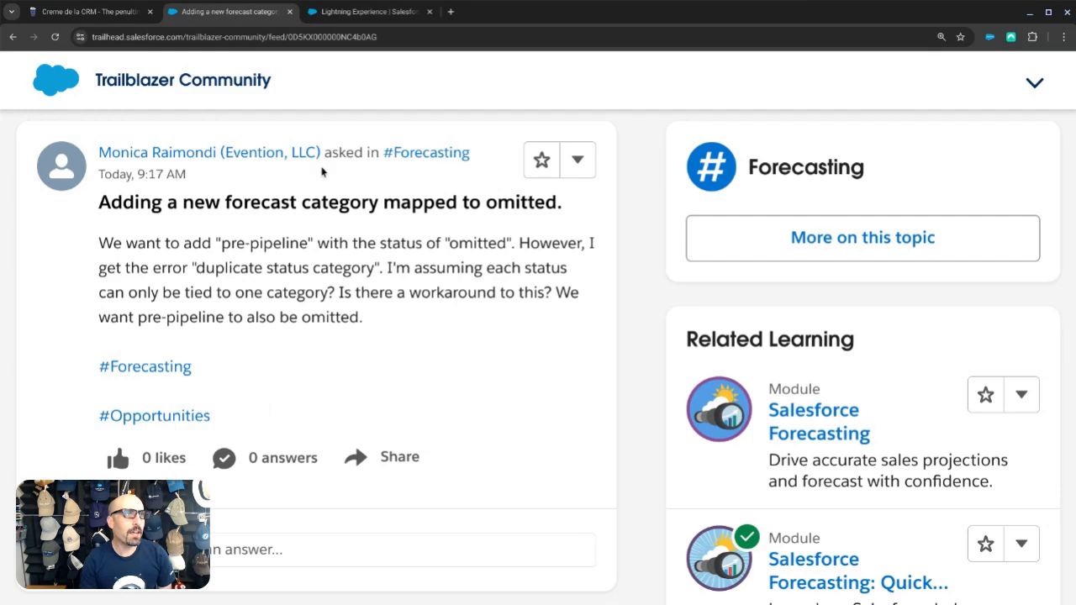
Step: Switch to the Salesforce playground org and open the Object Manager in its Setup
{"action": "left_click", "coordinate": [367, 13]}
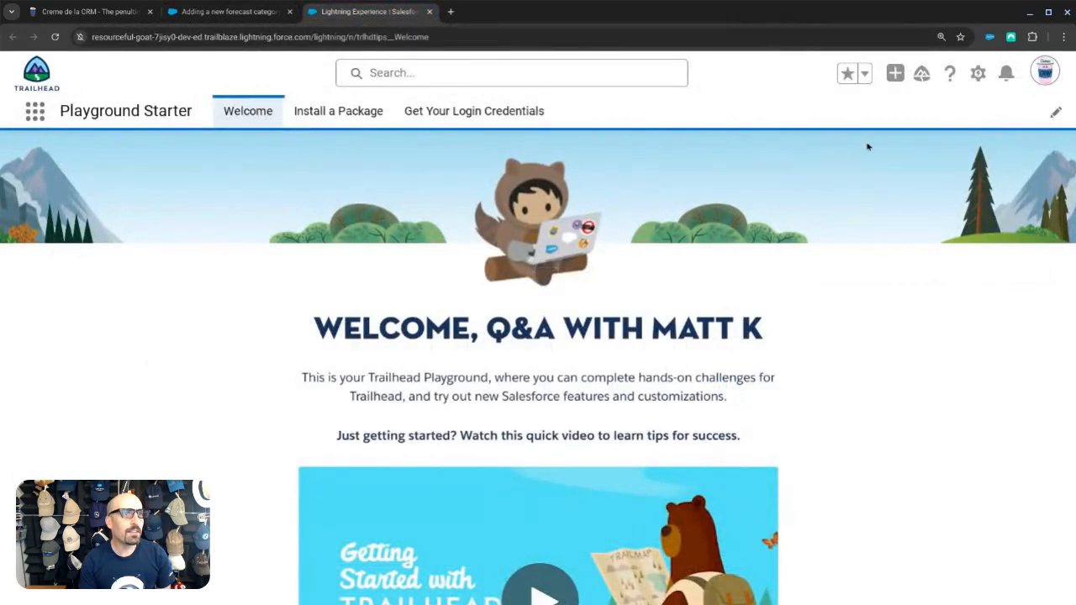
{"action": "left_click", "coordinate": [977, 75]}
{"action": "left_click", "coordinate": [912, 160]}
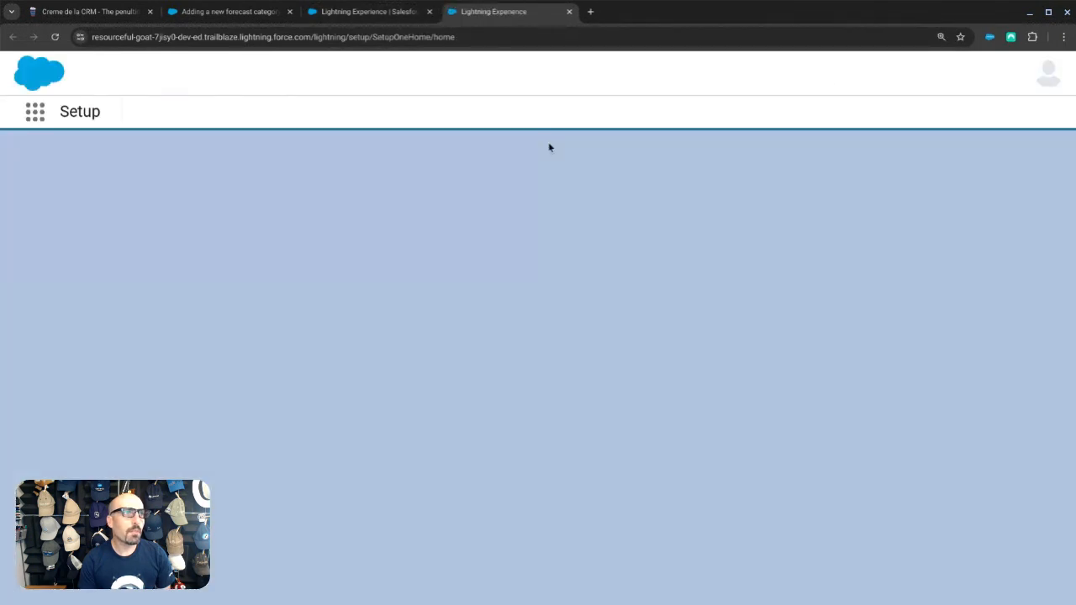
{"action": "left_click", "coordinate": [221, 116]}
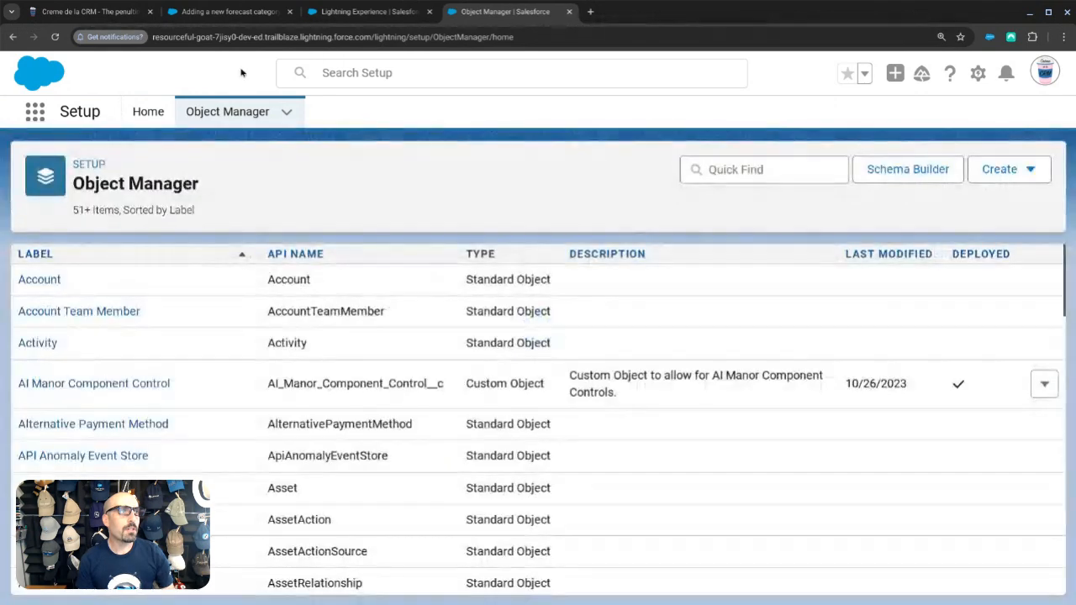
Step: Find the Opportunity object and open its Fields & Relationships list
{"action": "left_click", "coordinate": [708, 162]}
{"action": "type", "text": "opp"}
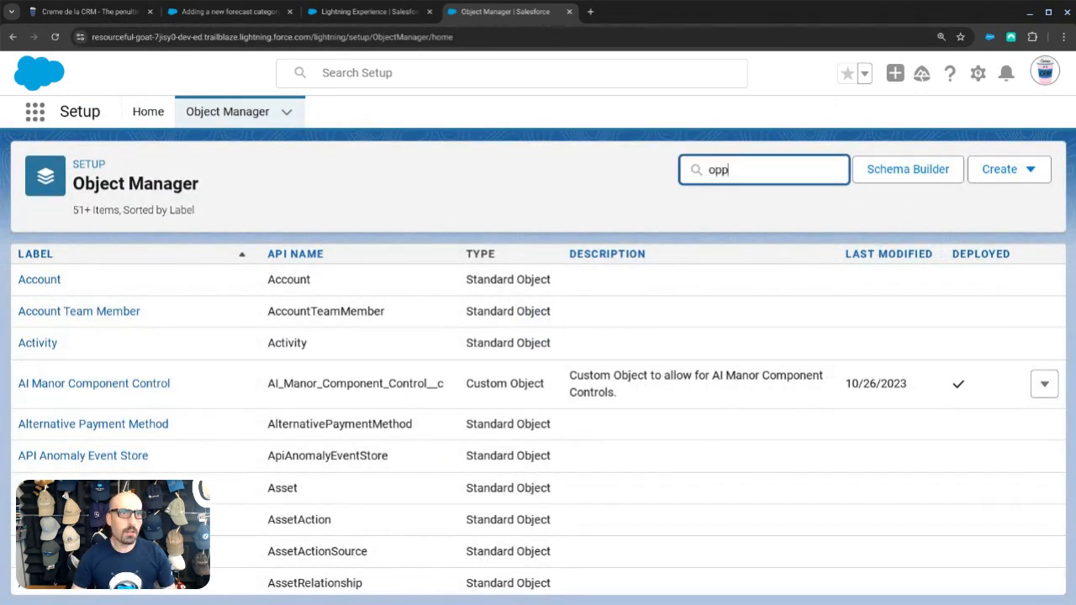
{"action": "left_click", "coordinate": [69, 279]}
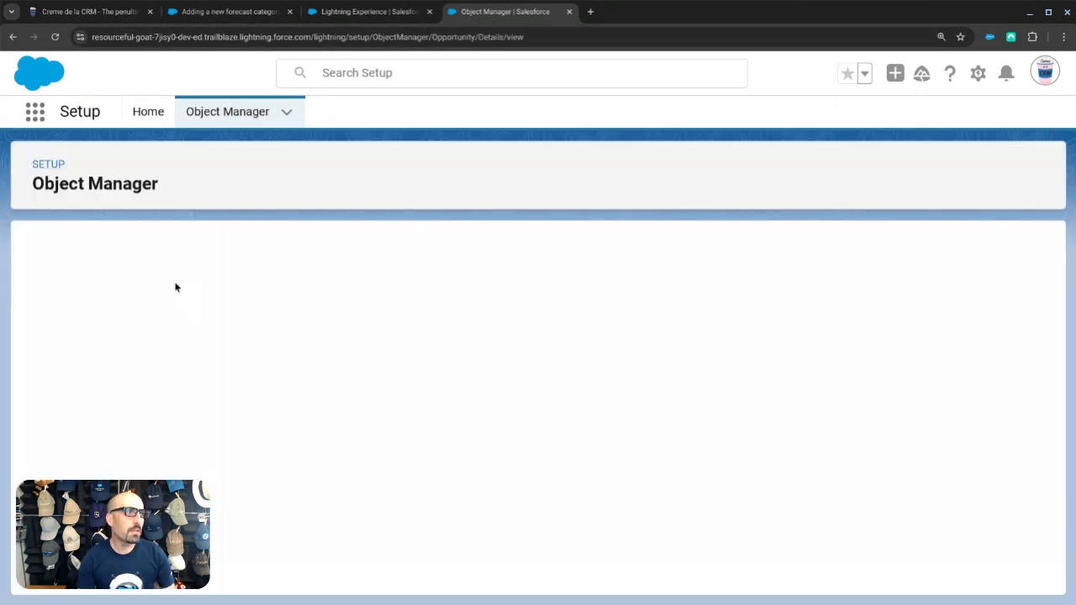
{"action": "left_click", "coordinate": [126, 280]}
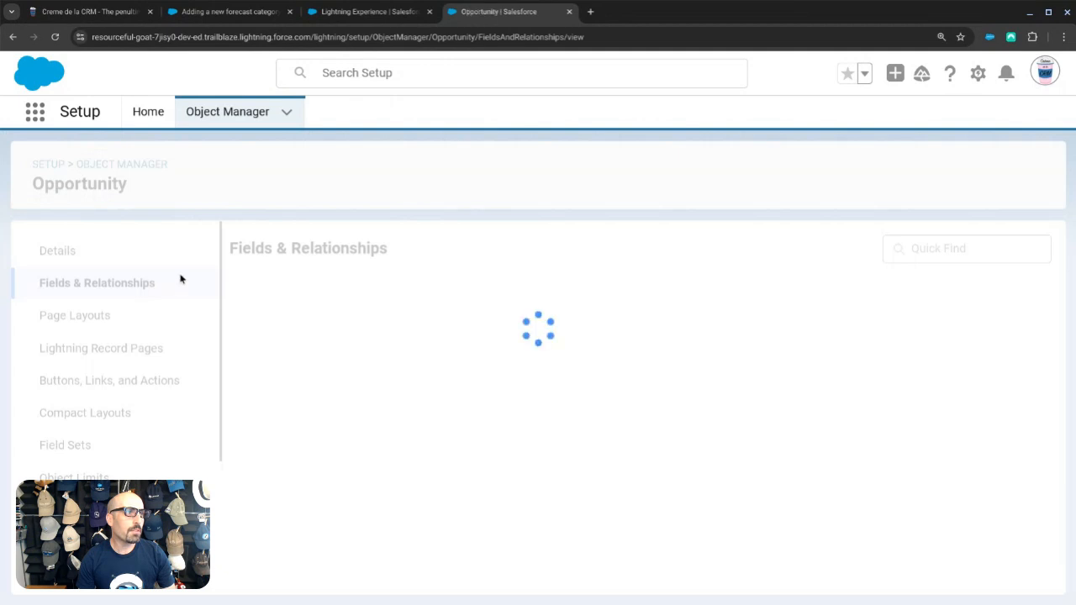
Step: Search the Opportunity fields for "stage" and open the Stage field at its picklist values
{"action": "left_click", "coordinate": [571, 246]}
{"action": "type", "text": "stage"}
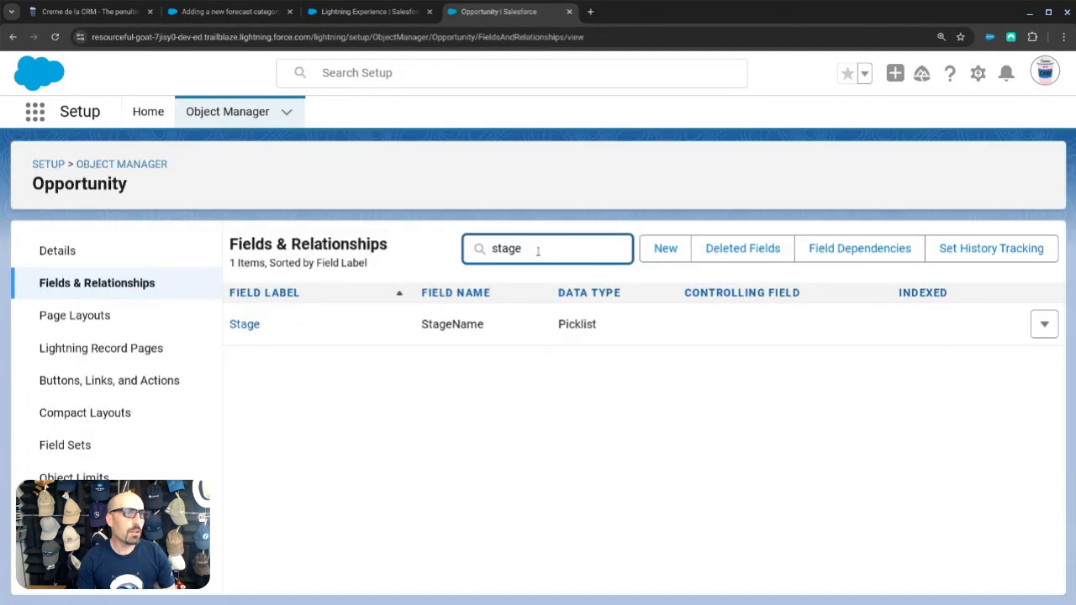
{"action": "left_click", "coordinate": [240, 325]}
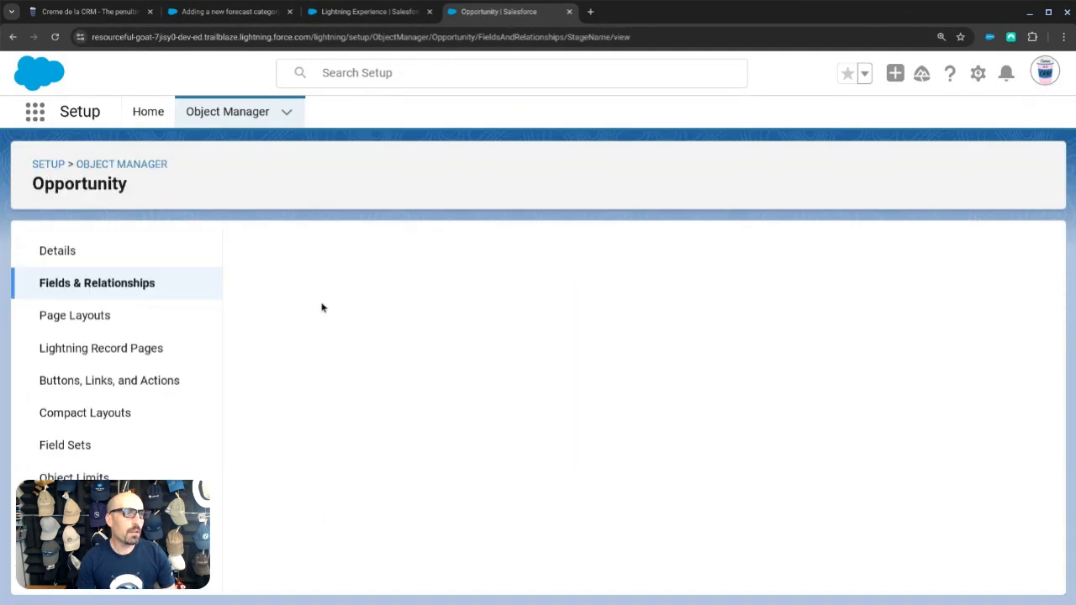
{"action": "scroll", "coordinate": [326, 298], "scroll_direction": "down", "scroll_amount": 5}
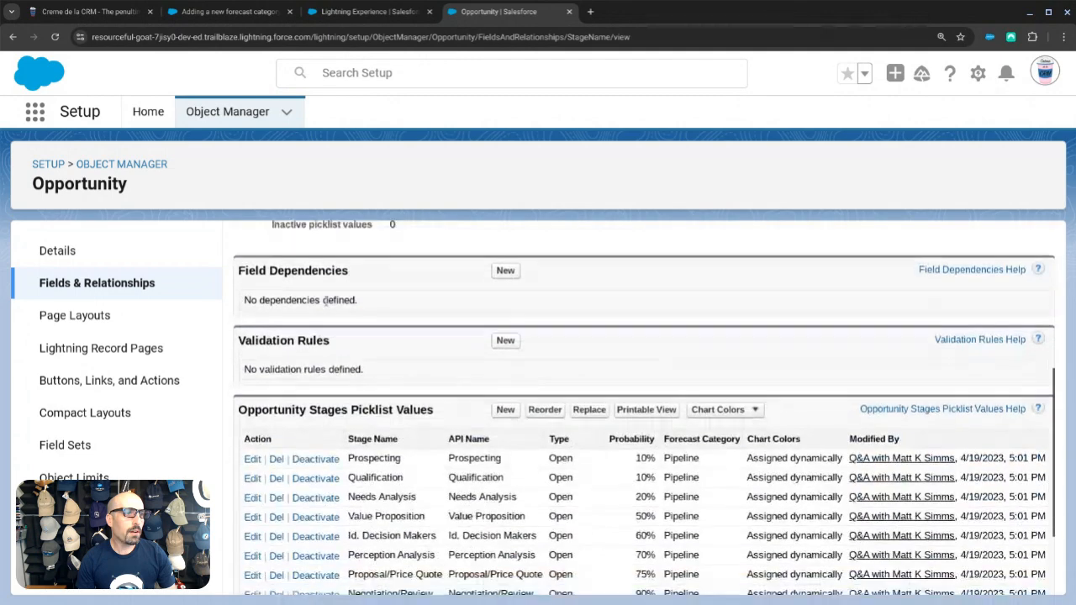
Step: Check the requested category name in the Trailblazer Community question and return to the Stage field in Salesforce Setup
{"action": "left_click", "coordinate": [227, 12]}
{"action": "left_click_drag", "start_coordinate": [222, 244], "coordinate": [308, 240]}
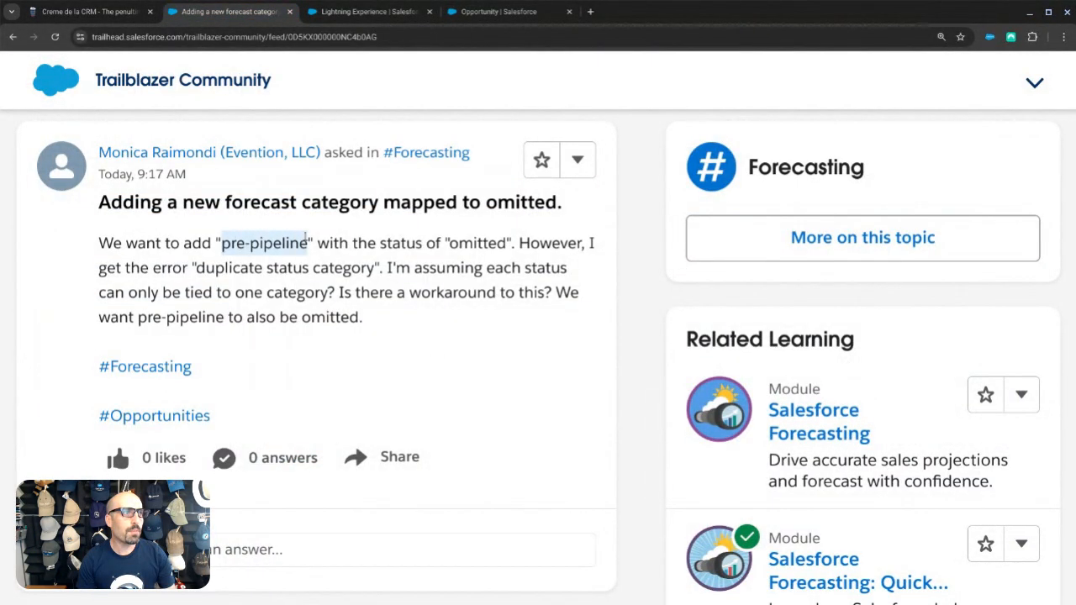
{"action": "left_click", "coordinate": [488, 13]}
Step: Start a new opportunity stage named Pre-Pipeline and set its probability to 0
{"action": "left_click", "coordinate": [505, 299]}
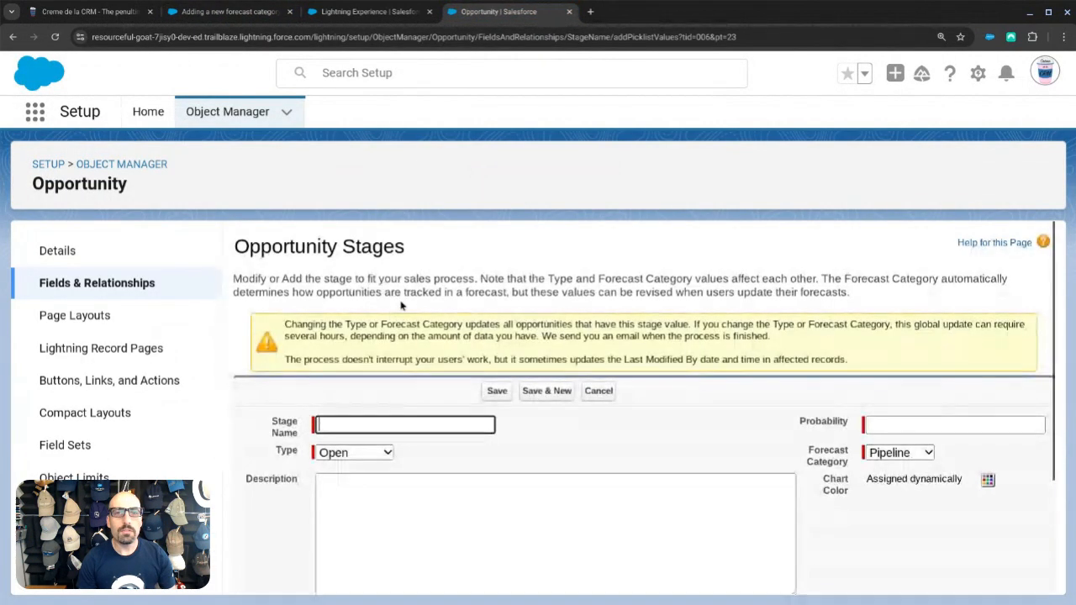
{"action": "type", "text": "Pre"}
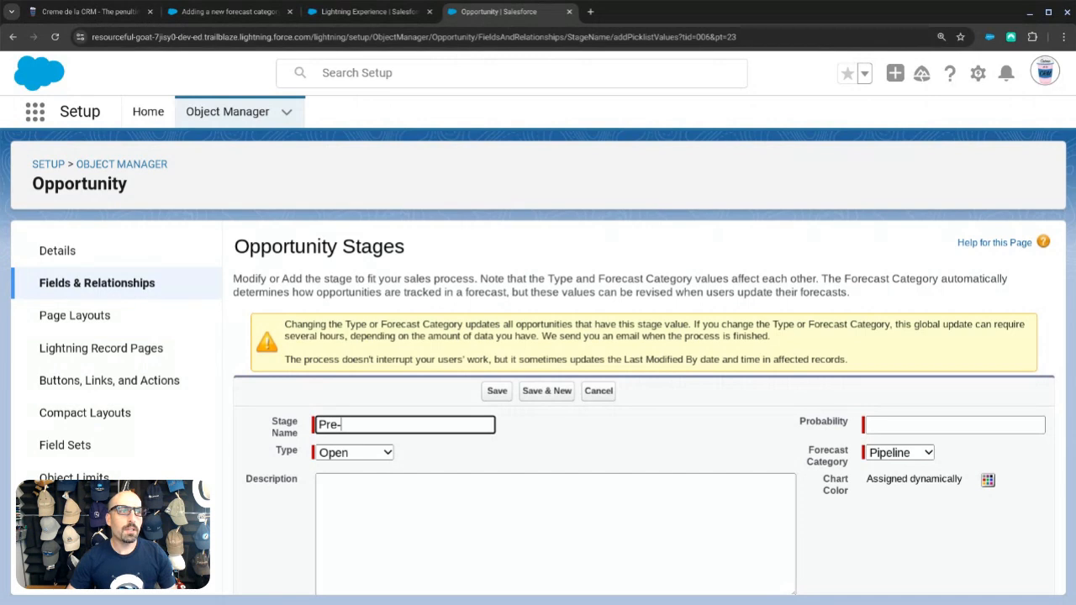
{"action": "type", "text": "-Pipeline"}
{"action": "key", "text": "Tab"}
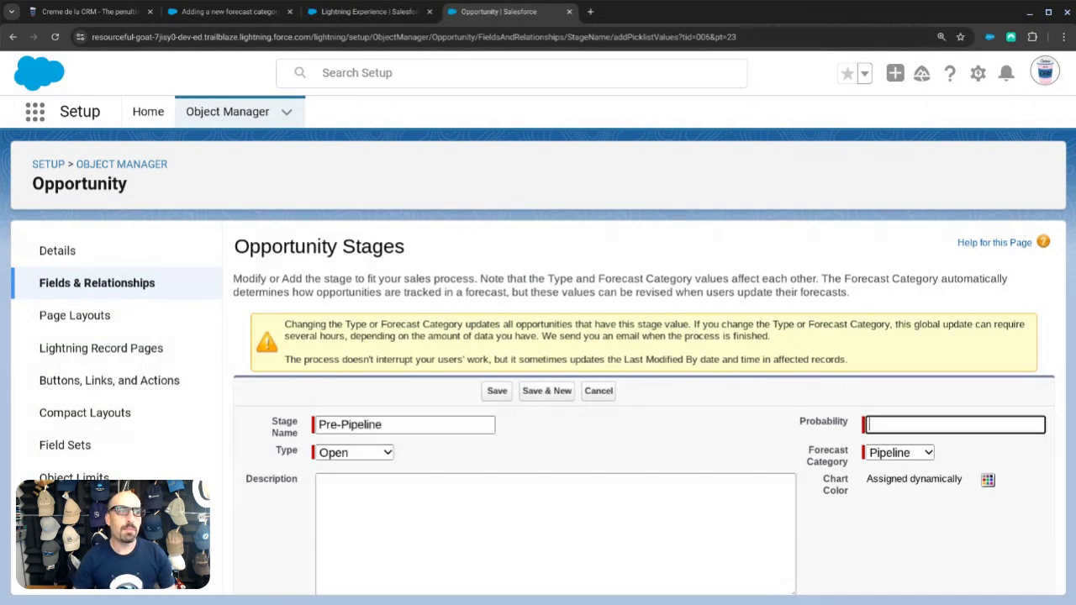
{"action": "scroll", "coordinate": [834, 382], "scroll_direction": "down", "scroll_amount": 2}
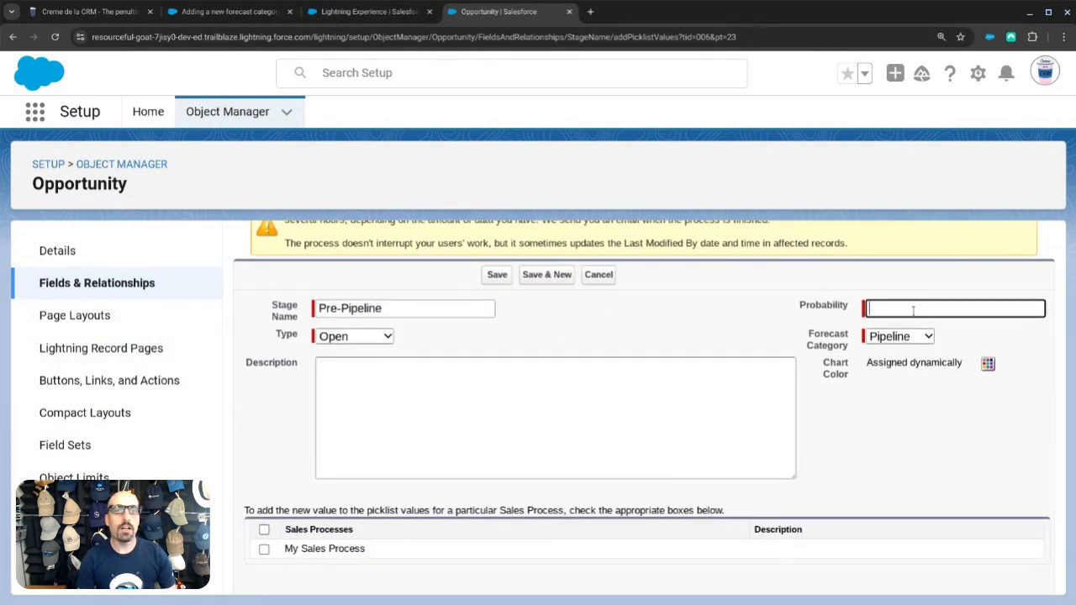
{"action": "type", "text": "0"}
{"action": "key", "text": "Tab"}
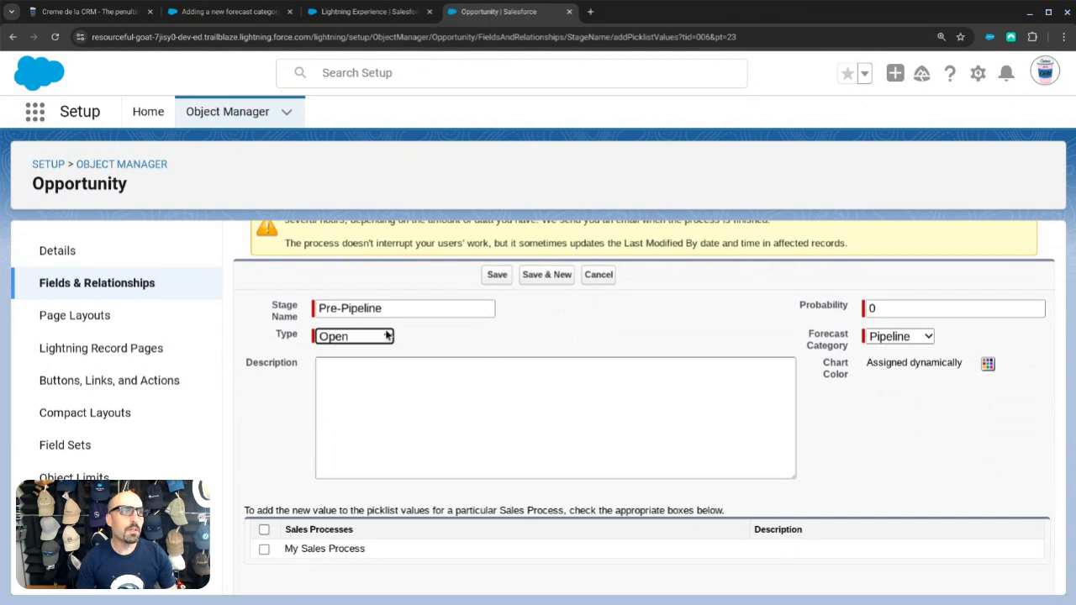
Step: Set the new stage's forecast category to Omitted, include it in My Sales Process and save it
{"action": "left_click", "coordinate": [900, 336]}
{"action": "left_click", "coordinate": [899, 353]}
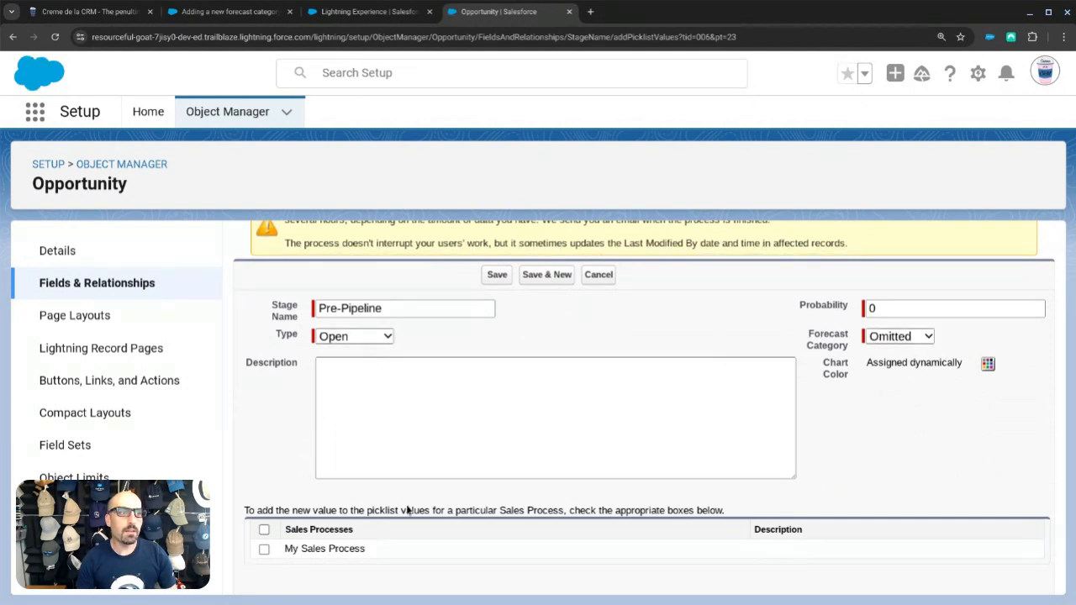
{"action": "left_click", "coordinate": [263, 549]}
{"action": "scroll", "coordinate": [529, 355], "scroll_direction": "up", "scroll_amount": 1}
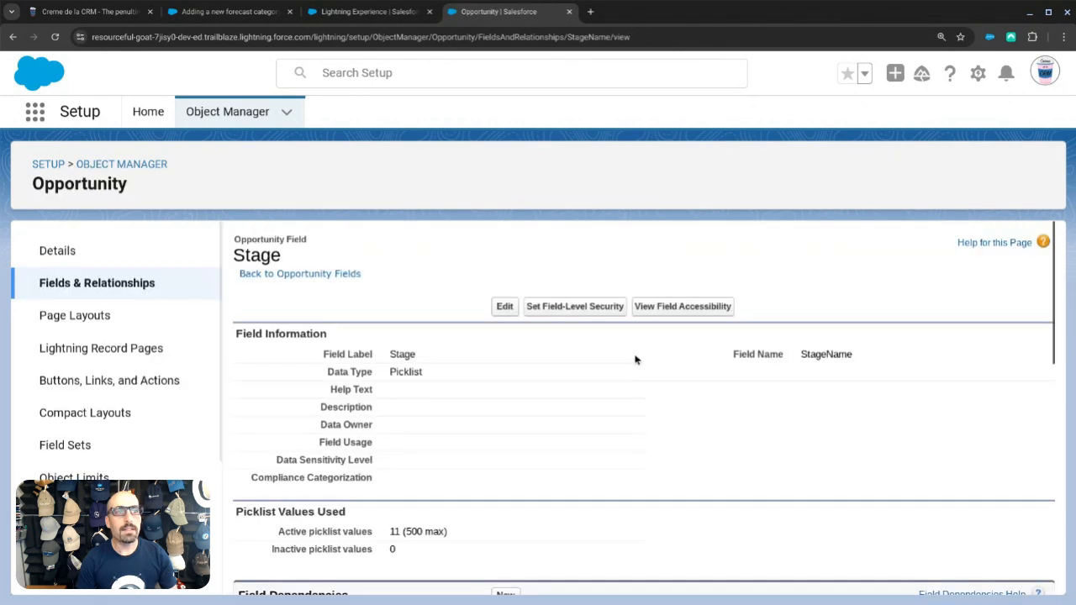
Step: Delete the Pre-Pipeline stage from the picklist, replacing its value on records with Prospecting
{"action": "scroll", "coordinate": [514, 369], "scroll_direction": "down", "scroll_amount": 7}
{"action": "scroll", "coordinate": [515, 370], "scroll_direction": "up", "scroll_amount": 1}
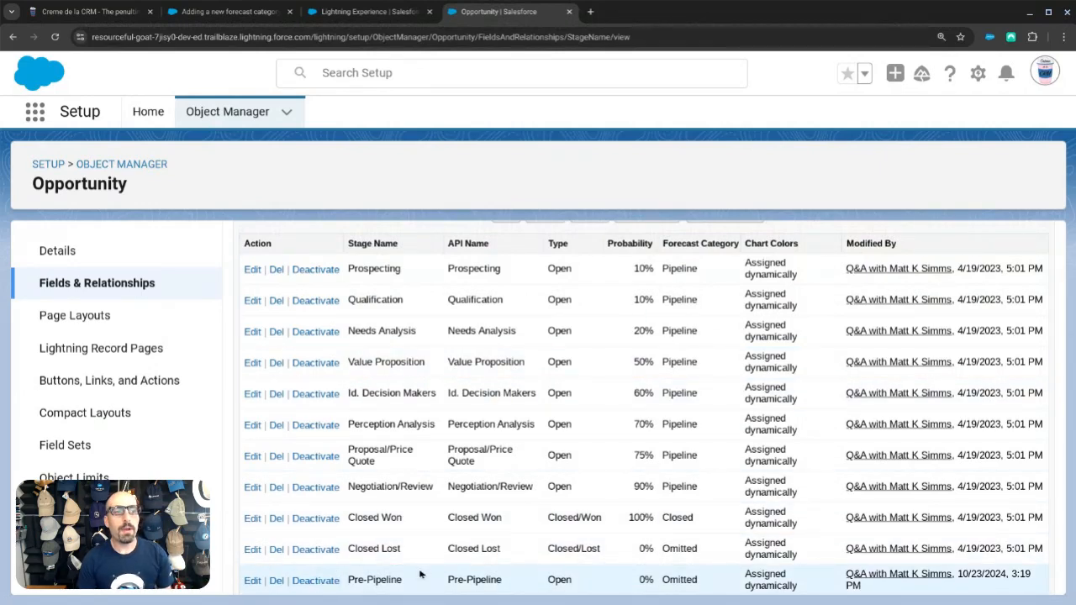
{"action": "left_click", "coordinate": [277, 580]}
{"action": "left_click", "coordinate": [635, 126]}
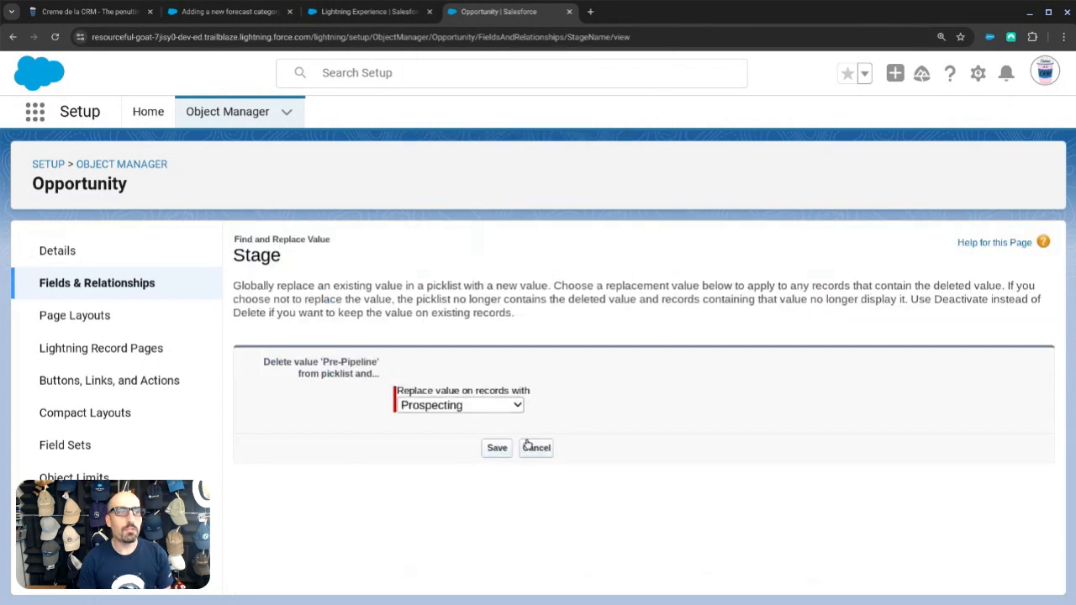
Step: Reread the community question, return to the Stage field's page and review the remaining stage picklist values
{"action": "left_click", "coordinate": [227, 11]}
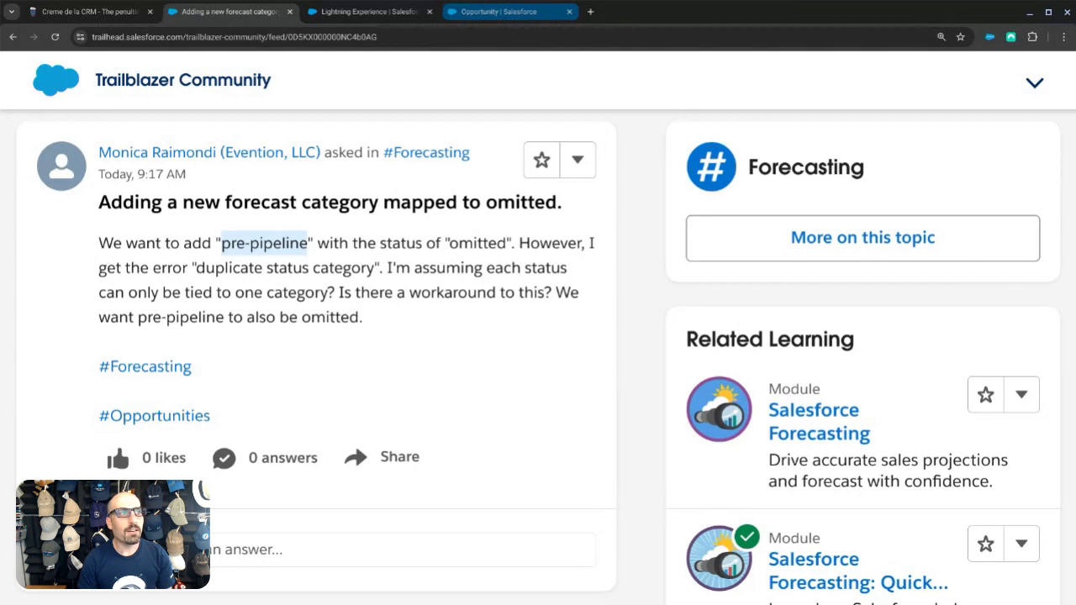
{"action": "left_click", "coordinate": [490, 14]}
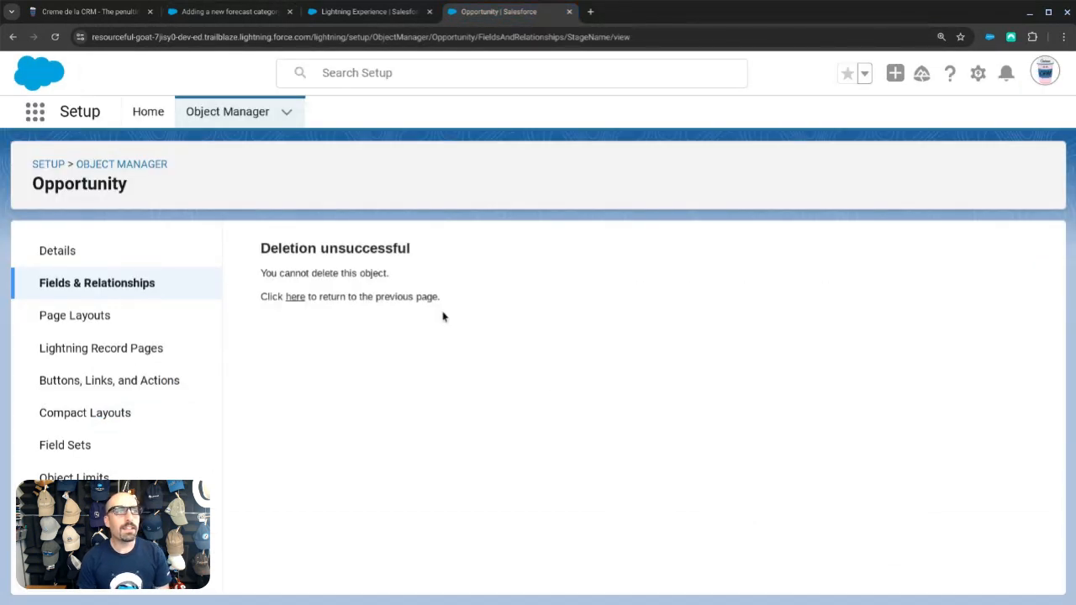
{"action": "left_click", "coordinate": [296, 298]}
{"action": "scroll", "coordinate": [490, 432], "scroll_direction": "down", "scroll_amount": 3}
{"action": "scroll", "coordinate": [490, 433], "scroll_direction": "down", "scroll_amount": 5}
{"action": "scroll", "coordinate": [366, 496], "scroll_direction": "up", "scroll_amount": 2}
{"action": "scroll", "coordinate": [368, 513], "scroll_direction": "down", "scroll_amount": 2}
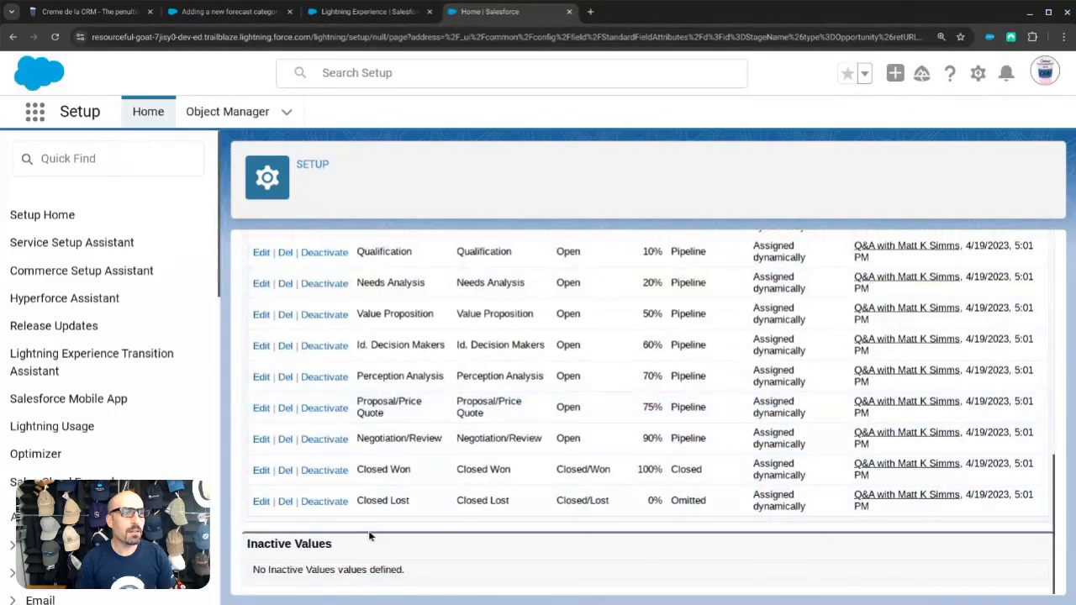
Step: Begin another opportunity stage named Pre-Pipeline with a probability of 0
{"action": "scroll", "coordinate": [374, 529], "scroll_direction": "up", "scroll_amount": 10}
{"action": "scroll", "coordinate": [481, 405], "scroll_direction": "down", "scroll_amount": 8}
{"action": "left_click", "coordinate": [512, 393]}
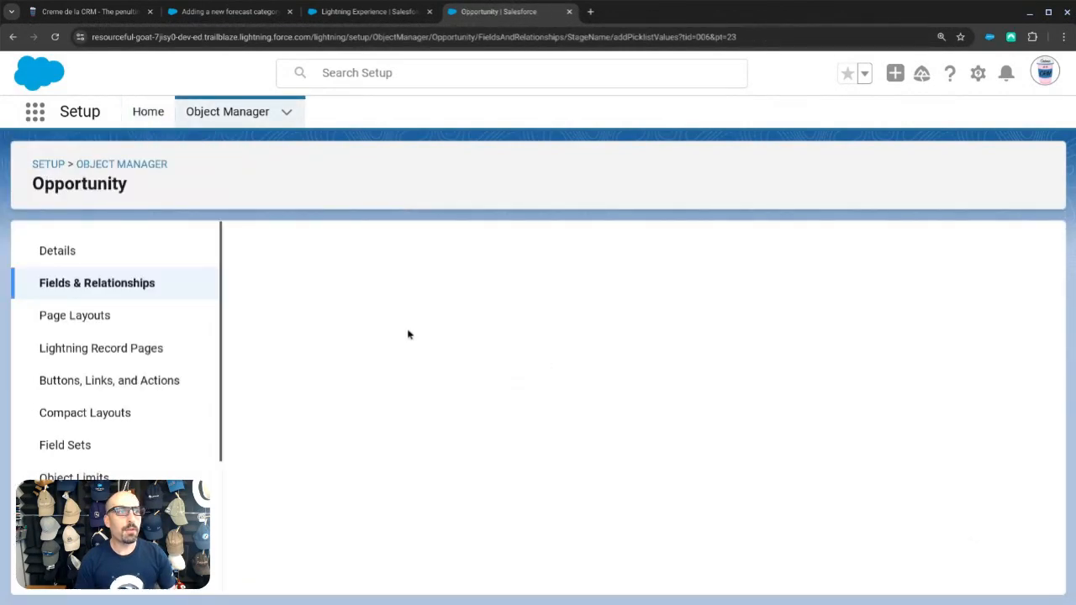
{"action": "type", "text": "Pre-"}
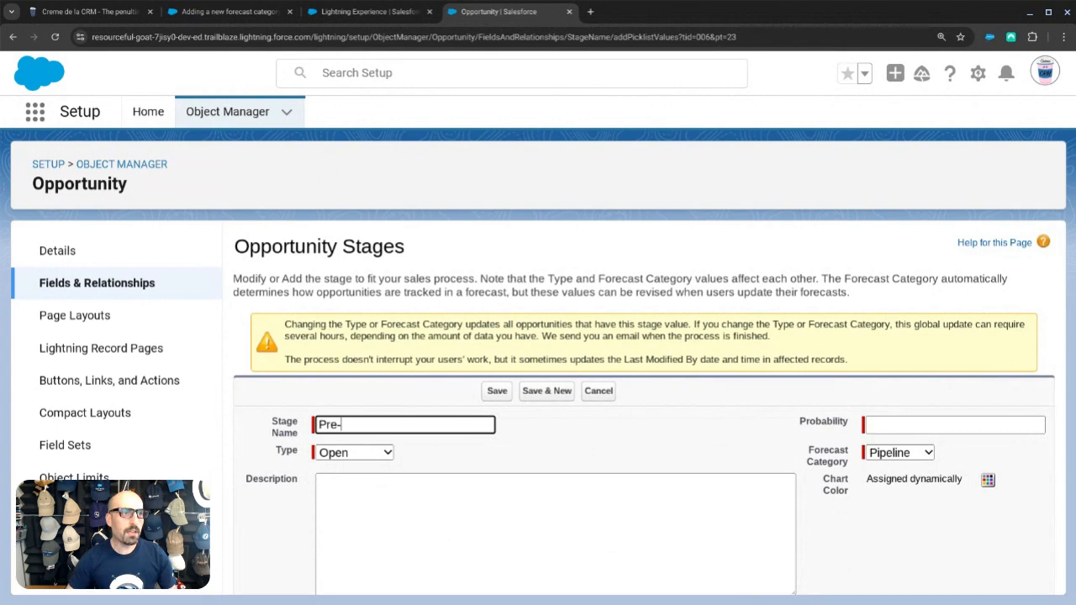
{"action": "type", "text": "Pipeline"}
{"action": "key", "text": "Tab"}
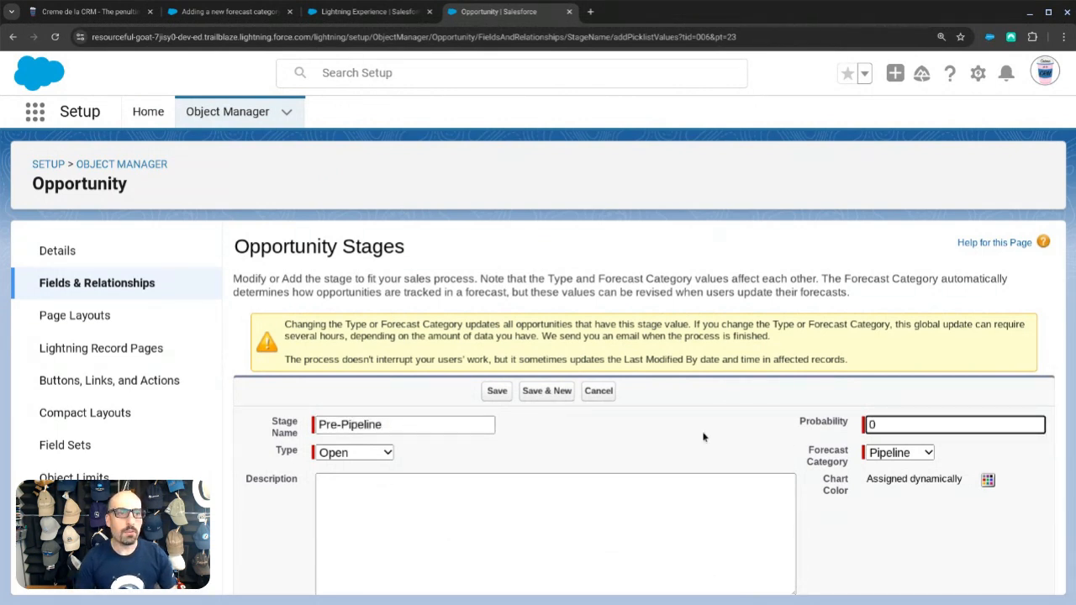
Step: Include the Pre-Pipeline stage in all sales processes, keep the Pipeline forecast category and save it
{"action": "scroll", "coordinate": [689, 440], "scroll_direction": "down", "scroll_amount": 2}
{"action": "scroll", "coordinate": [559, 396], "scroll_direction": "down", "scroll_amount": 2}
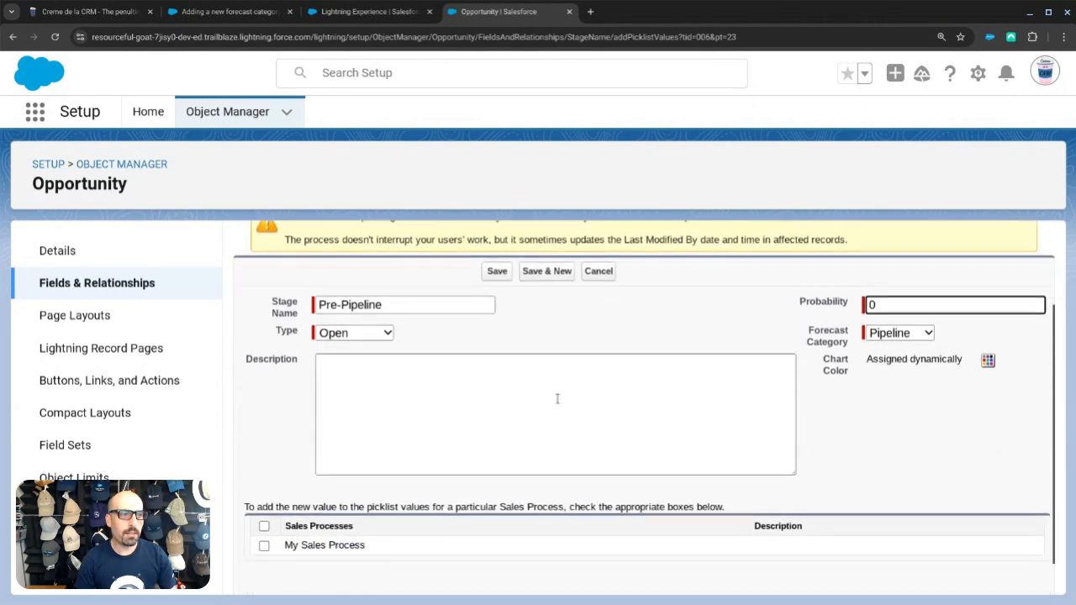
{"action": "left_click", "coordinate": [264, 533]}
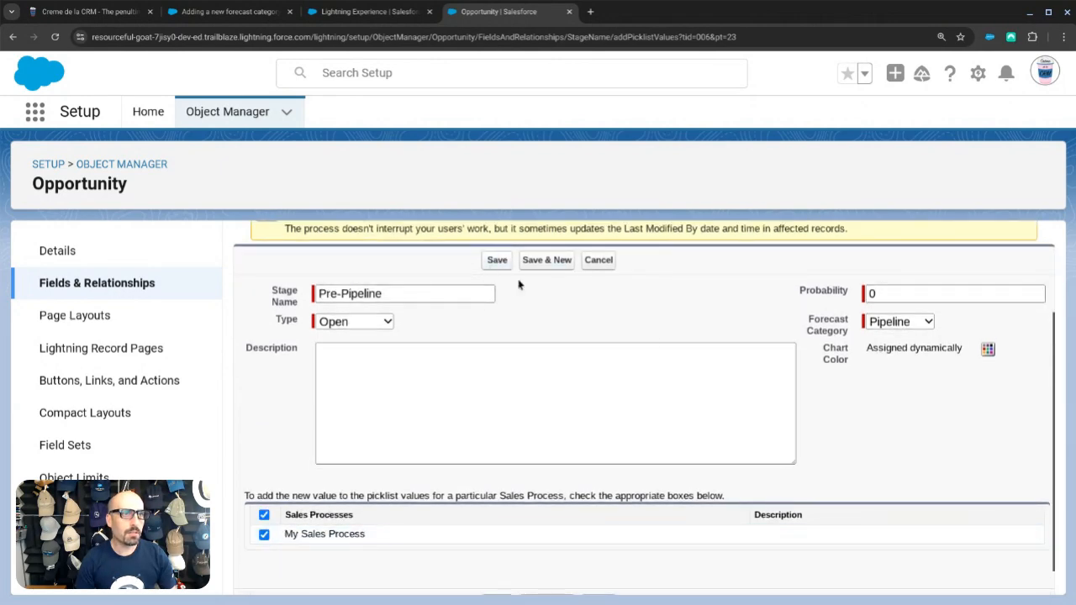
Step: Reorder the stage picklist values so Pre-Pipeline comes first, and save the order
{"action": "scroll", "coordinate": [389, 324], "scroll_direction": "down", "scroll_amount": 8}
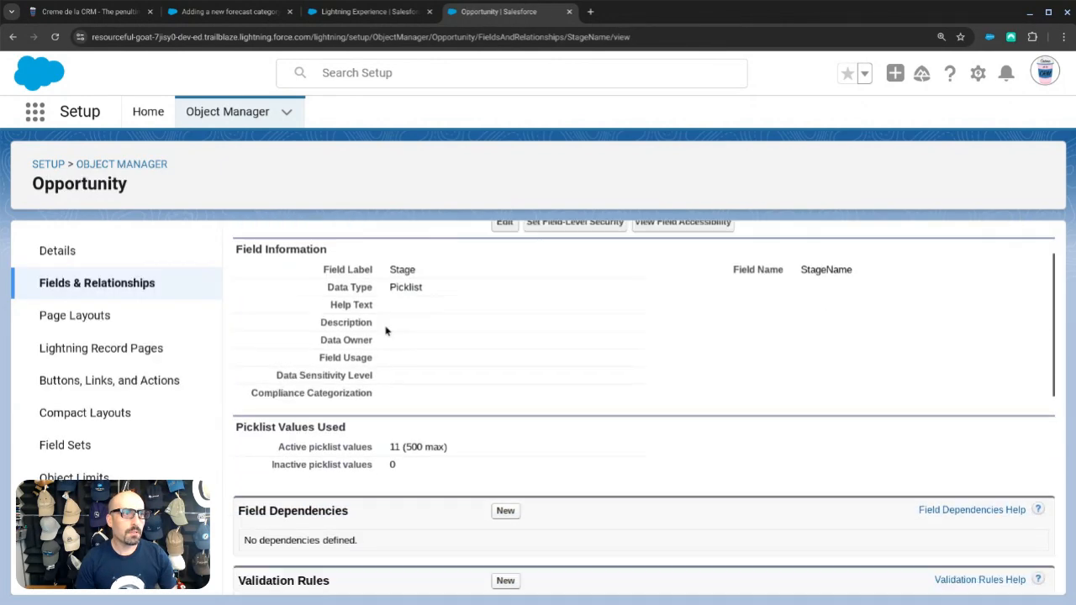
{"action": "scroll", "coordinate": [384, 337], "scroll_direction": "down", "scroll_amount": 5}
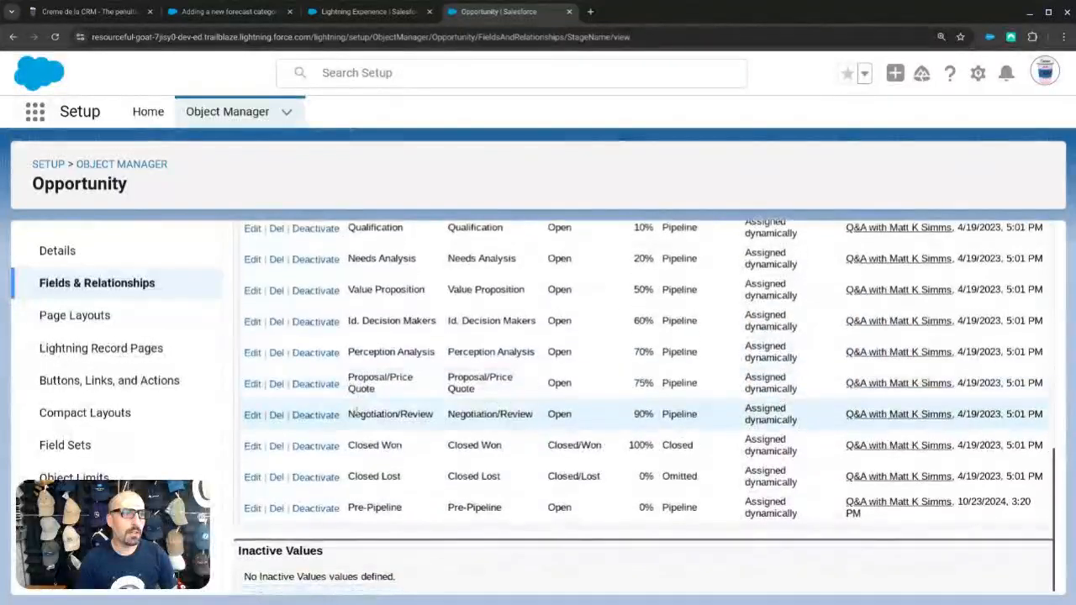
{"action": "scroll", "coordinate": [365, 503], "scroll_direction": "up", "scroll_amount": 3}
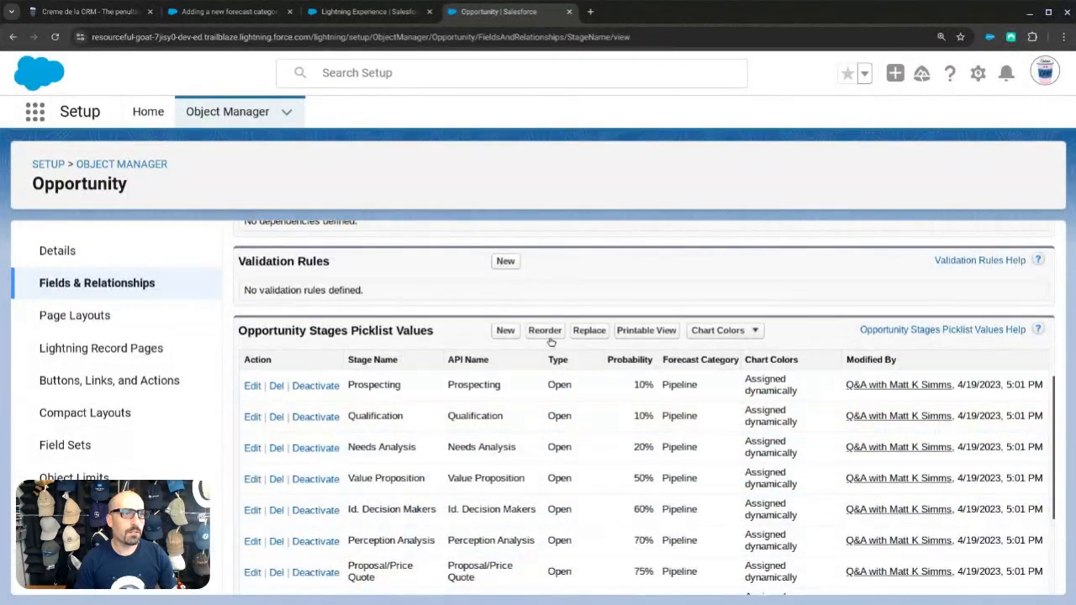
{"action": "left_click", "coordinate": [545, 331]}
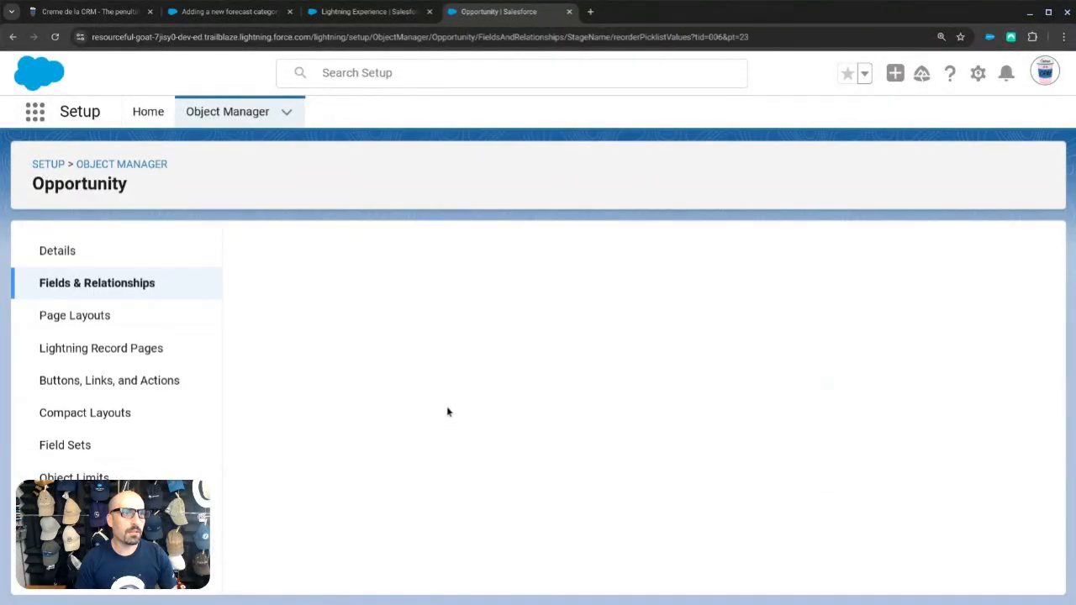
{"action": "scroll", "coordinate": [476, 398], "scroll_direction": "down", "scroll_amount": 1}
{"action": "left_click", "coordinate": [479, 480]}
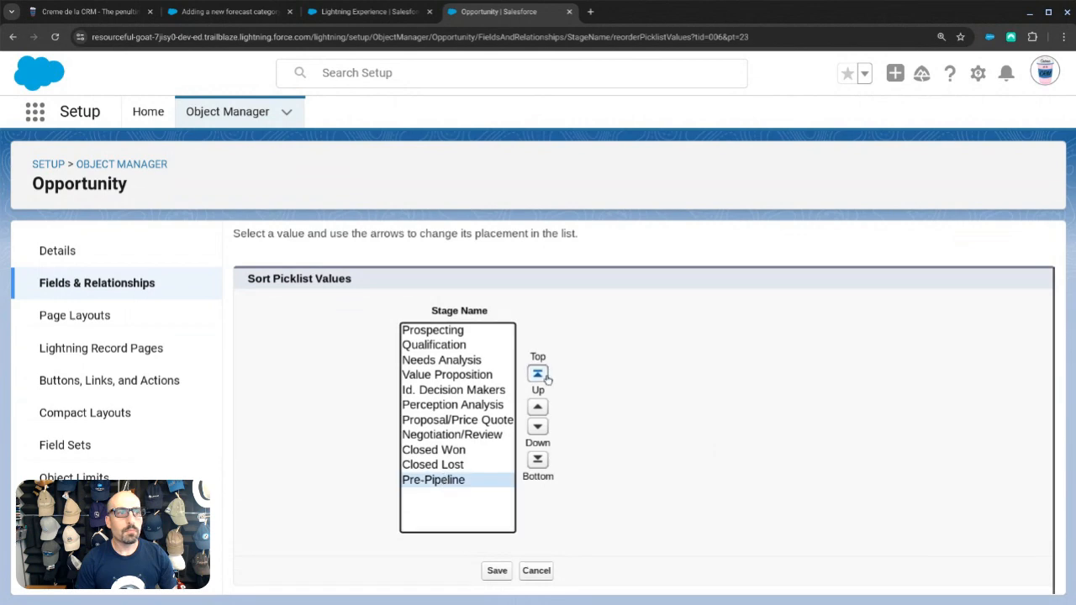
{"action": "left_click", "coordinate": [537, 374]}
{"action": "left_click", "coordinate": [498, 570]}
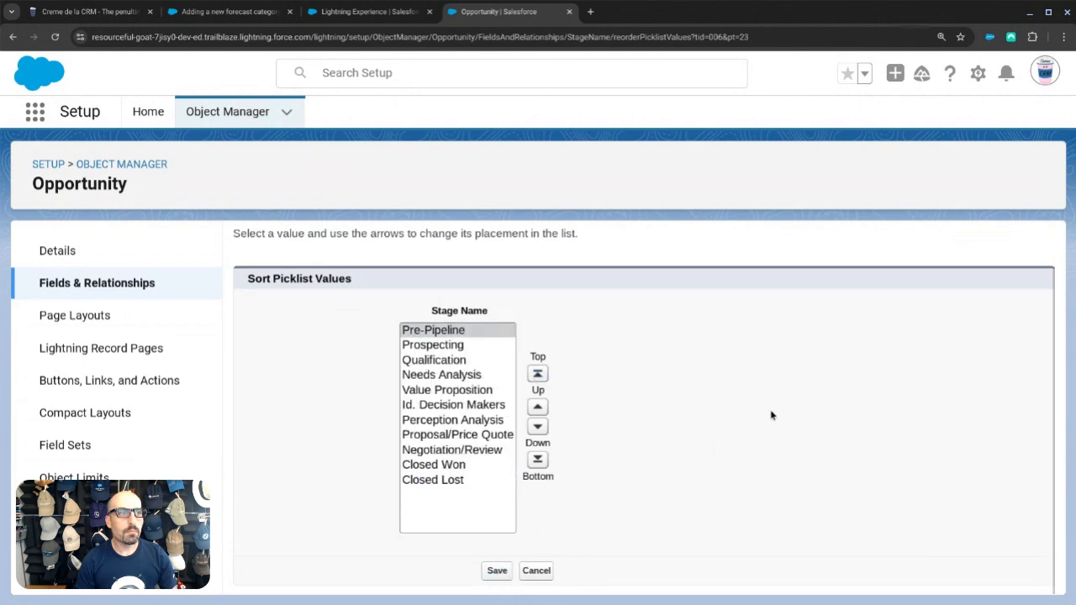
Step: Begin a second opportunity stage with the same name, Pre-Pipeline, and a probability of 0
{"action": "scroll", "coordinate": [683, 430], "scroll_direction": "down", "scroll_amount": 3}
{"action": "scroll", "coordinate": [683, 430], "scroll_direction": "down", "scroll_amount": 3}
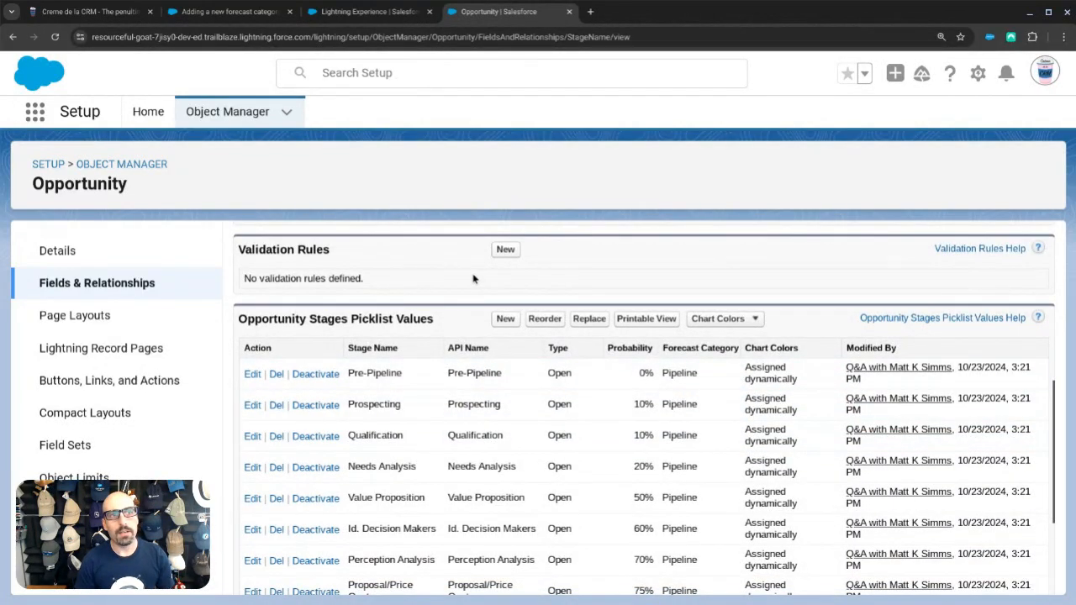
{"action": "left_click_drag", "start_coordinate": [404, 373], "coordinate": [357, 375]}
{"action": "left_click", "coordinate": [501, 321]}
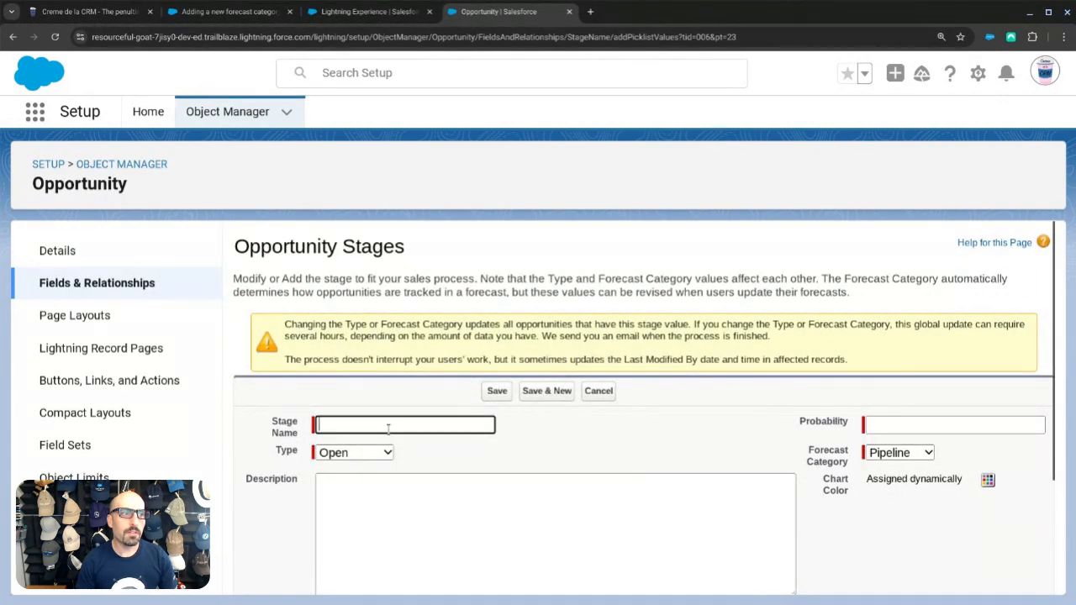
{"action": "type", "text": "Pre-Pipeline"}
{"action": "left_click", "coordinate": [876, 425]}
{"action": "type", "text": "0"}
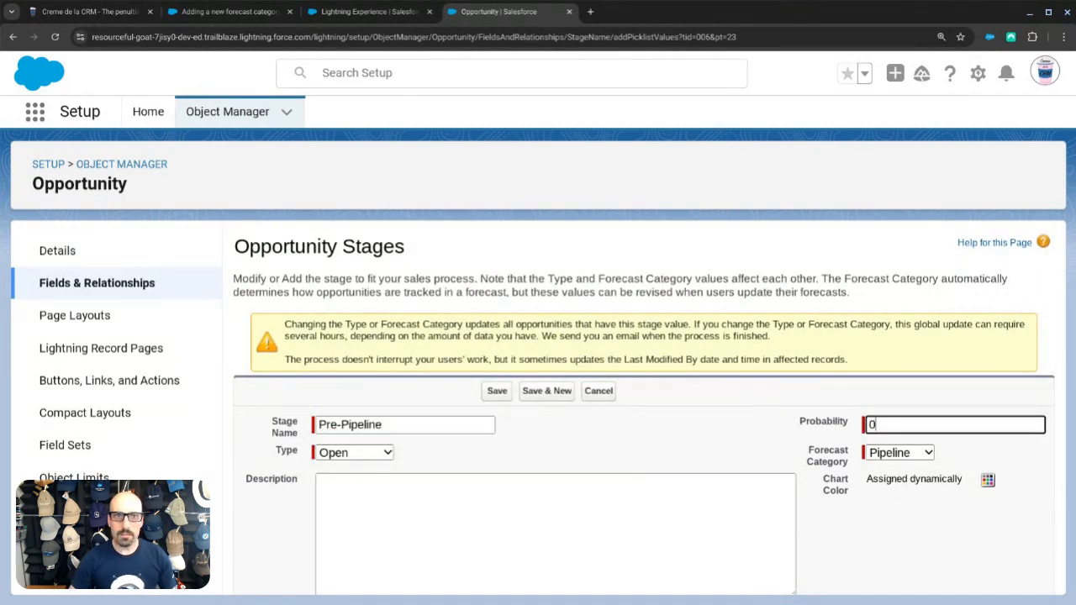
Step: Set the duplicate stage's forecast category to Omitted, include it in My Sales Process and try to save it
{"action": "left_click", "coordinate": [899, 452]}
{"action": "left_click", "coordinate": [884, 471]}
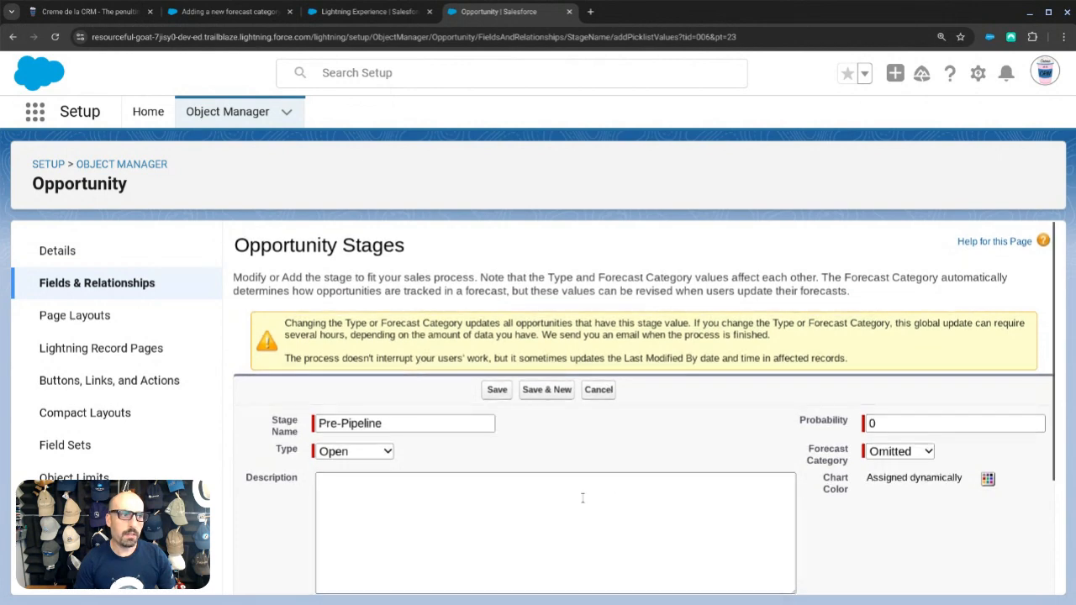
{"action": "scroll", "coordinate": [580, 499], "scroll_direction": "down", "scroll_amount": 2}
{"action": "left_click", "coordinate": [265, 502]}
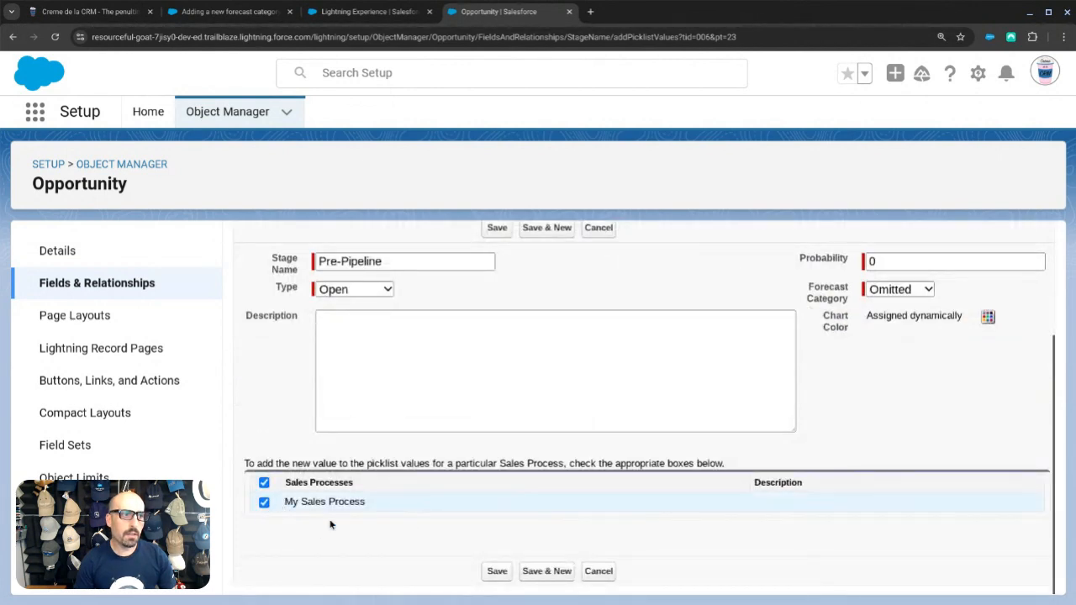
{"action": "left_click", "coordinate": [494, 572]}
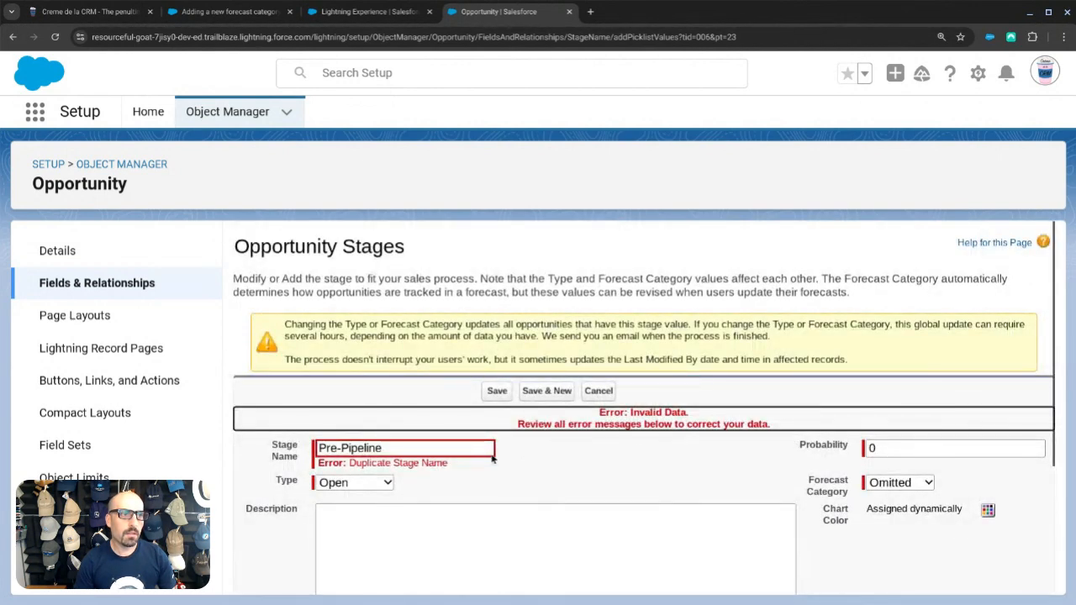
Step: Read the stage name error and compare it with the wording of the community question
{"action": "left_click_drag", "start_coordinate": [448, 469], "coordinate": [351, 463]}
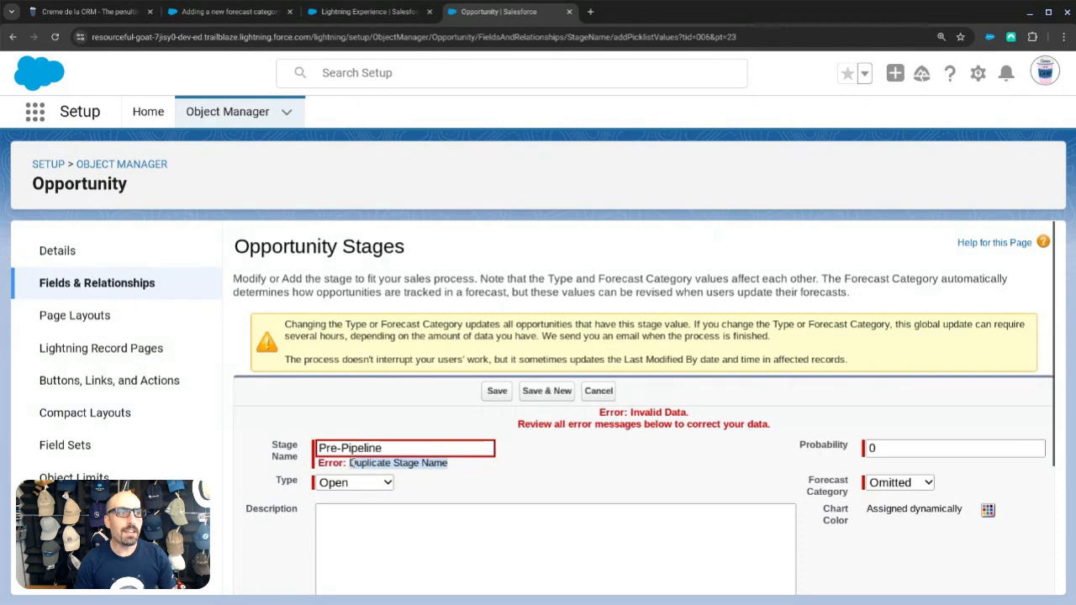
{"action": "left_click", "coordinate": [277, 11]}
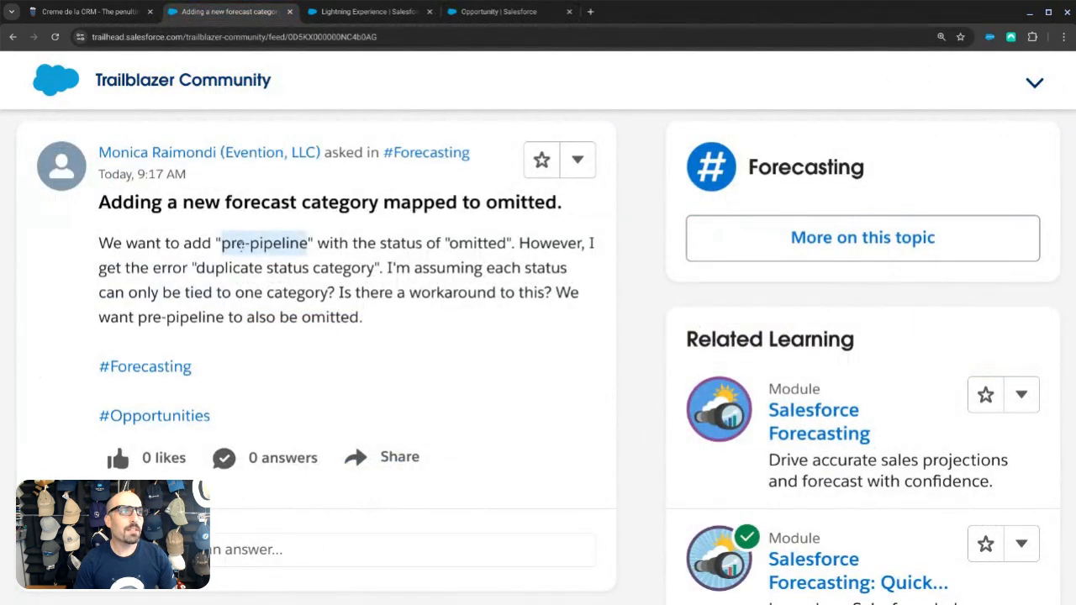
{"action": "left_click", "coordinate": [504, 12]}
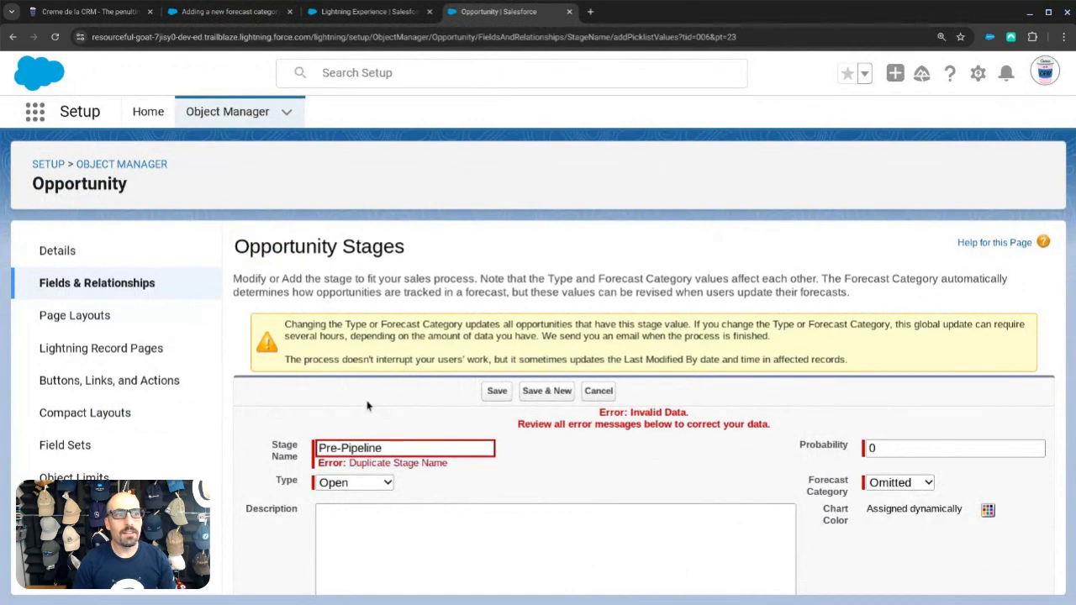
Step: Find Rename Tabs and Labels in Setup and open the Opportunities tab for editing
{"action": "left_click", "coordinate": [148, 113]}
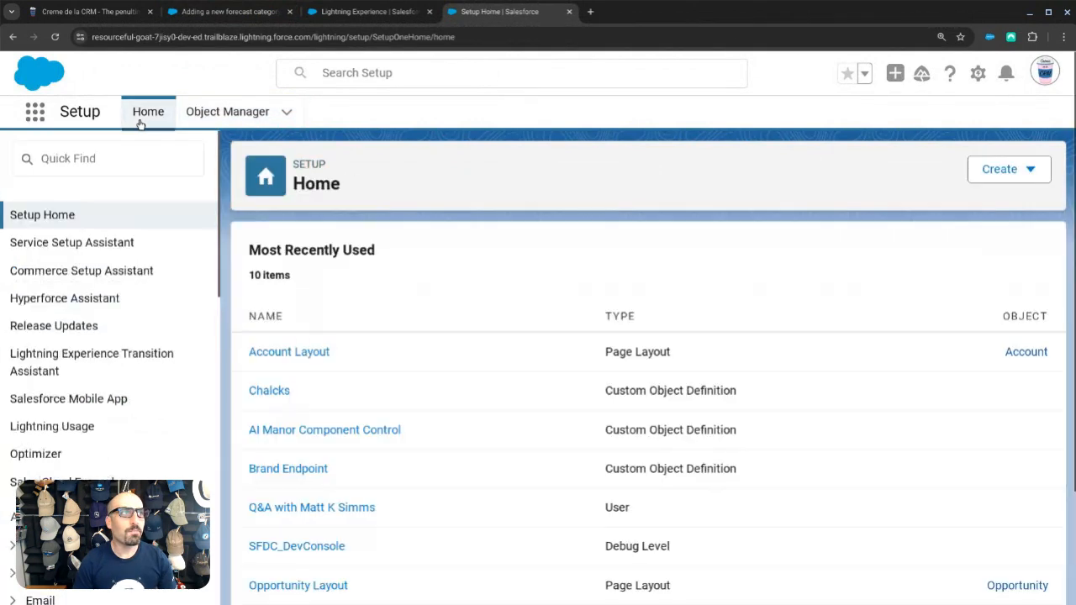
{"action": "type", "text": "rename"}
{"action": "left_click", "coordinate": [112, 242]}
{"action": "scroll", "coordinate": [466, 384], "scroll_direction": "down", "scroll_amount": 10}
{"action": "scroll", "coordinate": [465, 384], "scroll_direction": "down", "scroll_amount": 10}
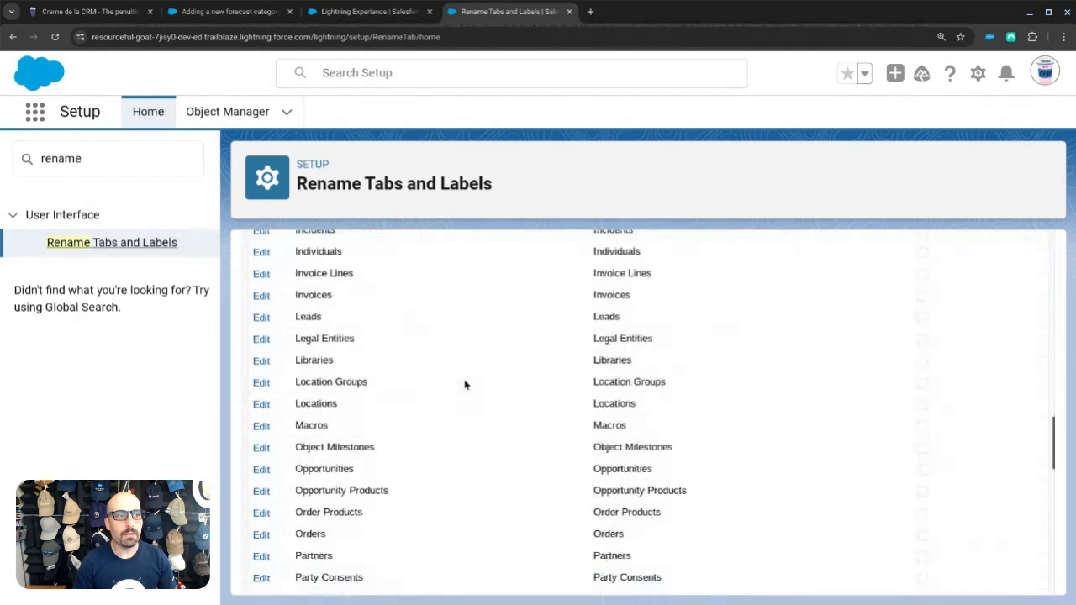
{"action": "left_click", "coordinate": [261, 469]}
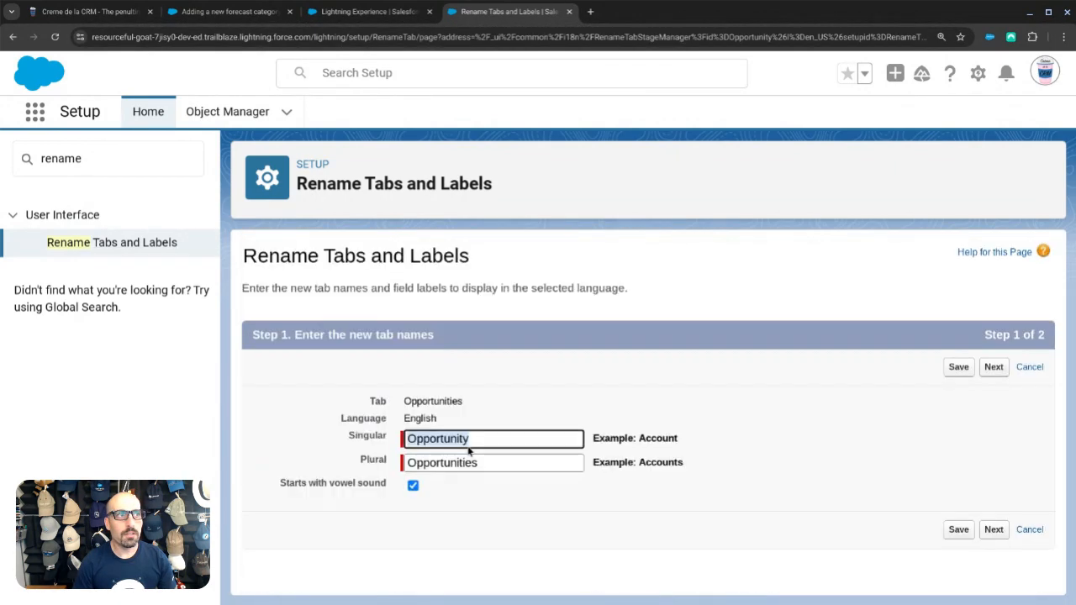
Step: Relabel the standard Opportunity field Stage as Status Category and save the field labels
{"action": "left_click", "coordinate": [992, 530]}
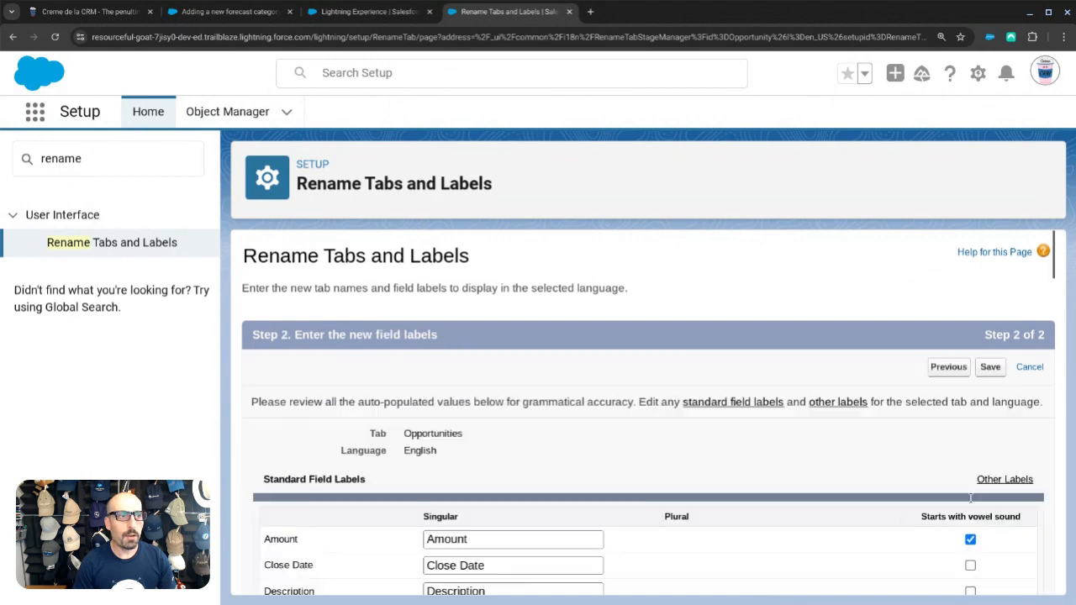
{"action": "scroll", "coordinate": [843, 494], "scroll_direction": "down", "scroll_amount": 4}
{"action": "scroll", "coordinate": [843, 494], "scroll_direction": "down", "scroll_amount": 3}
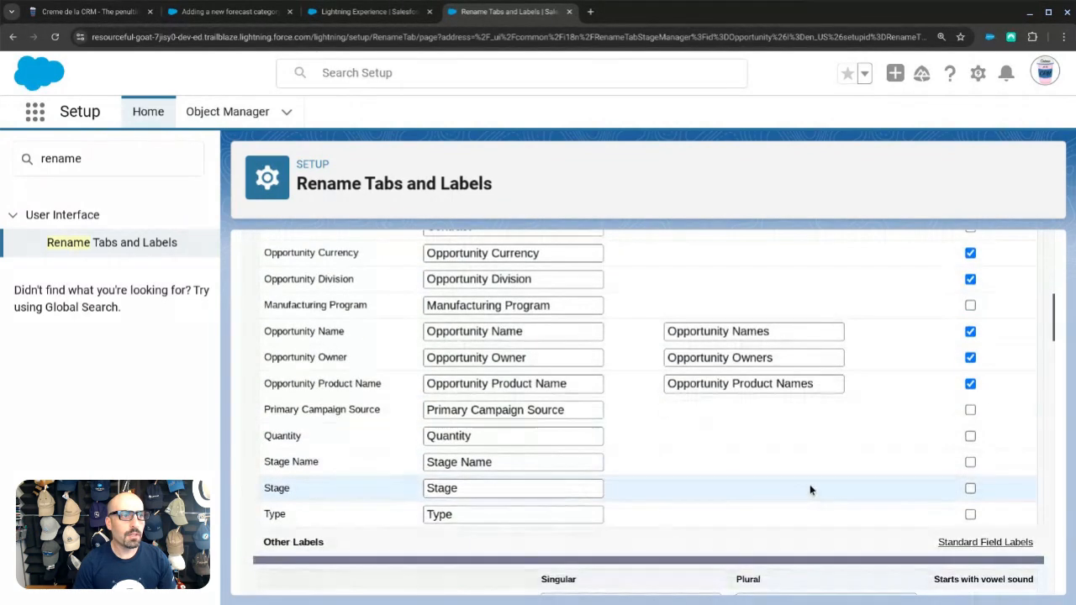
{"action": "left_click", "coordinate": [555, 490]}
{"action": "type", "text": "Status Category"}
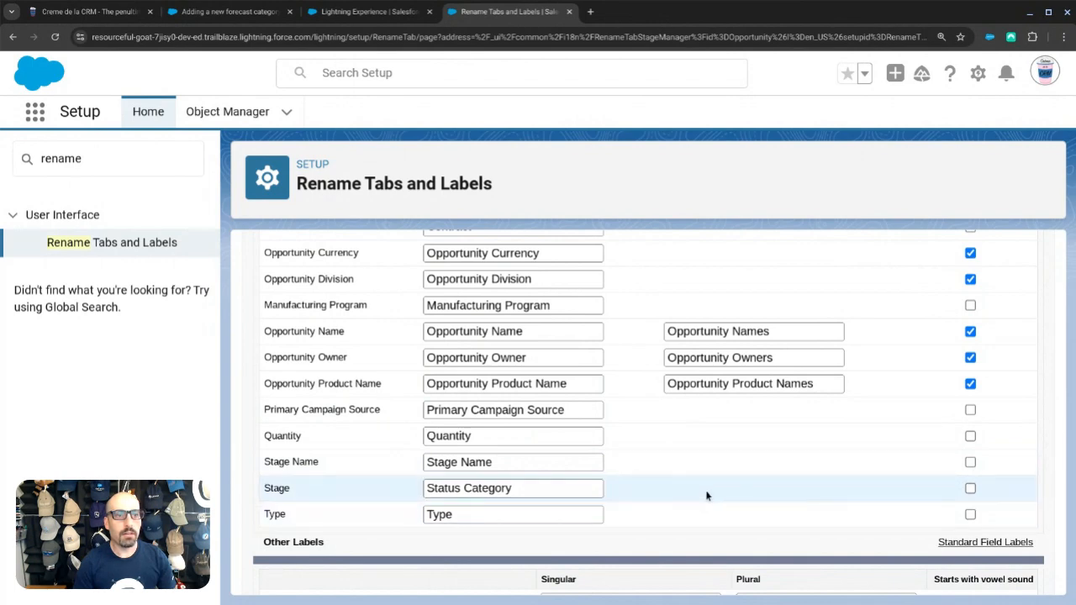
{"action": "scroll", "coordinate": [706, 493], "scroll_direction": "down", "scroll_amount": 8}
{"action": "scroll", "coordinate": [704, 495], "scroll_direction": "down", "scroll_amount": 12}
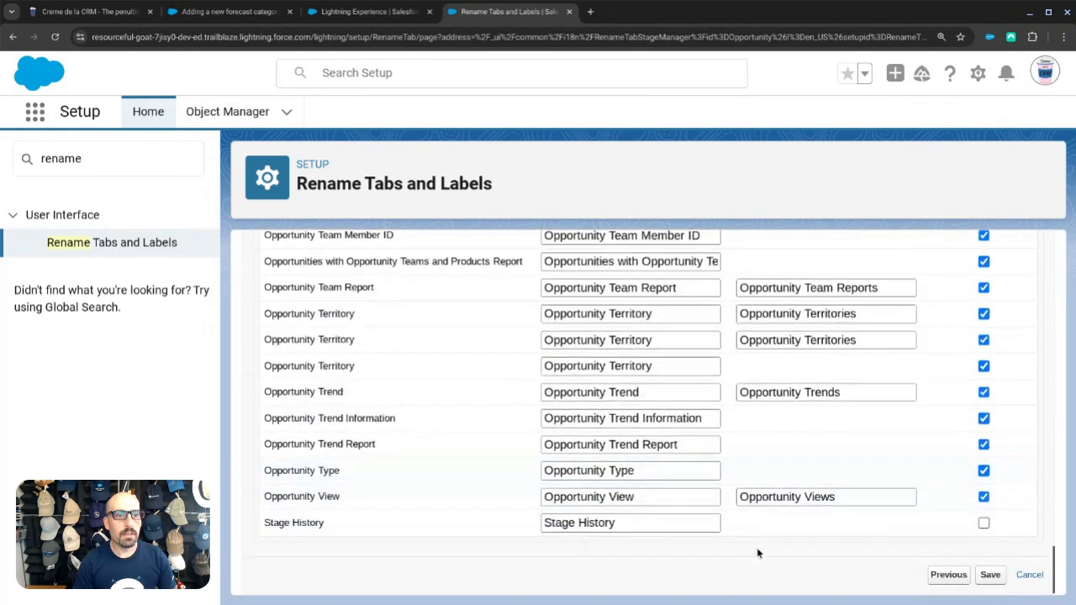
{"action": "left_click", "coordinate": [361, 18]}
{"action": "left_click", "coordinate": [471, 13]}
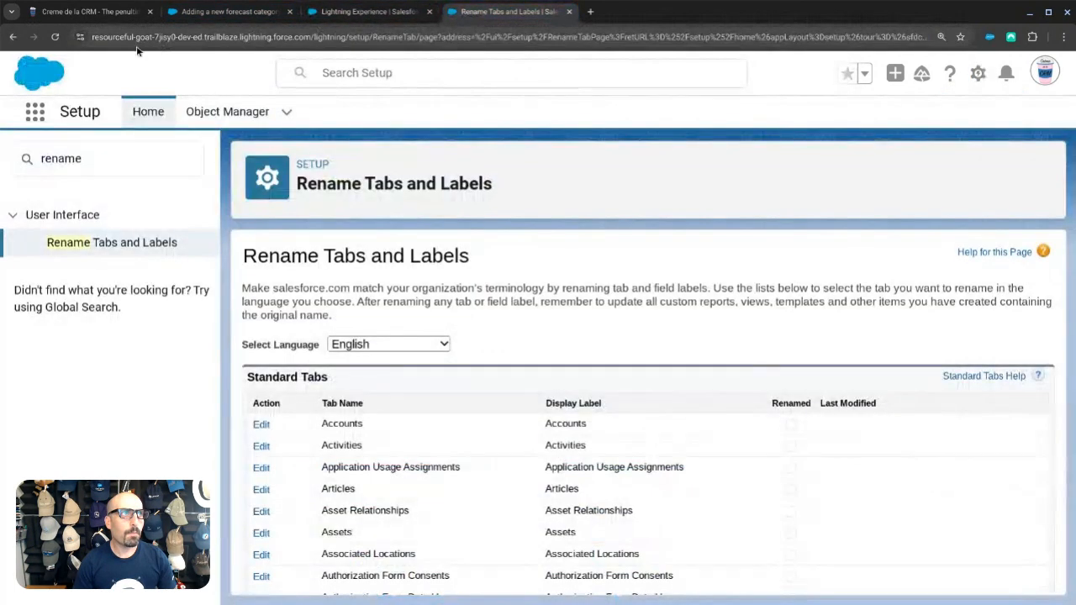
Step: Return to the Opportunity object's fields and open the Status Category field
{"action": "left_click", "coordinate": [12, 38]}
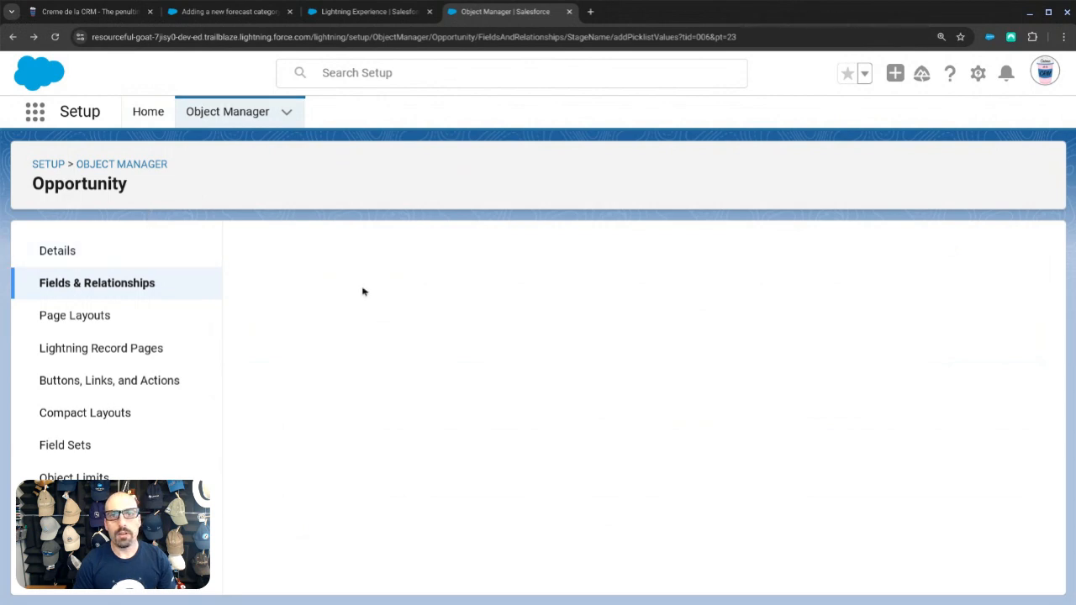
{"action": "left_click", "coordinate": [97, 283]}
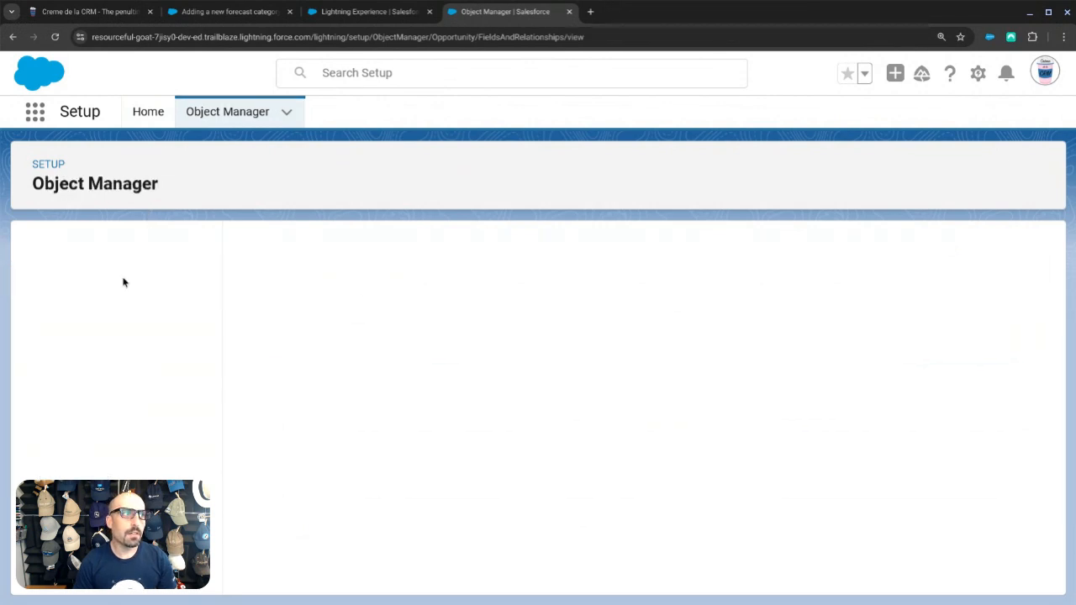
{"action": "left_click", "coordinate": [547, 248]}
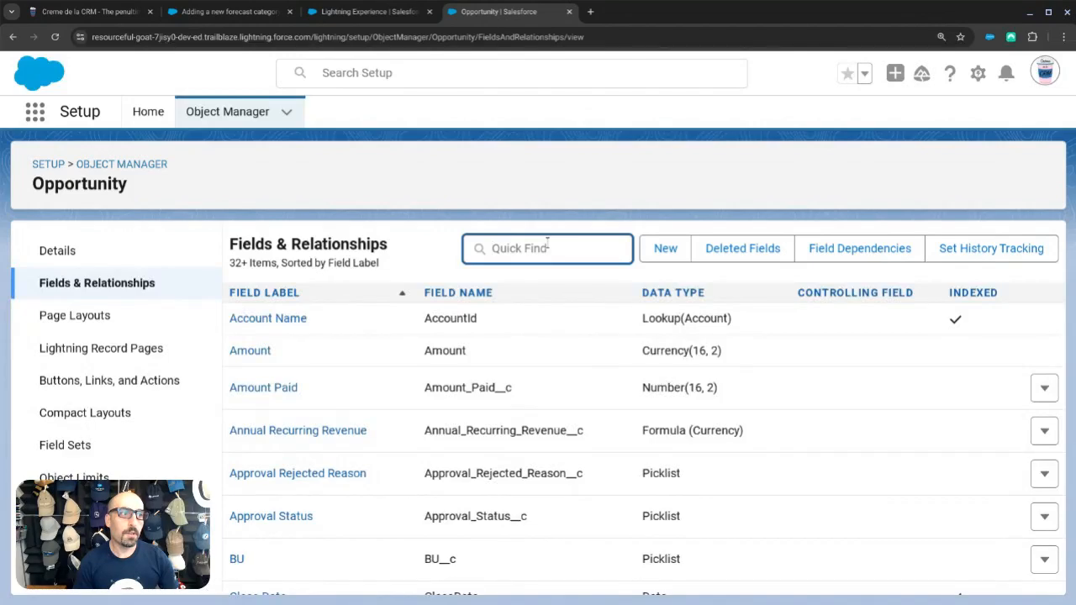
{"action": "scroll", "coordinate": [526, 384], "scroll_direction": "down", "scroll_amount": 15}
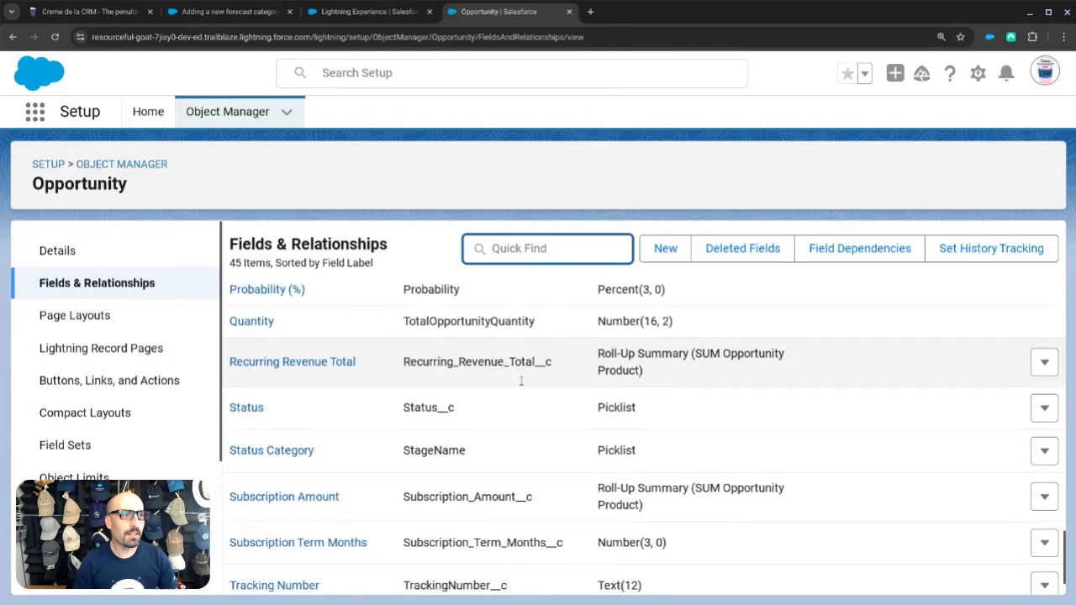
{"action": "left_click", "coordinate": [269, 453]}
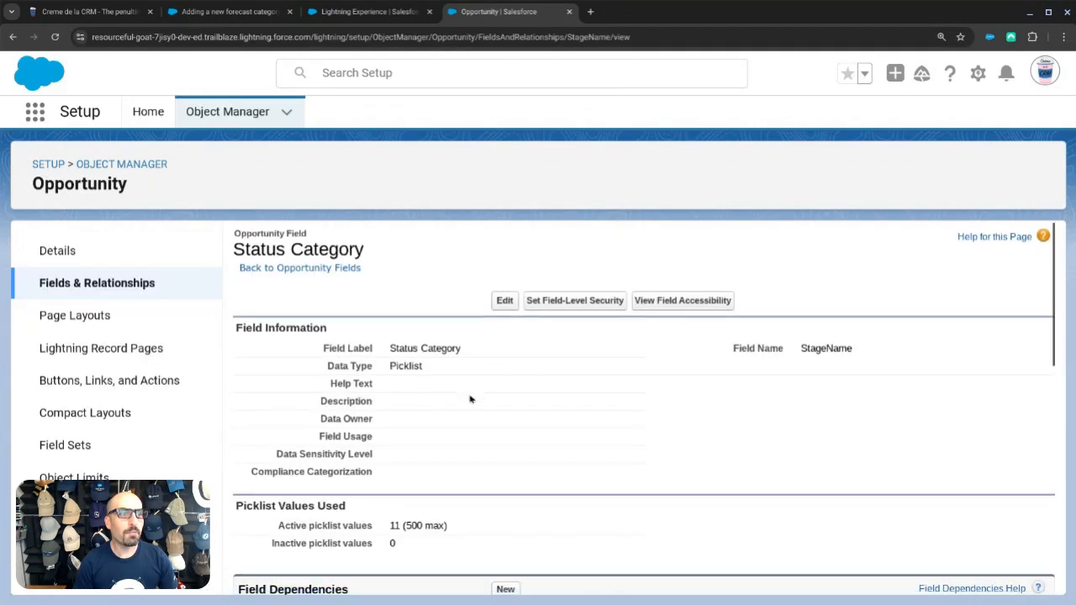
Step: Copy the Pre-Pipeline stage name from the picklist values and look at that stage's edit page
{"action": "scroll", "coordinate": [469, 399], "scroll_direction": "down", "scroll_amount": 4}
{"action": "left_click_drag", "start_coordinate": [404, 418], "coordinate": [342, 423]}
{"action": "key", "text": "ctrl+c"}
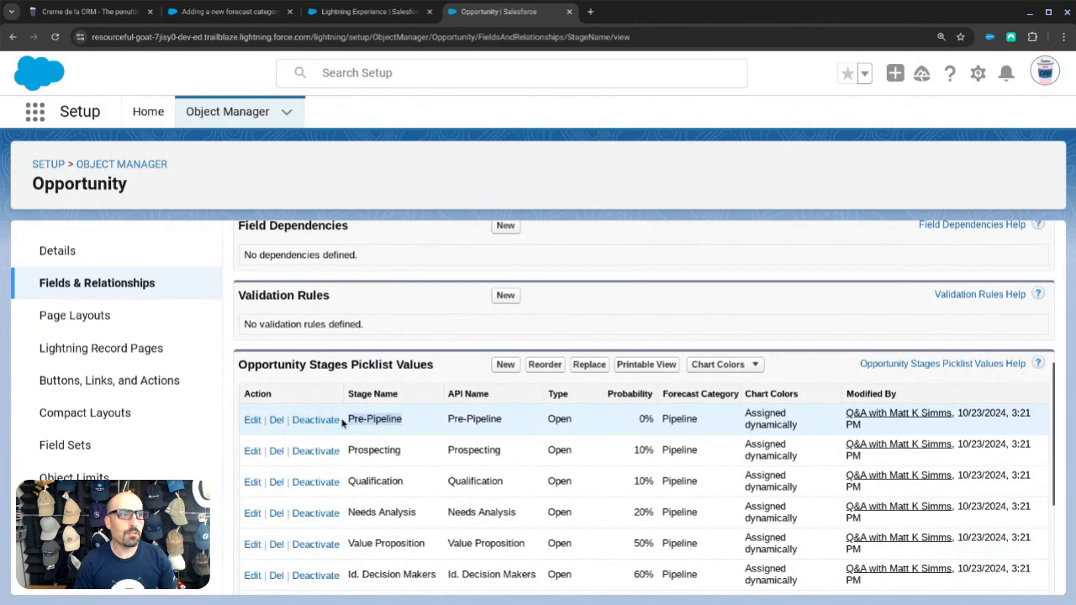
{"action": "left_click", "coordinate": [252, 420]}
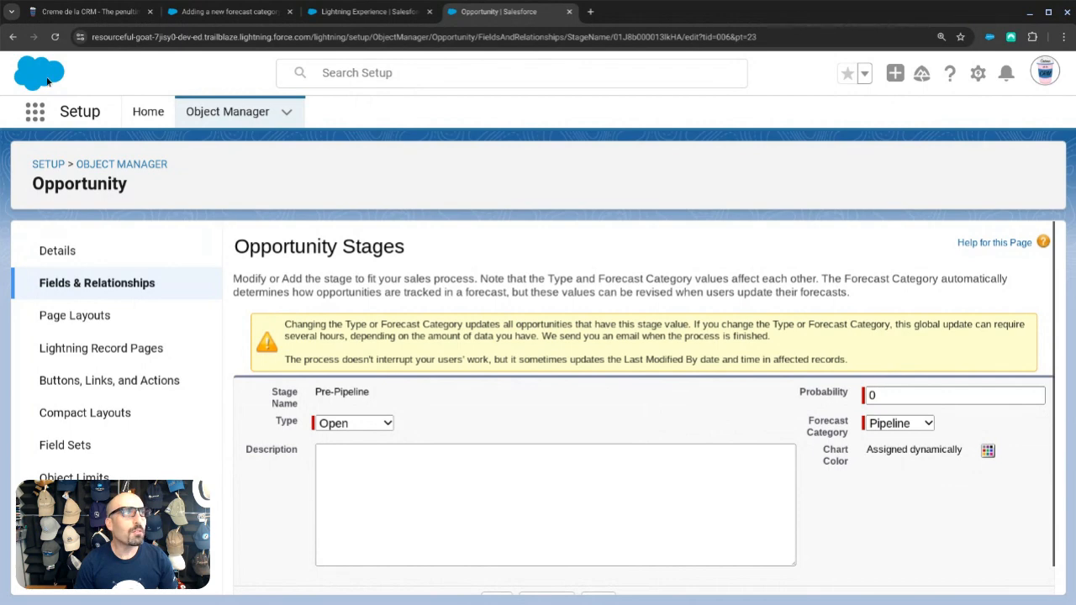
{"action": "left_click", "coordinate": [12, 37]}
Step: Begin a duplicate stage under Status Category using the copied name Pre-Pipeline without leading spaces and a probability of 0
{"action": "scroll", "coordinate": [509, 388], "scroll_direction": "down", "scroll_amount": 5}
{"action": "left_click", "coordinate": [505, 391]}
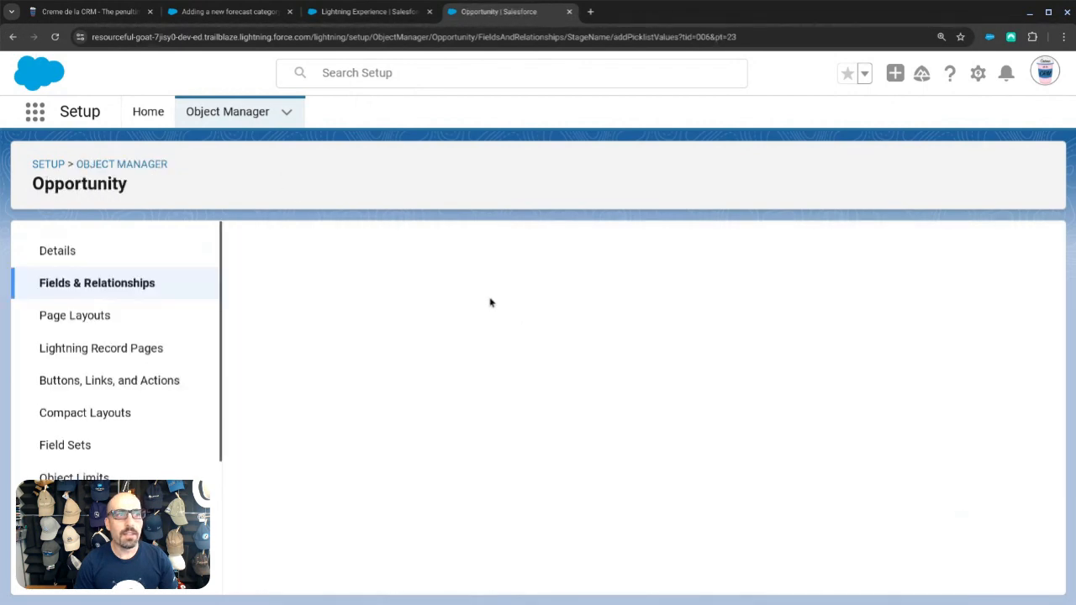
{"action": "key", "text": "ctrl+v"}
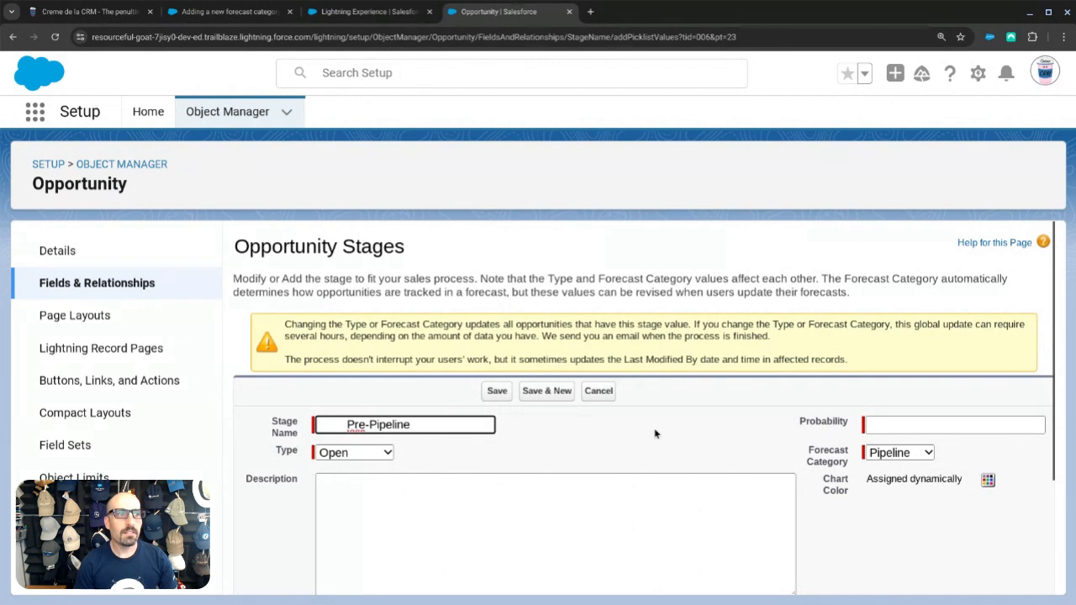
{"action": "left_click_drag", "start_coordinate": [346, 425], "coordinate": [284, 422]}
{"action": "key", "text": "BackSpace"}
{"action": "left_click", "coordinate": [912, 425]}
{"action": "type", "text": "0"}
{"action": "key", "text": "Tab"}
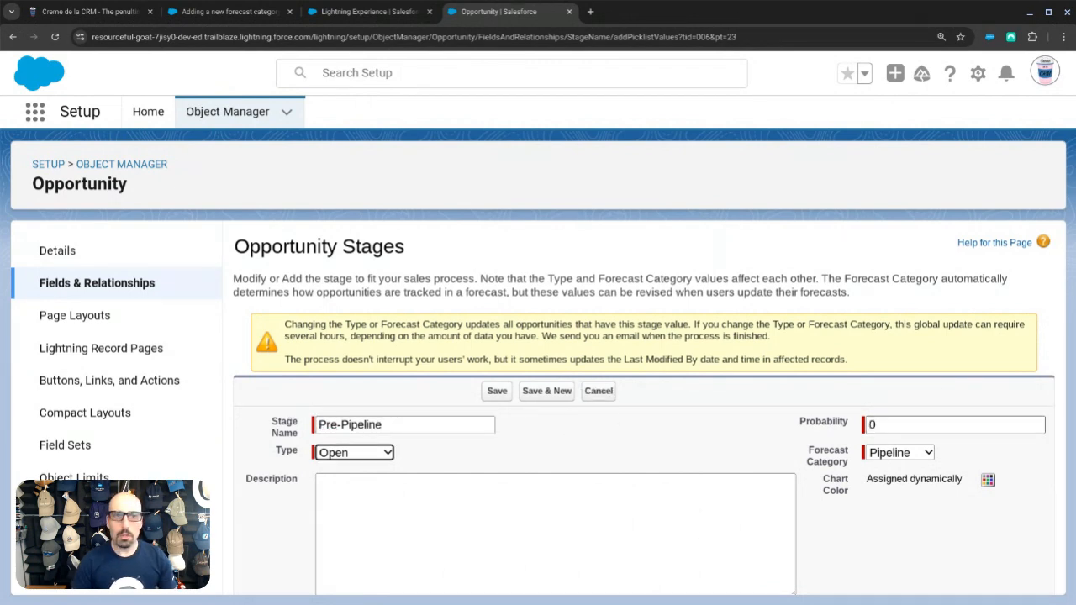
{"action": "left_click", "coordinate": [576, 436]}
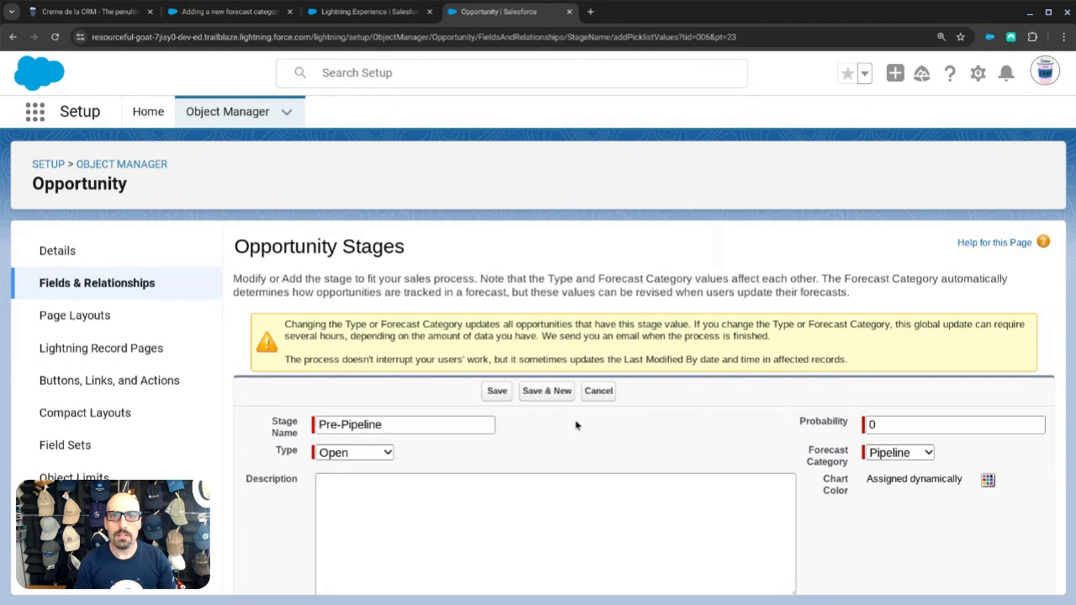
Step: Assign the Omitted forecast category to the duplicate Pre-Pipeline stage, include it in the sales process and try to save
{"action": "scroll", "coordinate": [576, 424], "scroll_direction": "down", "scroll_amount": 1}
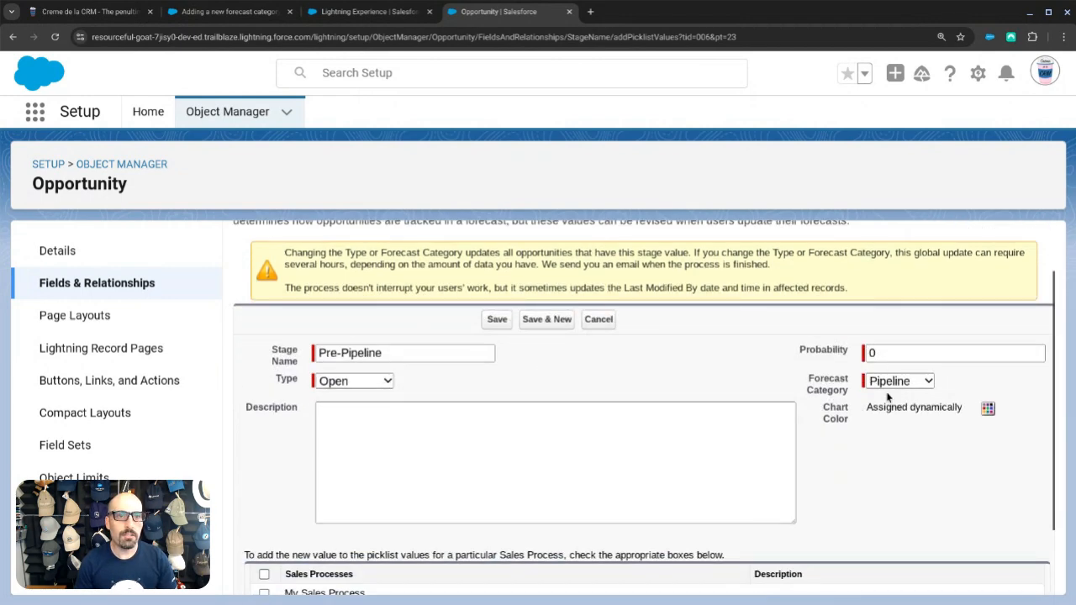
{"action": "left_click", "coordinate": [888, 410]}
{"action": "left_click", "coordinate": [748, 369]}
{"action": "scroll", "coordinate": [567, 378], "scroll_direction": "down", "scroll_amount": 1}
{"action": "left_click", "coordinate": [285, 504]}
{"action": "left_click", "coordinate": [496, 570]}
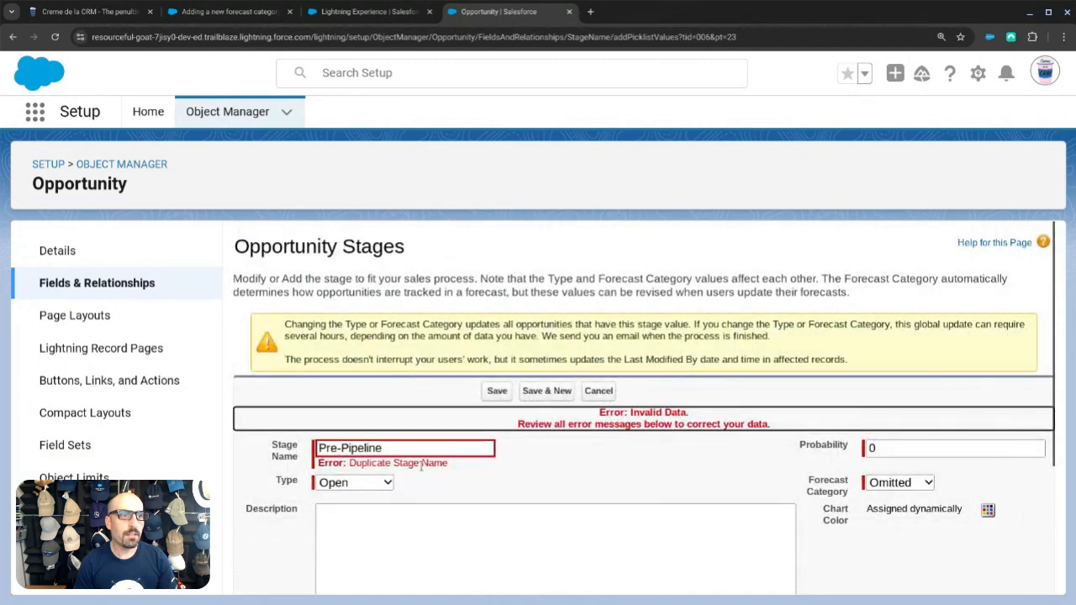
Step: Examine the error under Stage Name, reread the community question and return to the stage form
{"action": "left_click_drag", "start_coordinate": [446, 462], "coordinate": [367, 463]}
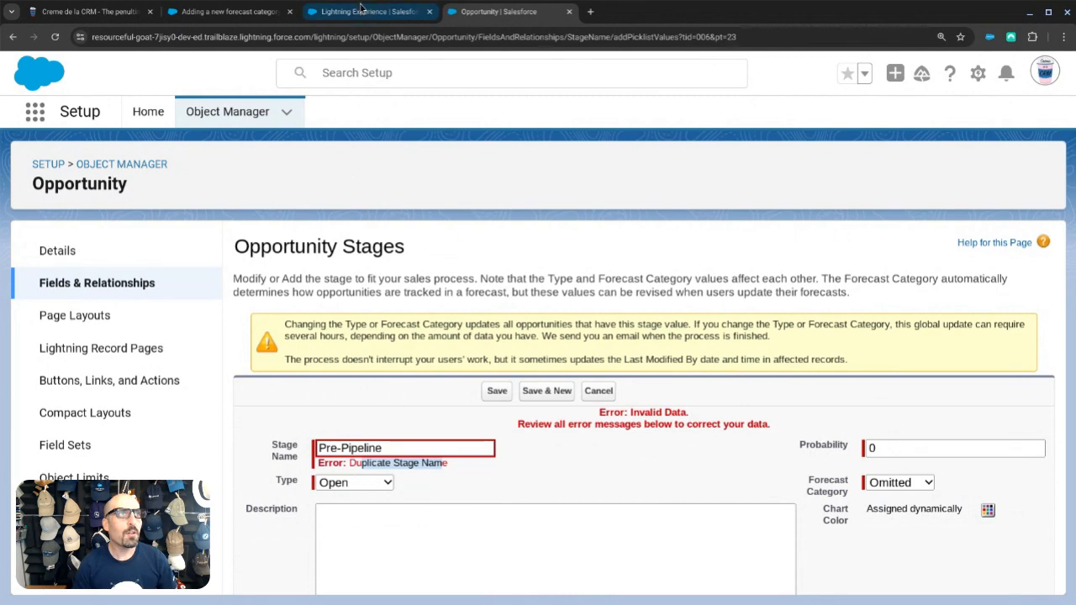
{"action": "left_click", "coordinate": [356, 12]}
{"action": "left_click", "coordinate": [238, 13]}
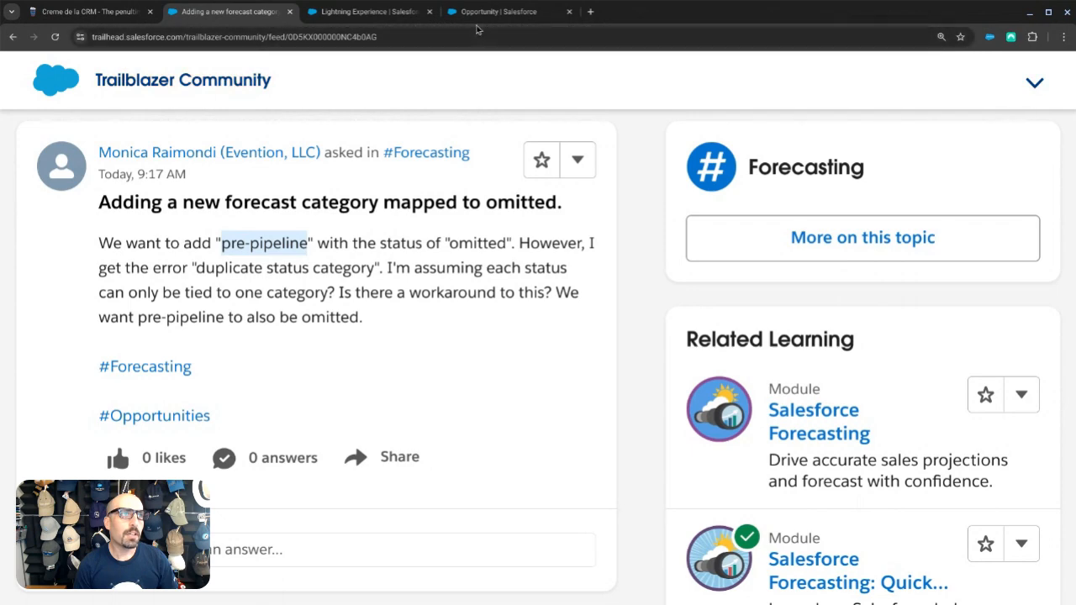
{"action": "left_click", "coordinate": [498, 12]}
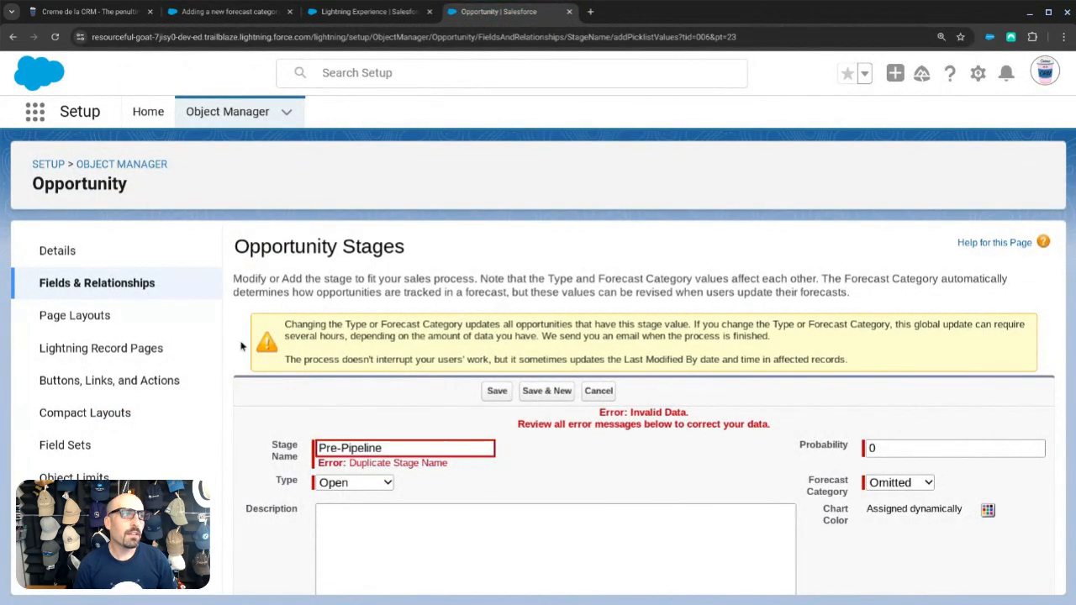
Step: Search the Object Manager for forecast objects using the term "forecast"
{"action": "left_click", "coordinate": [204, 111]}
{"action": "left_click", "coordinate": [760, 169]}
{"action": "type", "text": "re"}
{"action": "key", "text": "BackSpace"}
{"action": "key", "text": "BackSpace"}
{"action": "type", "text": "f"}
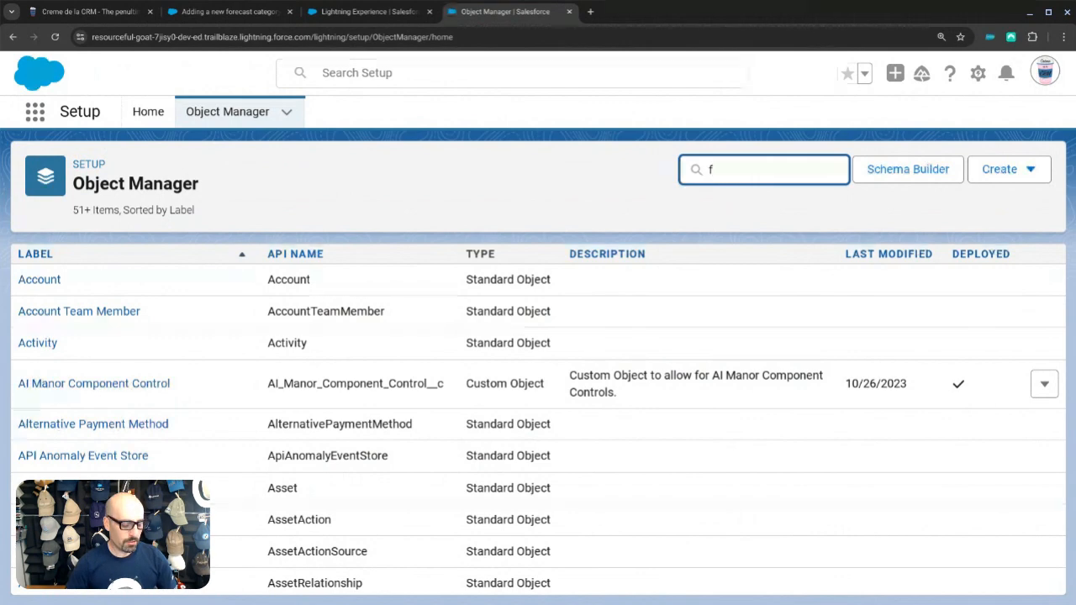
{"action": "type", "text": "orecast"}
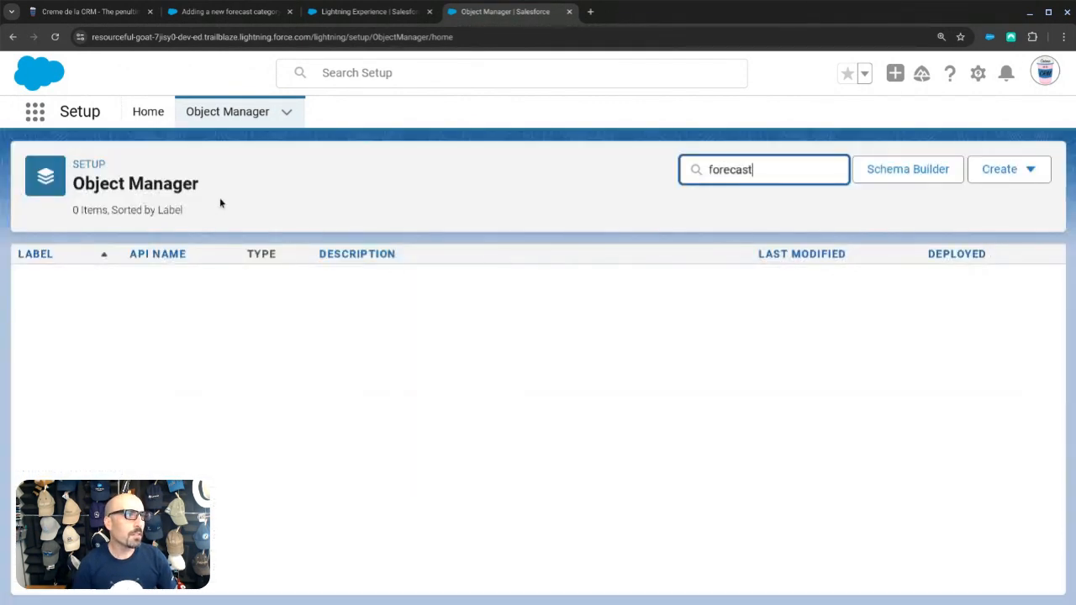
Step: Find the Forecasts Settings page in Setup with the term "forecast", enable forecasts and dismiss the confirmation messages
{"action": "left_click", "coordinate": [148, 111]}
{"action": "left_click", "coordinate": [101, 163]}
{"action": "key", "text": "ctrl+a"}
{"action": "type", "text": "f"}
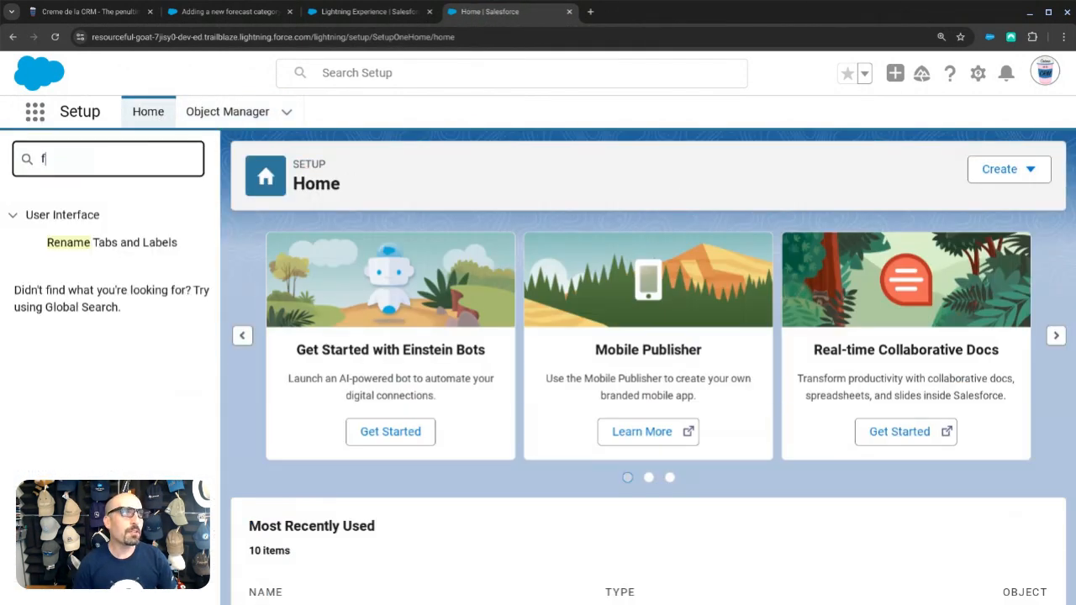
{"action": "type", "text": "orecast"}
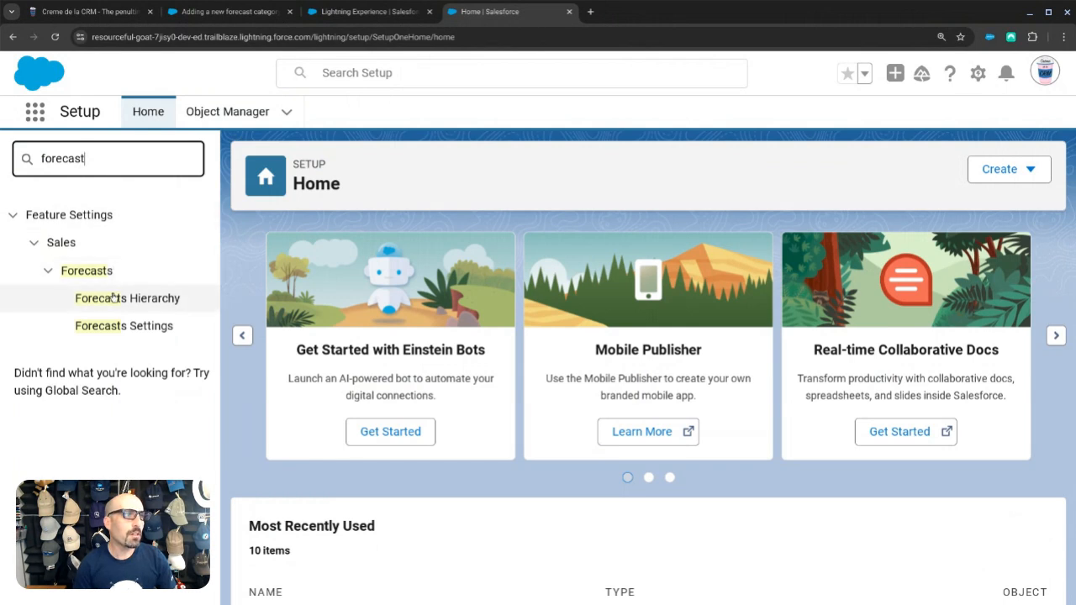
{"action": "left_click", "coordinate": [126, 326]}
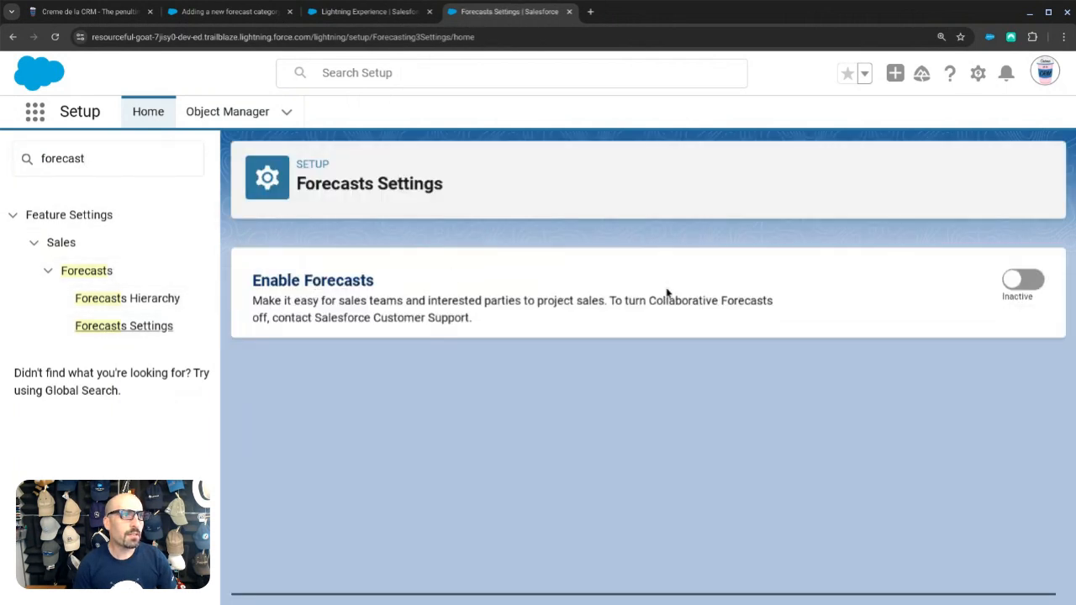
{"action": "left_click", "coordinate": [1022, 279]}
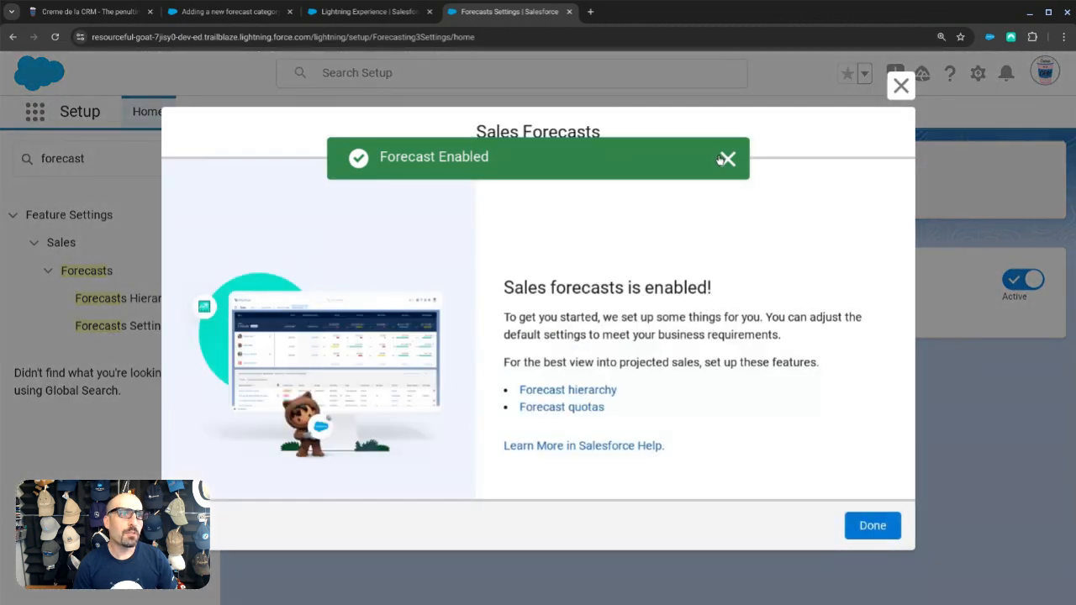
{"action": "left_click", "coordinate": [728, 159]}
{"action": "left_click", "coordinate": [873, 525]}
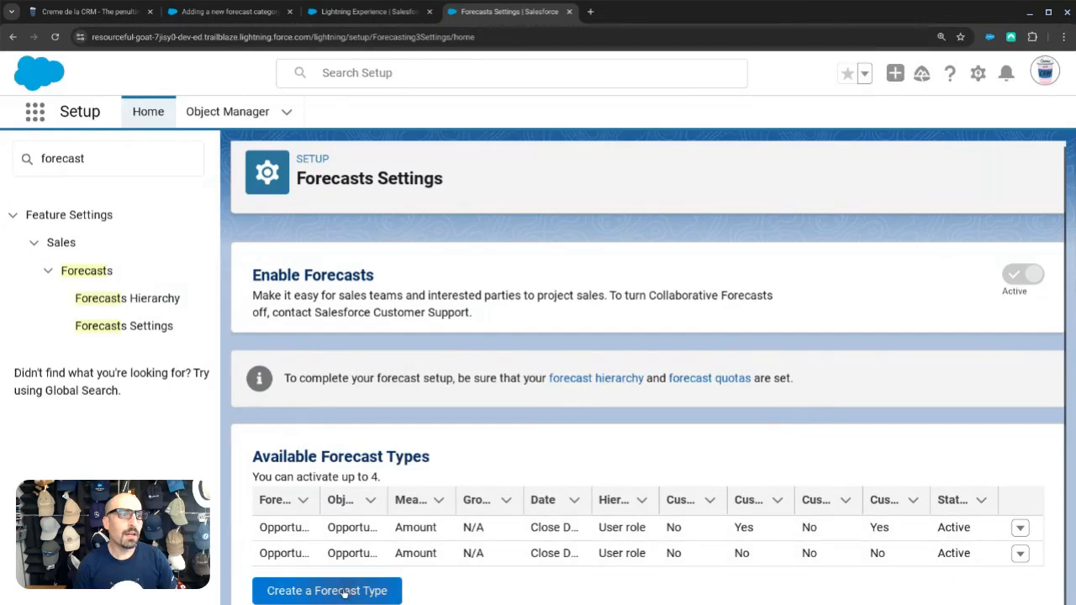
Step: Reset the renamed Opportunities tab and its field labels to their defaults on the Rename Tabs and Labels page
{"action": "double_click", "coordinate": [84, 158]}
{"action": "type", "text": "rename"}
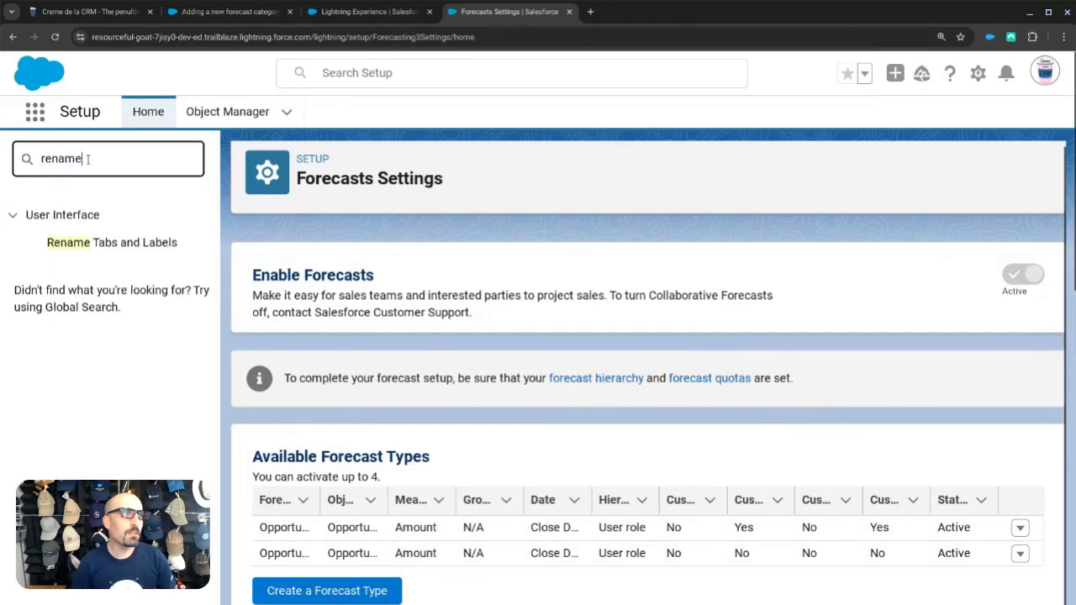
{"action": "left_click", "coordinate": [113, 243]}
{"action": "scroll", "coordinate": [394, 380], "scroll_direction": "down", "scroll_amount": 20}
{"action": "scroll", "coordinate": [337, 414], "scroll_direction": "up", "scroll_amount": 8}
{"action": "scroll", "coordinate": [331, 418], "scroll_direction": "down", "scroll_amount": 2}
{"action": "scroll", "coordinate": [322, 415], "scroll_direction": "up", "scroll_amount": 5}
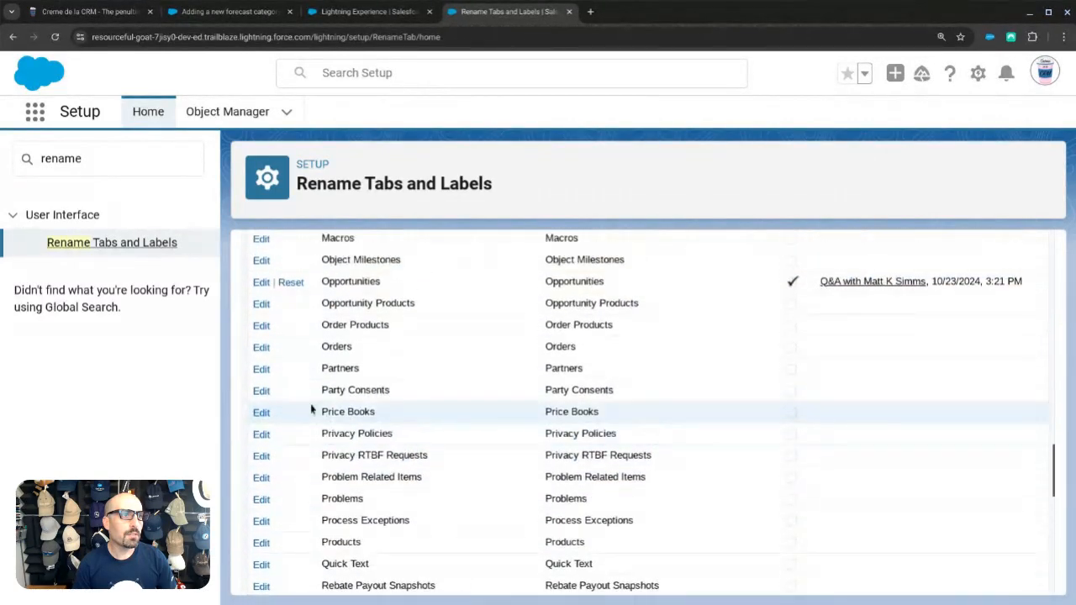
{"action": "left_click", "coordinate": [291, 315]}
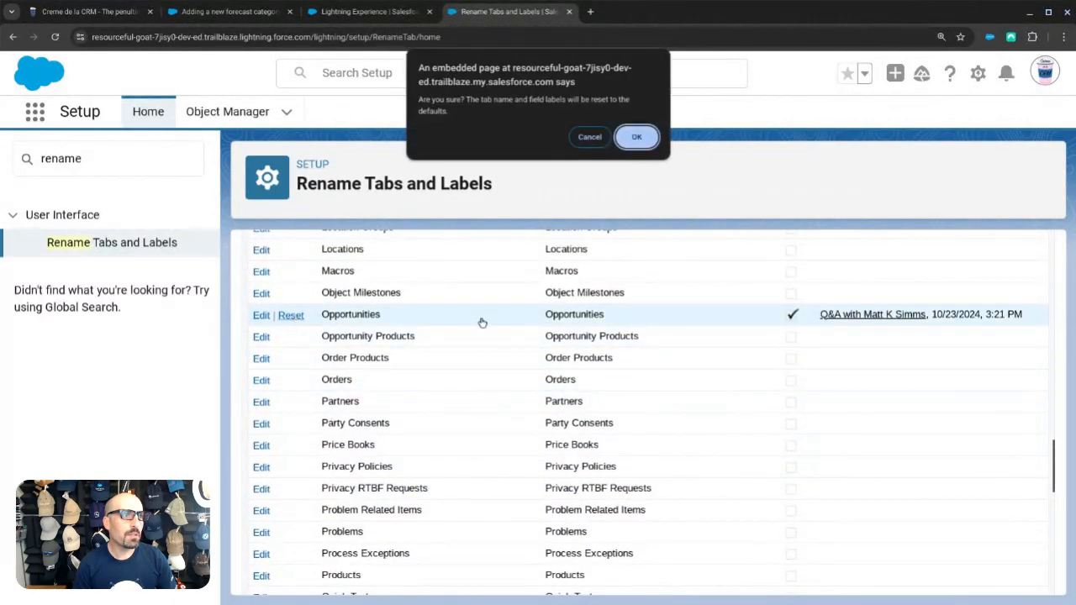
{"action": "left_click", "coordinate": [636, 134]}
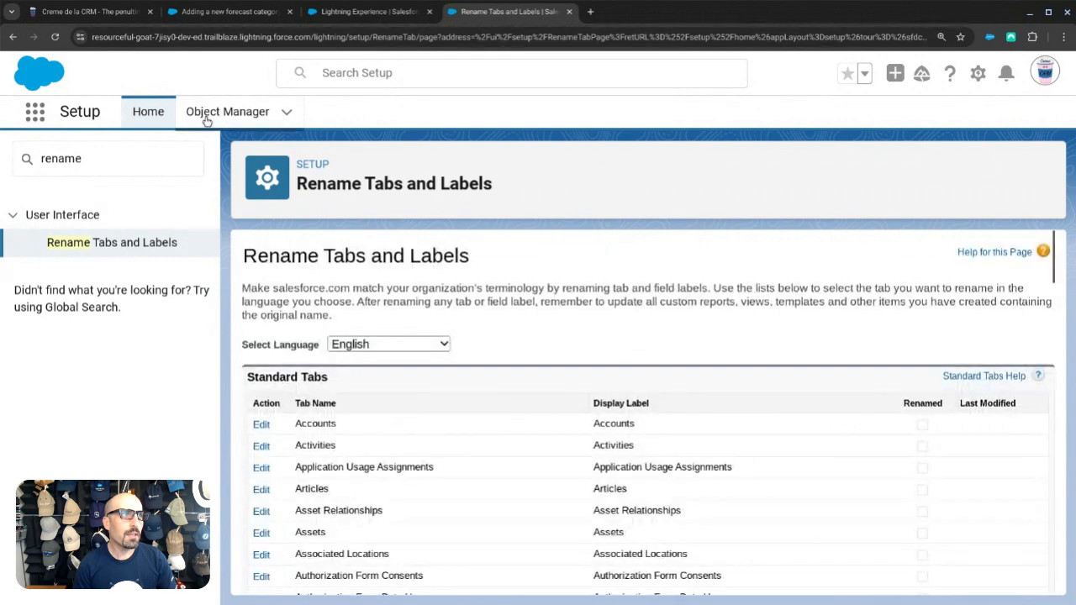
Step: Find the Opportunity object with the term "opp" in the Object Manager and open its Stage field
{"action": "left_click", "coordinate": [204, 113]}
{"action": "left_click", "coordinate": [733, 169]}
{"action": "double_click", "coordinate": [733, 169]}
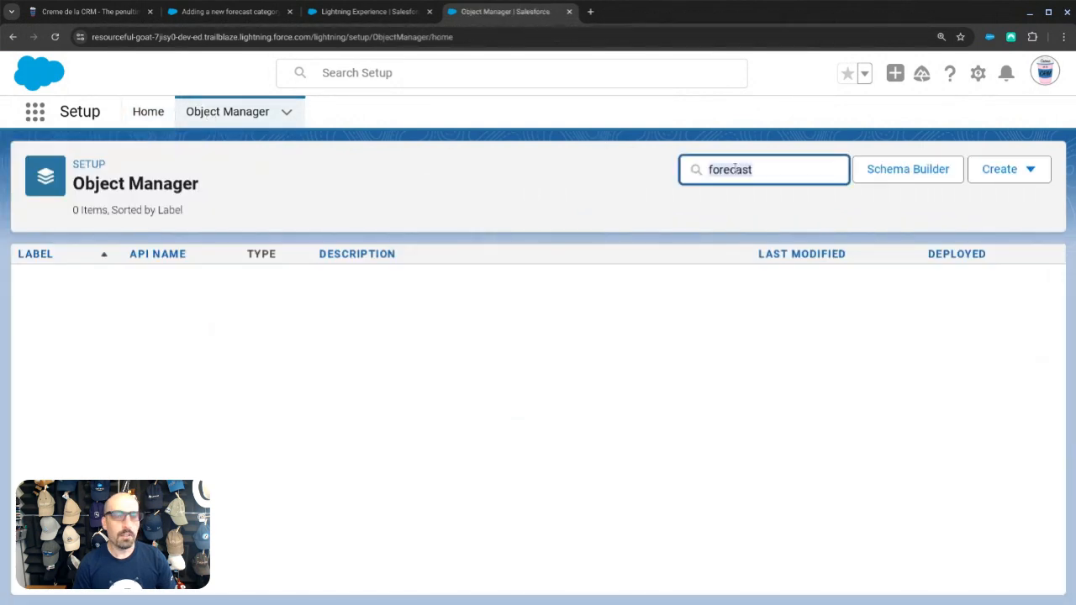
{"action": "type", "text": "opp"}
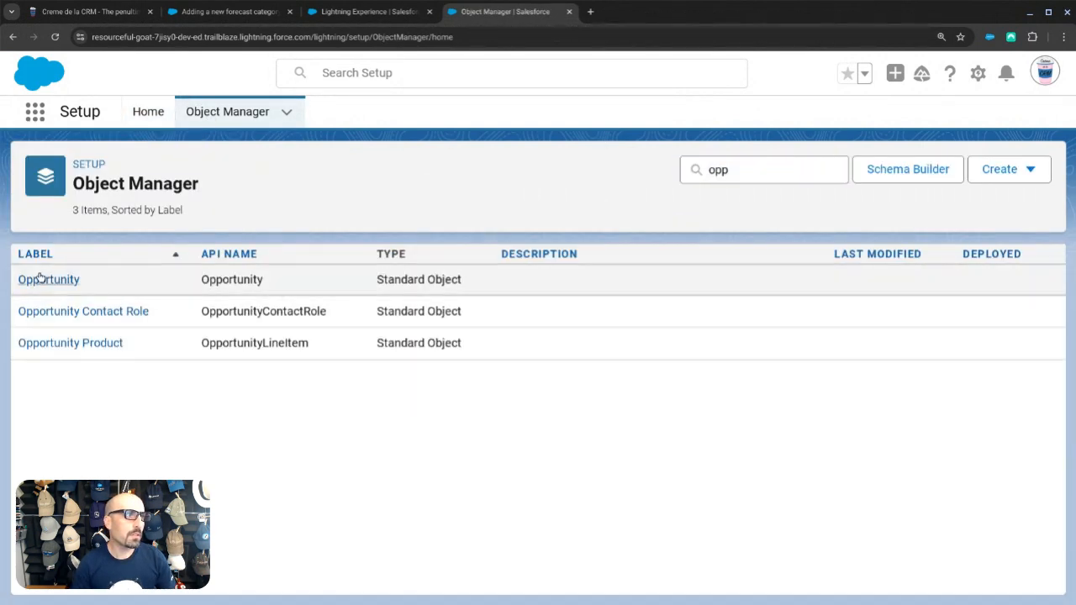
{"action": "left_click", "coordinate": [48, 278]}
{"action": "left_click", "coordinate": [82, 284]}
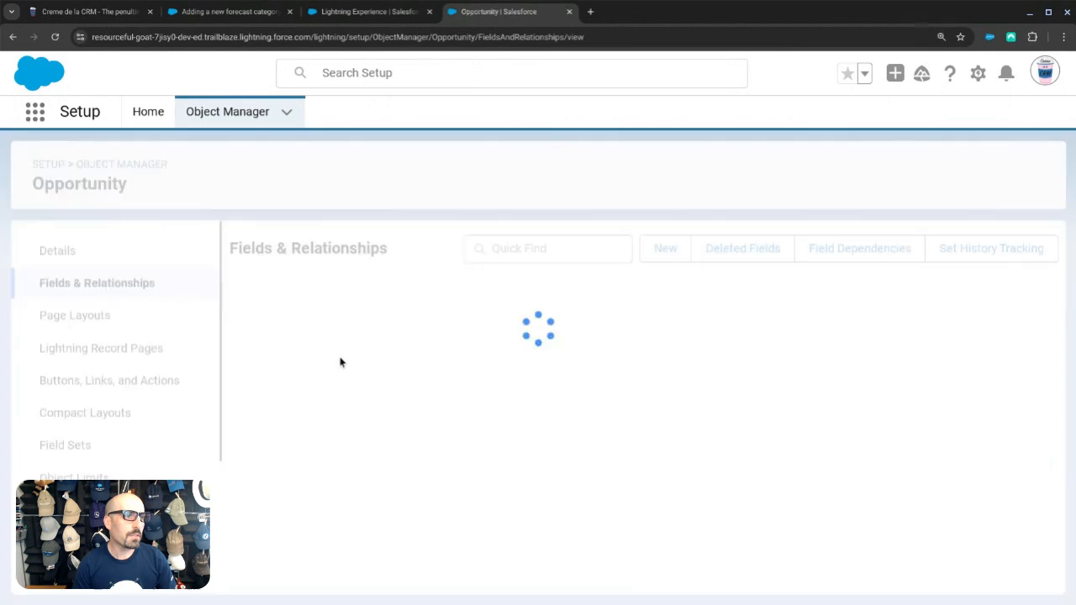
{"action": "scroll", "coordinate": [341, 361], "scroll_direction": "down", "scroll_amount": 15}
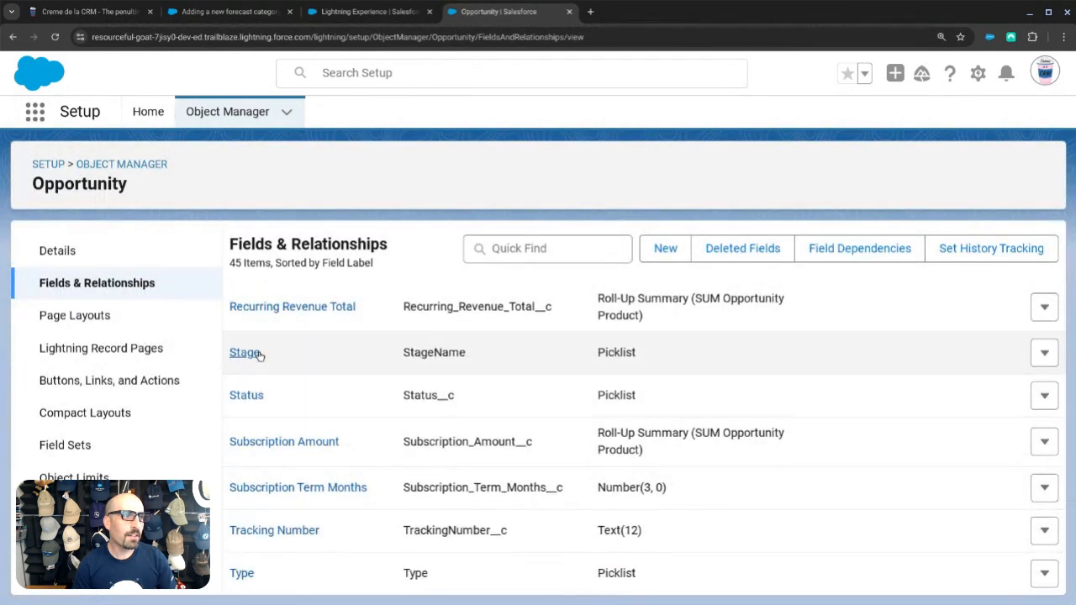
{"action": "left_click", "coordinate": [245, 357]}
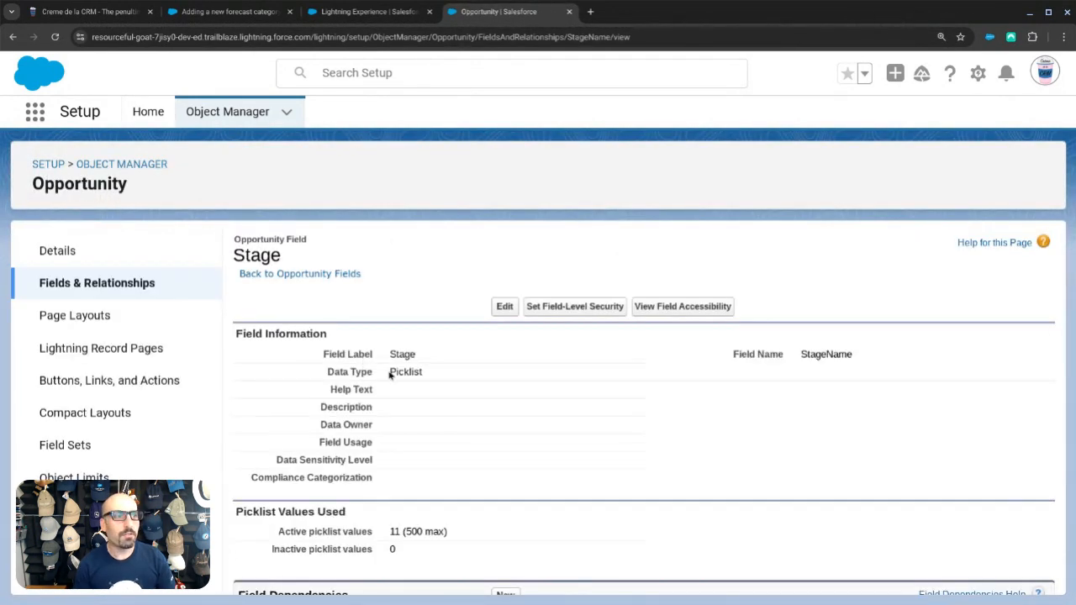
{"action": "scroll", "coordinate": [455, 422], "scroll_direction": "down", "scroll_amount": 1}
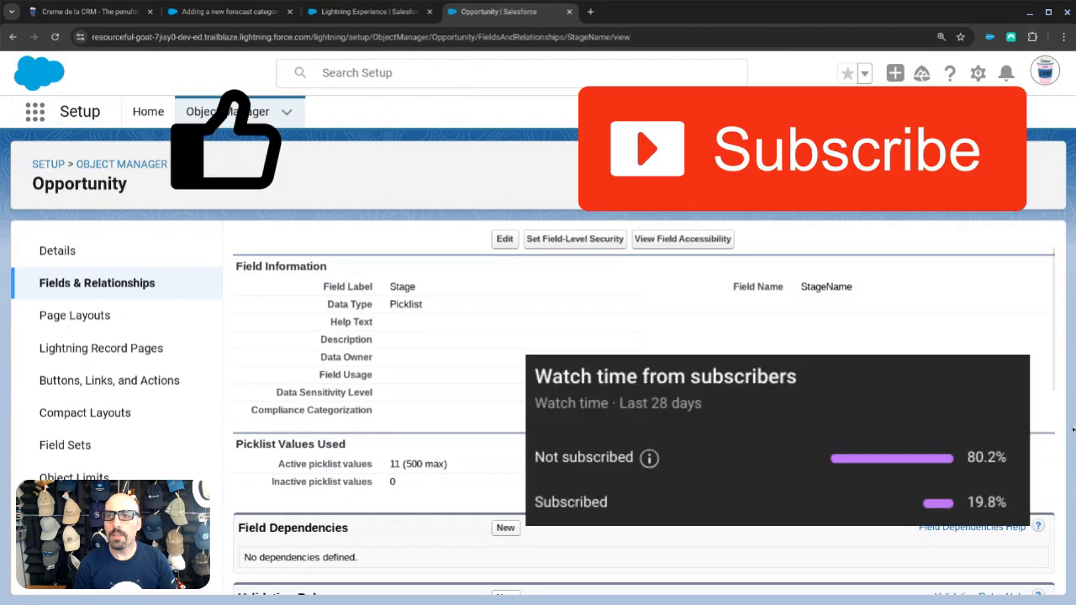
{"action": "scroll", "coordinate": [521, 431], "scroll_direction": "down", "scroll_amount": 3}
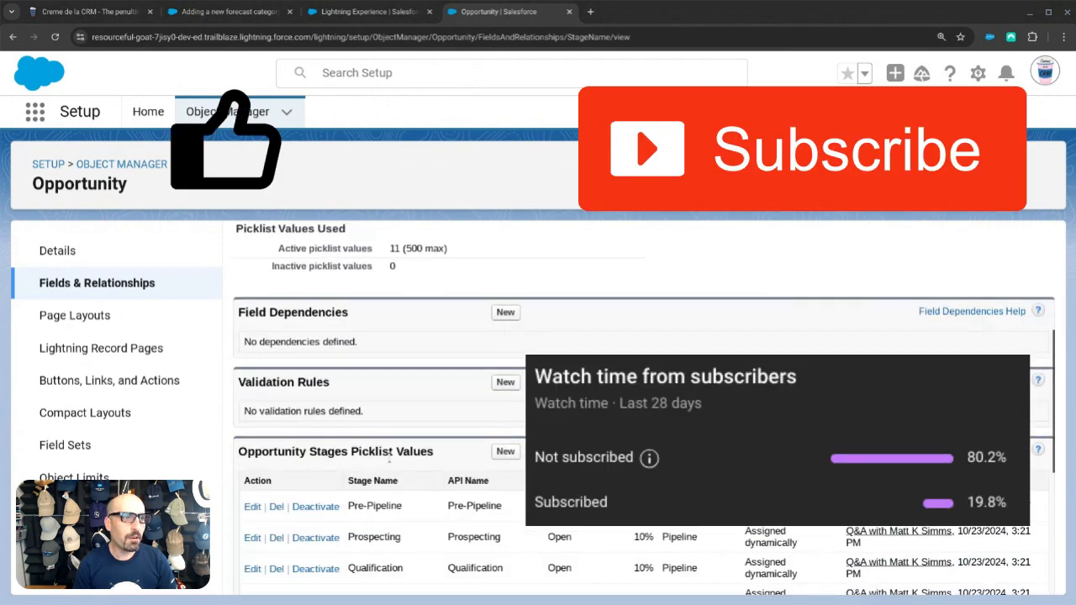
{"action": "scroll", "coordinate": [294, 454], "scroll_direction": "down", "scroll_amount": 1}
{"action": "left_click", "coordinate": [315, 452]}
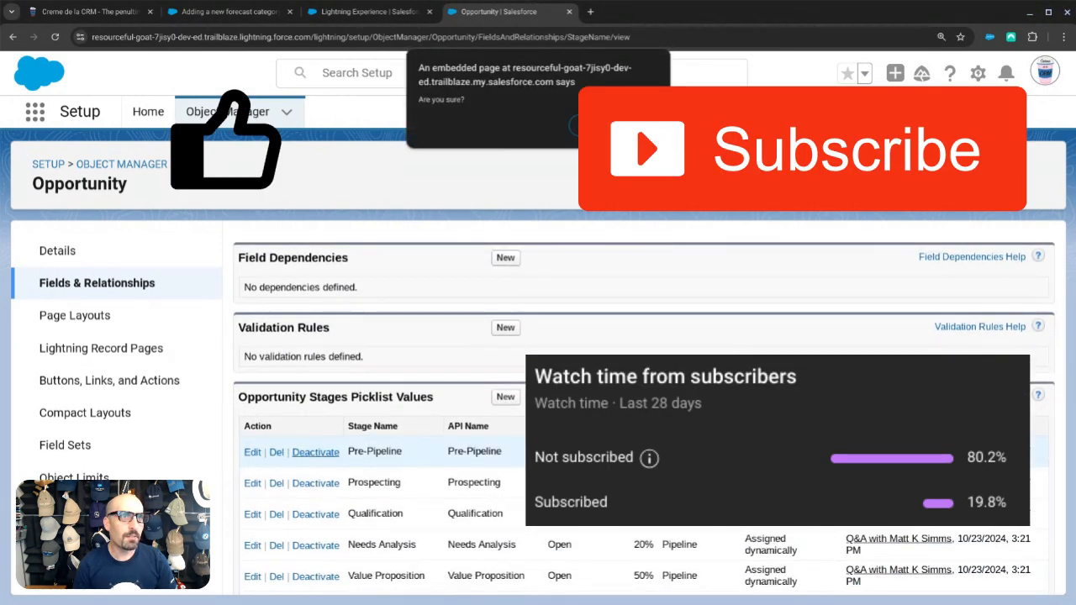
{"action": "key", "text": "Escape"}
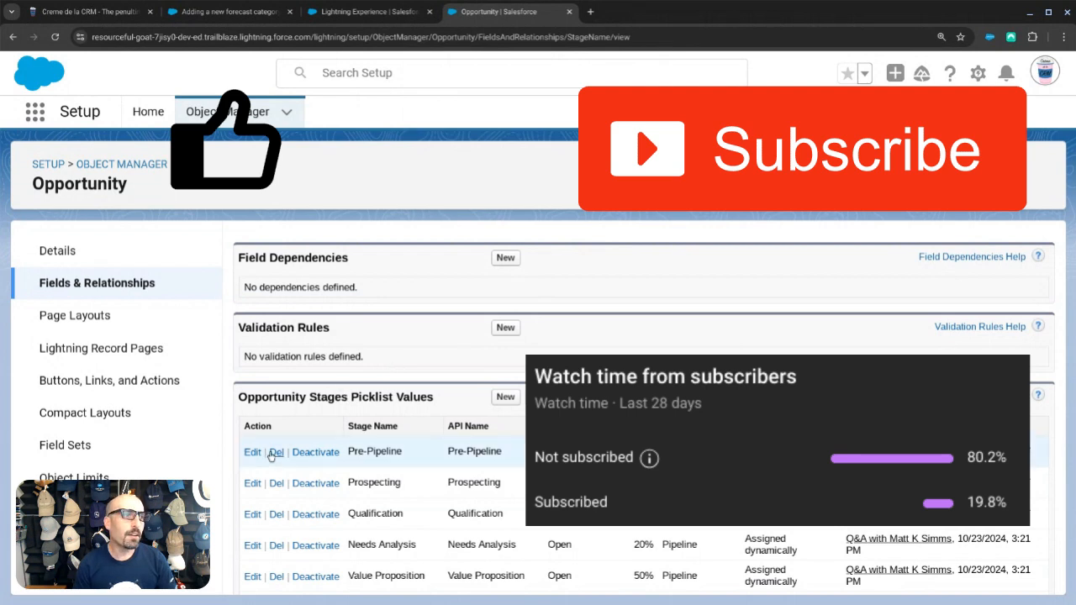
{"action": "left_click", "coordinate": [170, 36]}
{"action": "key", "text": "Return"}
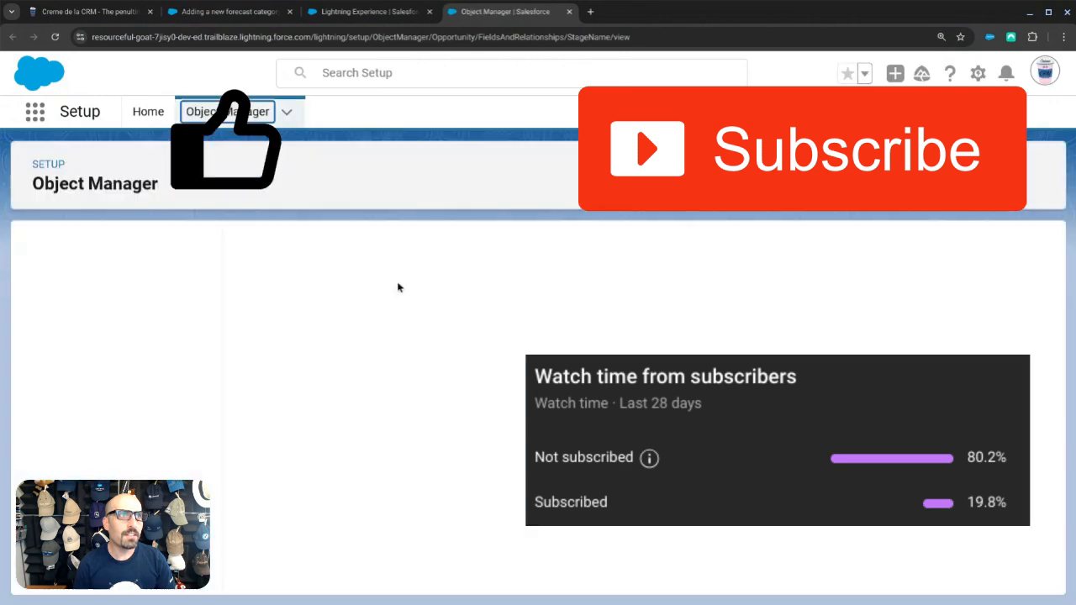
Step: Delete the Pre-Pipeline opportunity stage, replace it on records with Prospecting and check the remaining stage values
{"action": "scroll", "coordinate": [408, 372], "scroll_direction": "down", "scroll_amount": 6}
{"action": "scroll", "coordinate": [388, 393], "scroll_direction": "down", "scroll_amount": 2}
{"action": "left_click", "coordinate": [276, 326]}
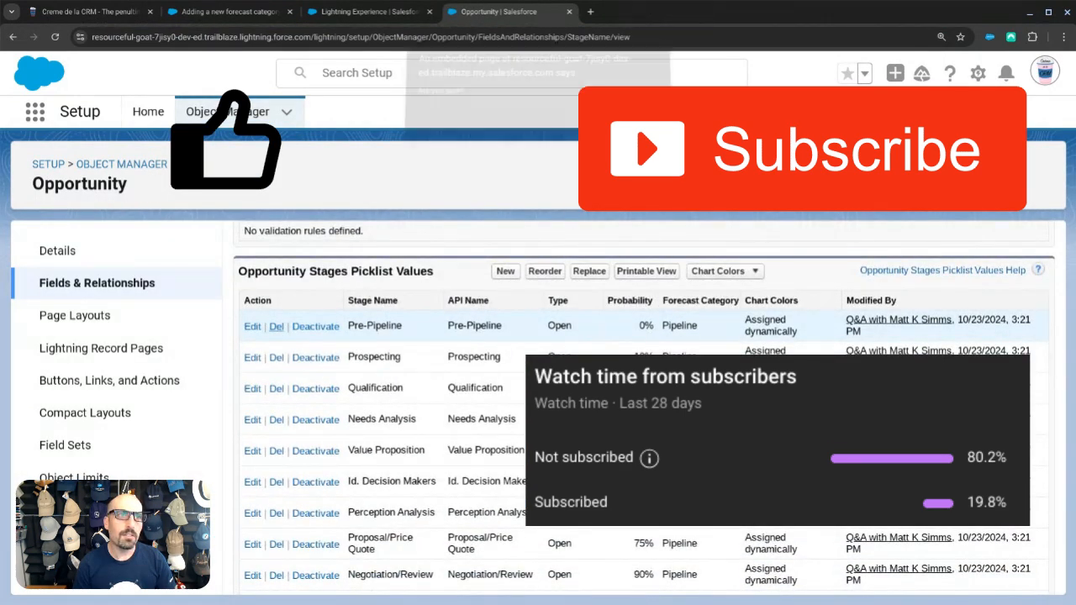
{"action": "key", "text": "Return"}
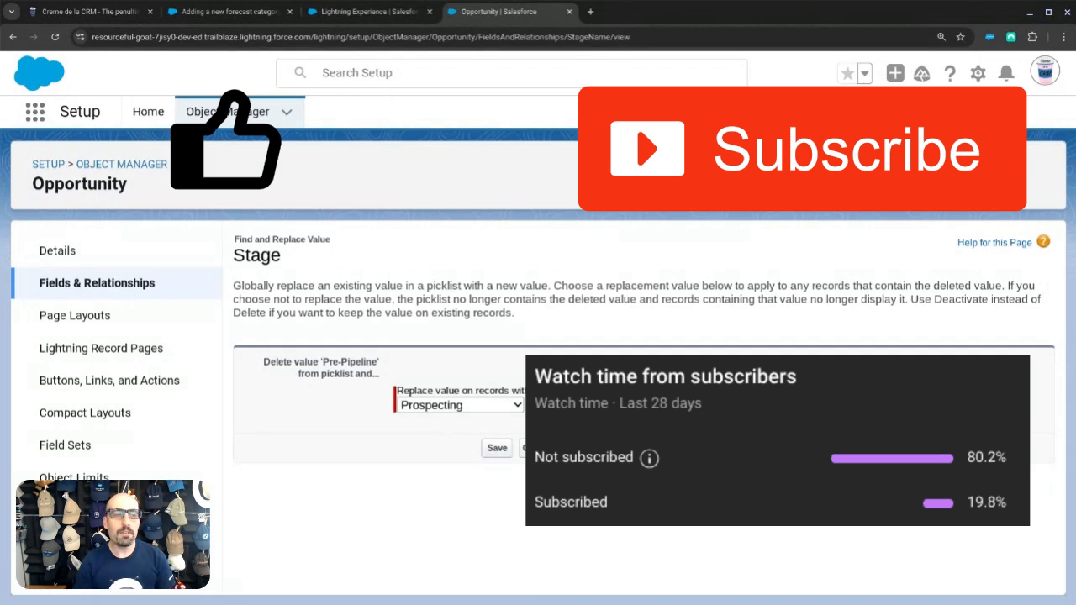
{"action": "left_click", "coordinate": [419, 37]}
{"action": "key", "text": "Return"}
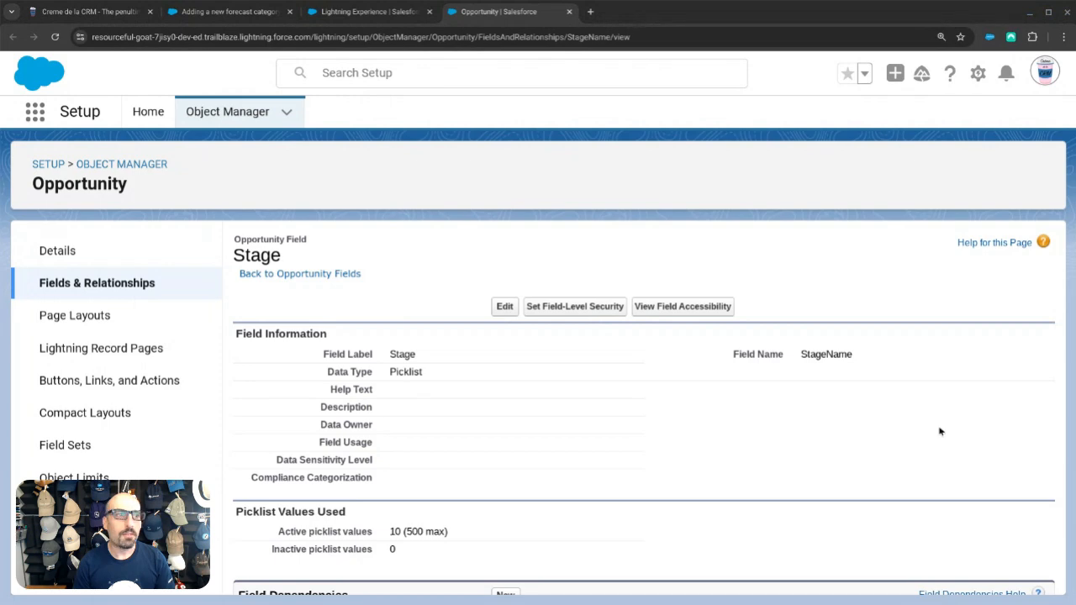
{"action": "scroll", "coordinate": [501, 432], "scroll_direction": "down", "scroll_amount": 5}
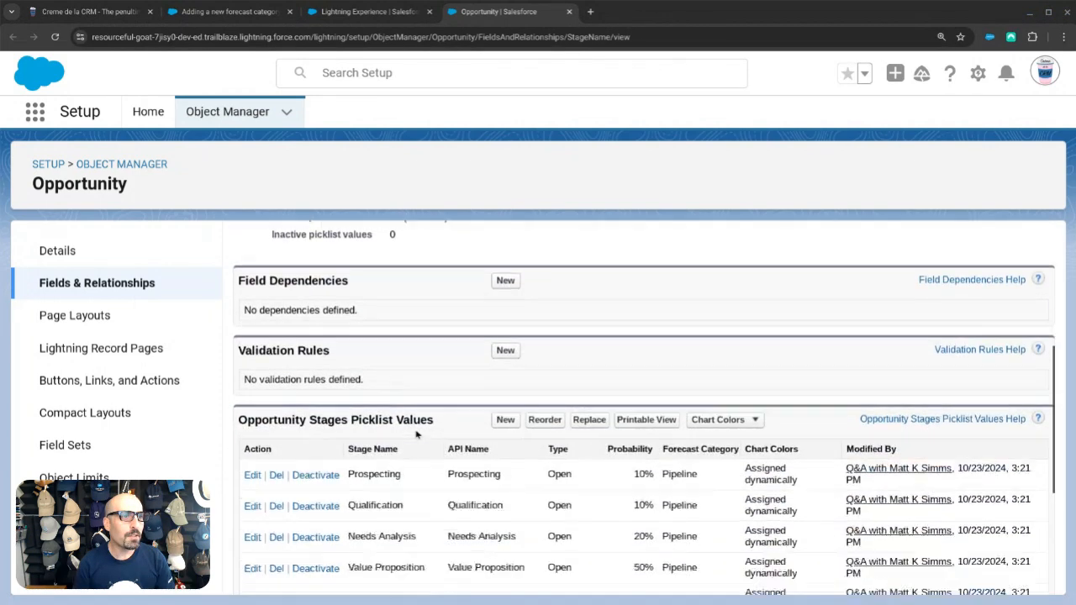
{"action": "scroll", "coordinate": [410, 403], "scroll_direction": "down", "scroll_amount": 3}
{"action": "scroll", "coordinate": [409, 410], "scroll_direction": "up", "scroll_amount": 3}
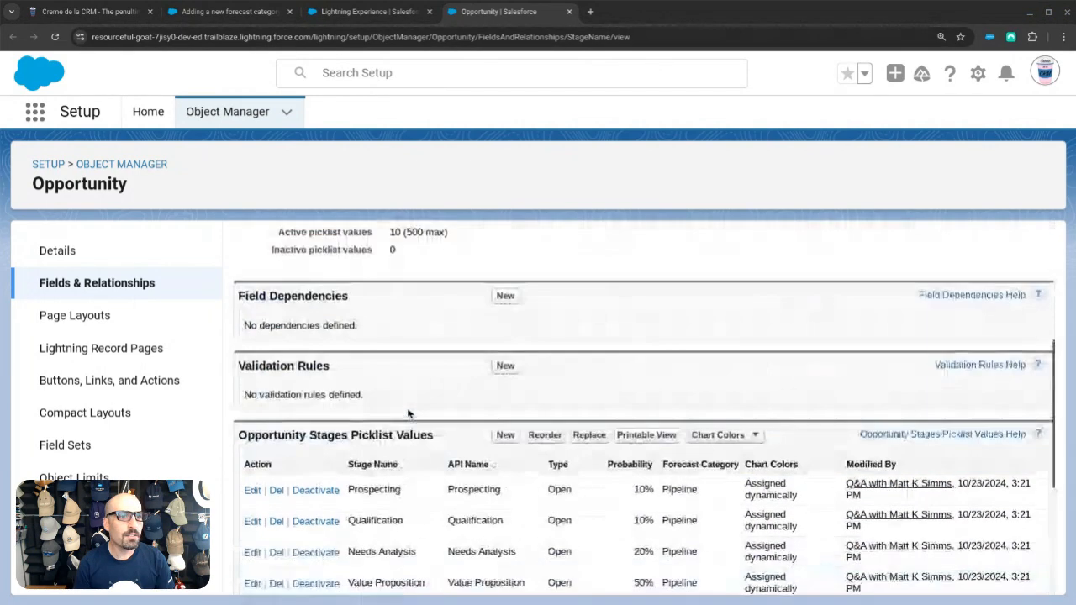
{"action": "scroll", "coordinate": [408, 402], "scroll_direction": "up", "scroll_amount": 4}
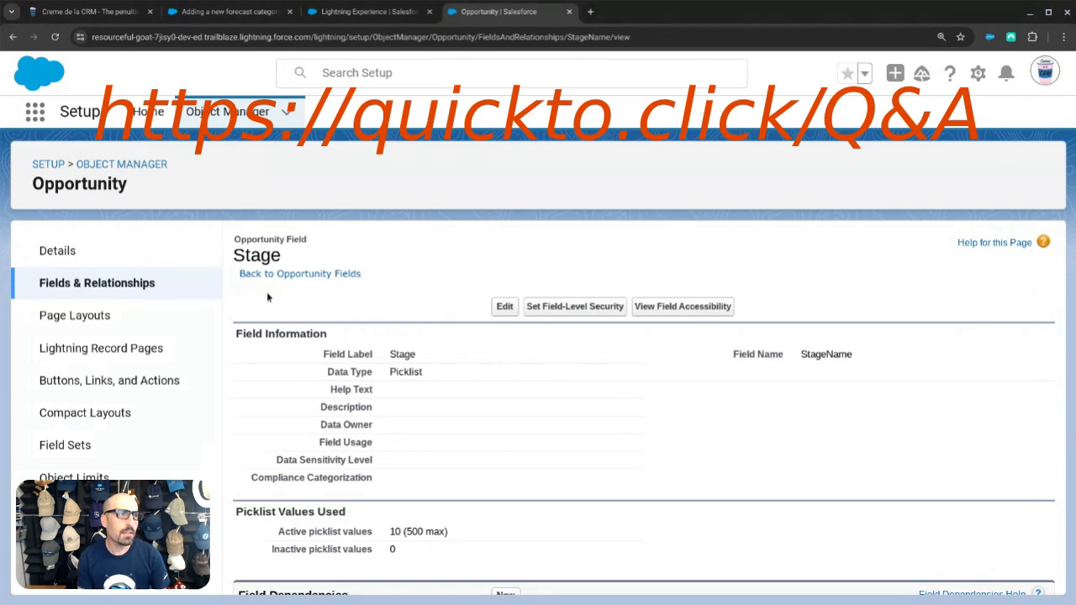
Step: Reopen Forecasts Settings through a Setup search for "forecast" and compare it with the wording of the community question
{"action": "left_click", "coordinate": [149, 110]}
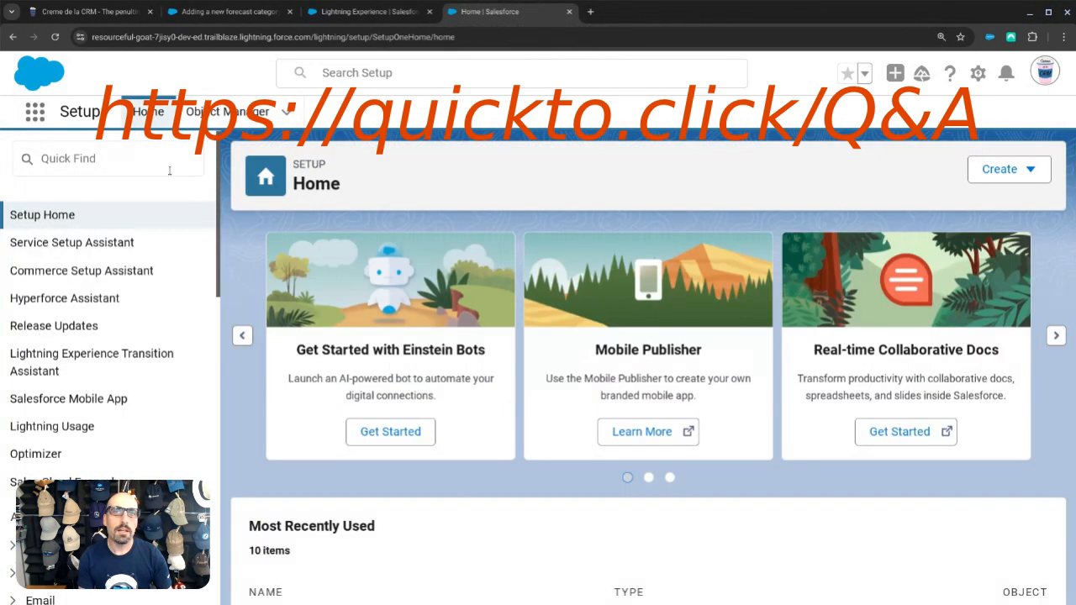
{"action": "left_click", "coordinate": [85, 161]}
{"action": "type", "text": "fior"}
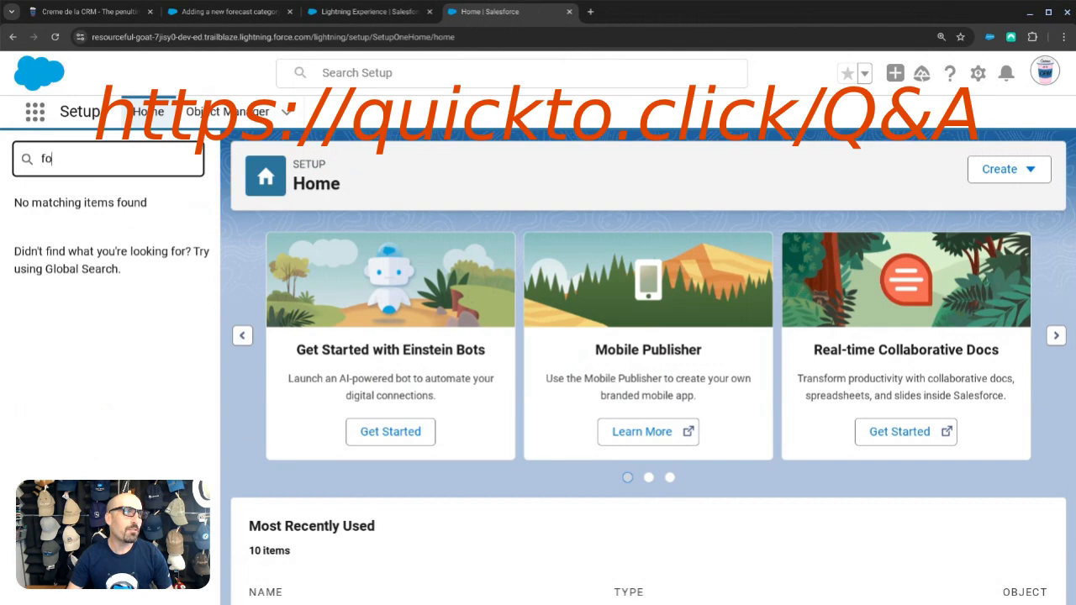
{"action": "type", "text": "reca"}
{"action": "left_click", "coordinate": [137, 353]}
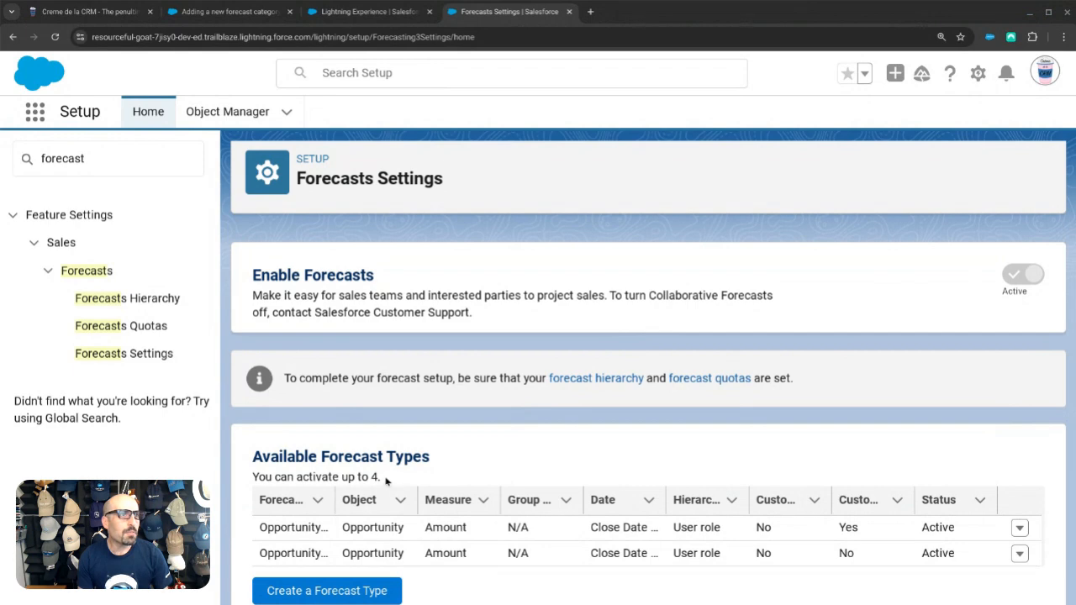
{"action": "left_click", "coordinate": [225, 13]}
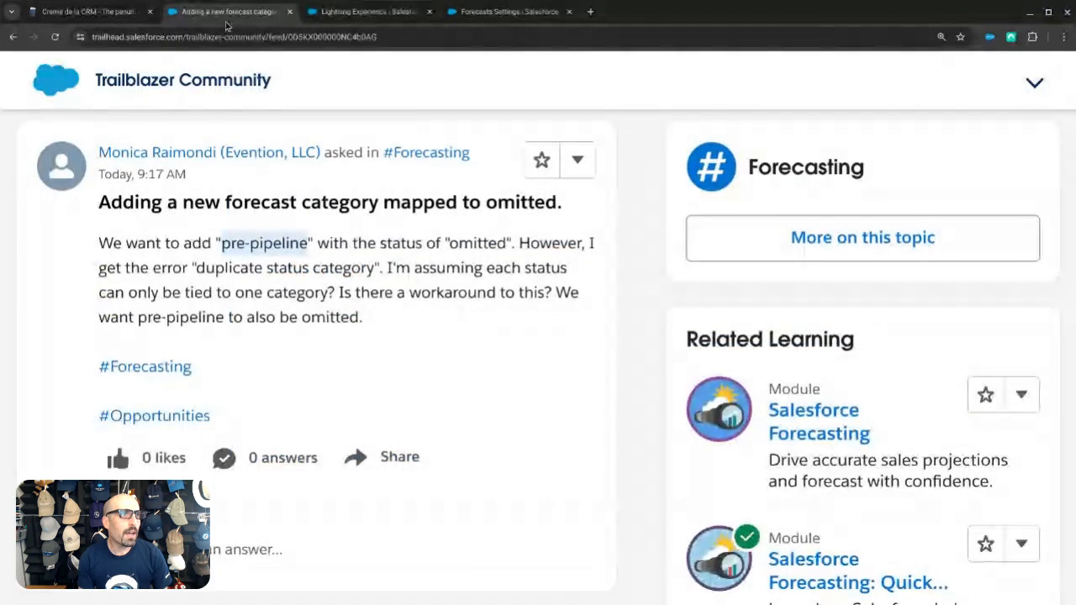
{"action": "left_click", "coordinate": [509, 12]}
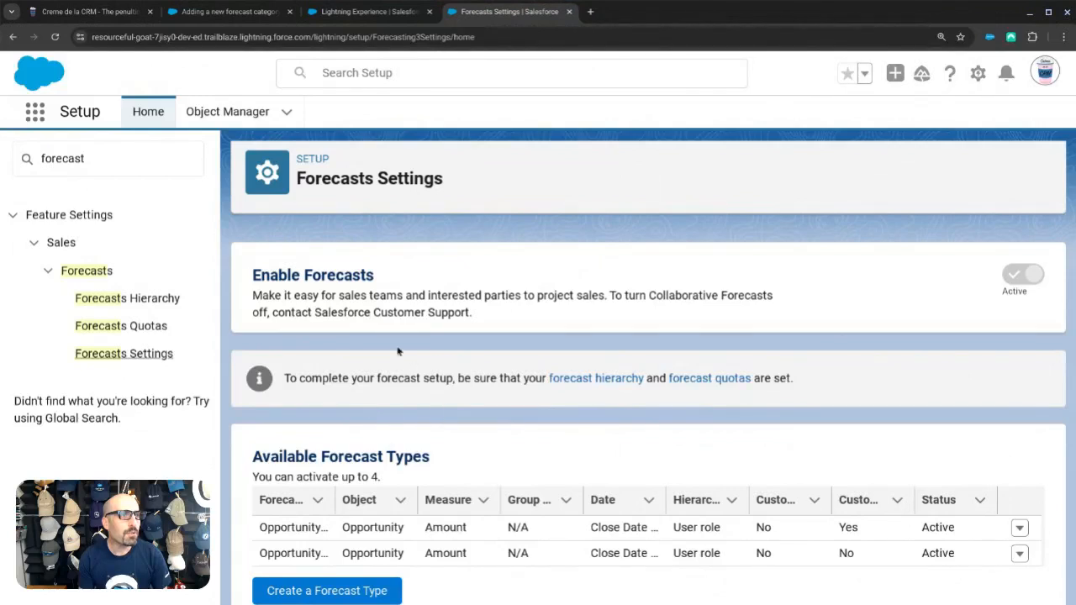
Step: Inspect the Collaborative Forecasts note and the Manage Custom Columns dialog of the second forecast type, and close the dialog
{"action": "left_click_drag", "start_coordinate": [654, 296], "coordinate": [778, 309]}
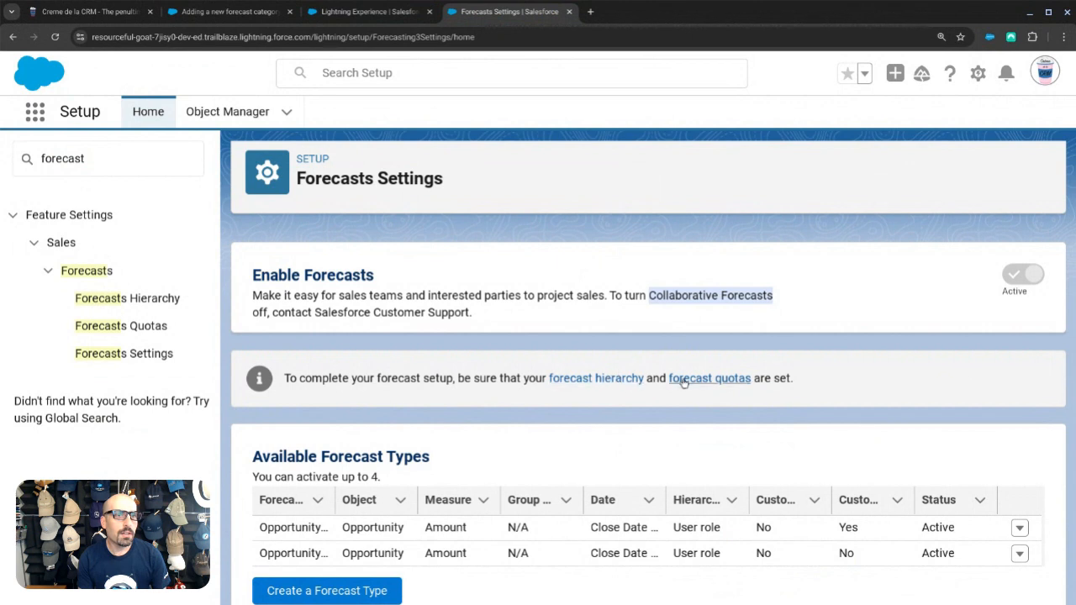
{"action": "left_click", "coordinate": [1020, 553]}
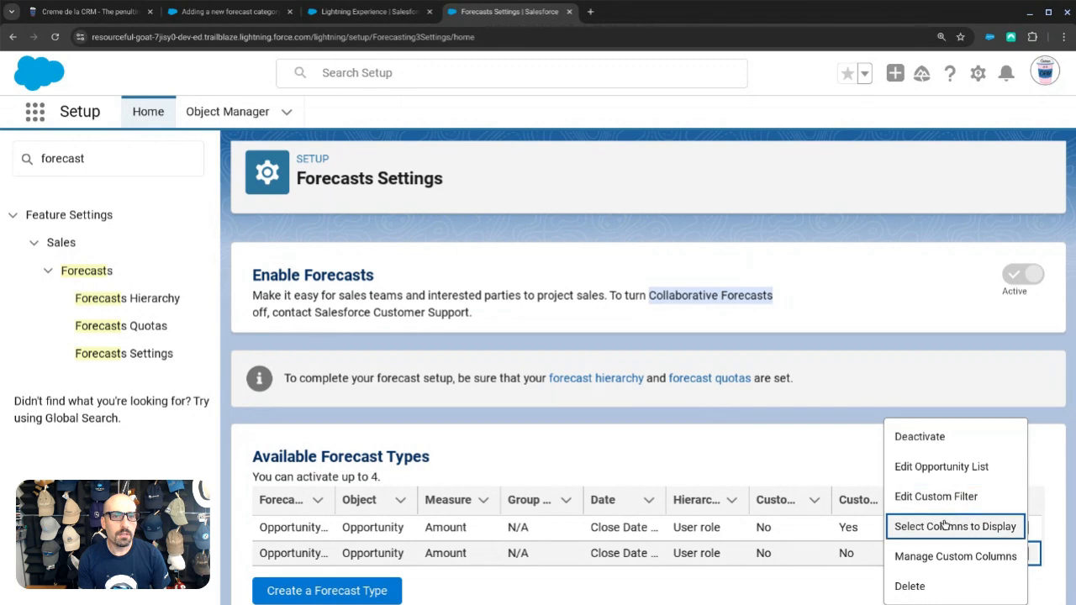
{"action": "left_click", "coordinate": [1000, 563]}
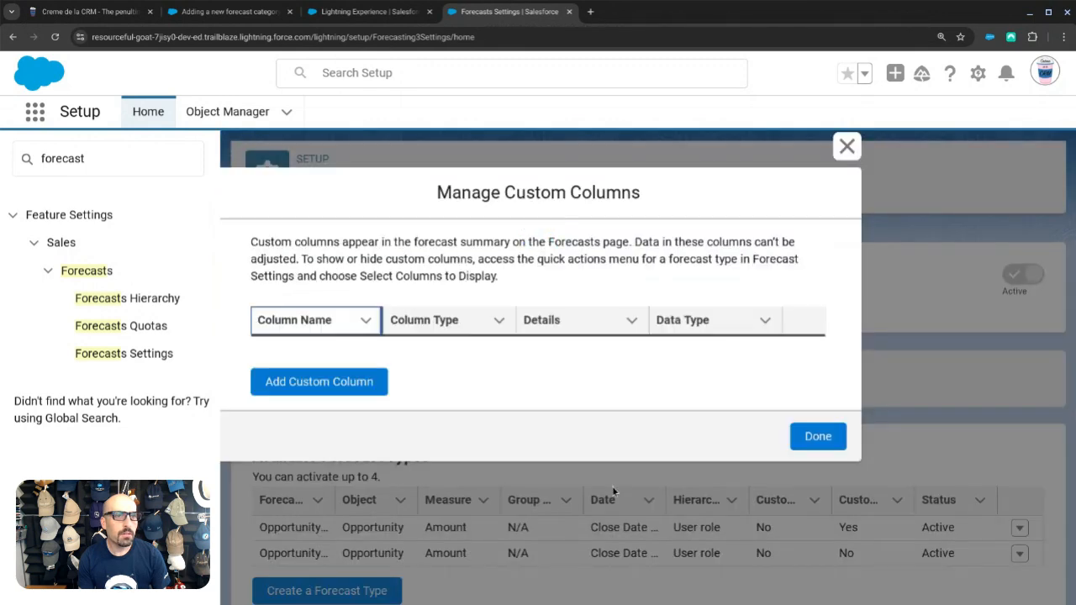
{"action": "left_click", "coordinate": [846, 147]}
Step: Search the Object Manager for forecast objects again with the term "fore"
{"action": "left_click", "coordinate": [199, 118]}
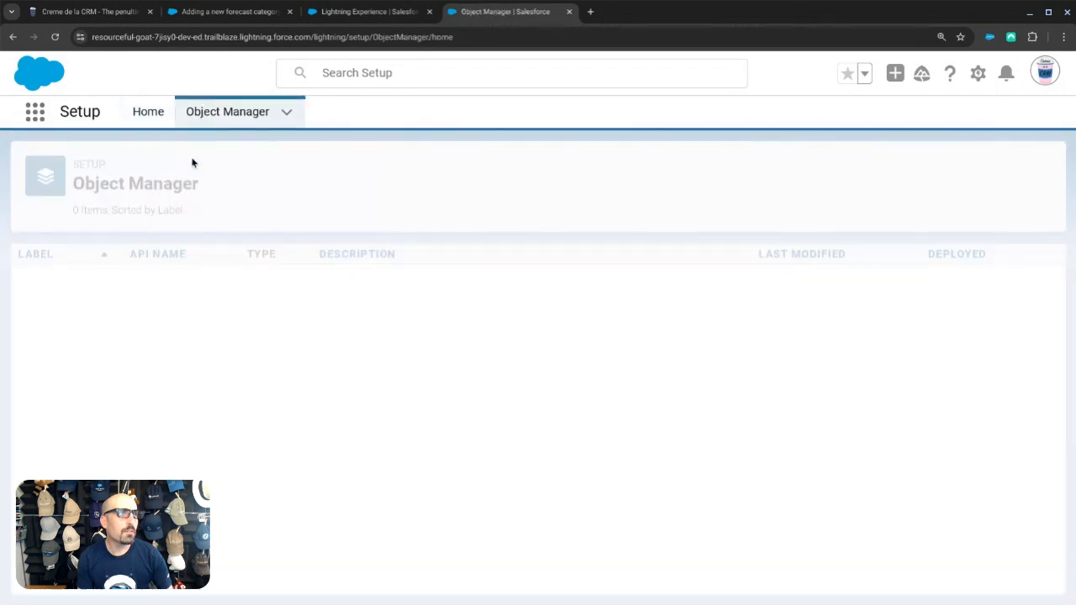
{"action": "left_click", "coordinate": [769, 169]}
{"action": "type", "text": "fore"}
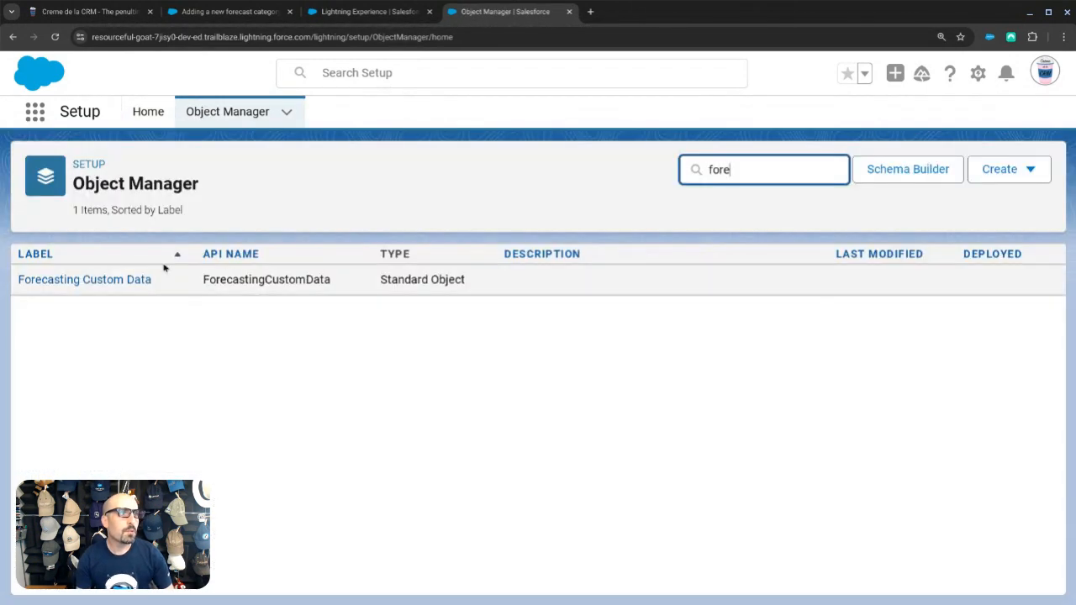
Step: Open the Forecasting Custom Data object and look through its Fields & Relationships list for a forecast category field
{"action": "left_click", "coordinate": [94, 279]}
{"action": "left_click", "coordinate": [131, 282]}
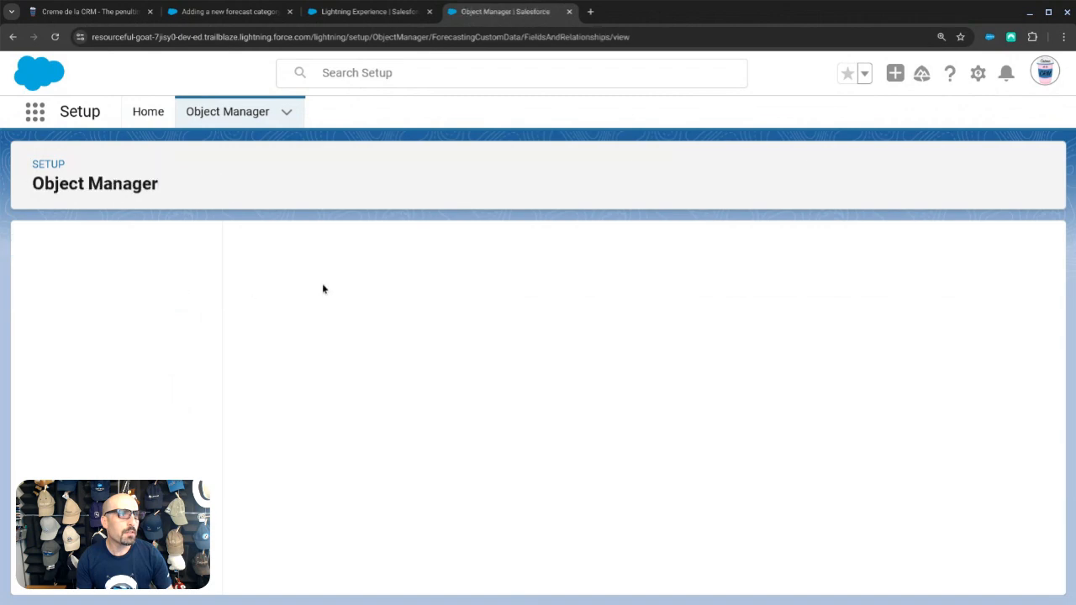
{"action": "scroll", "coordinate": [305, 348], "scroll_direction": "down", "scroll_amount": 1}
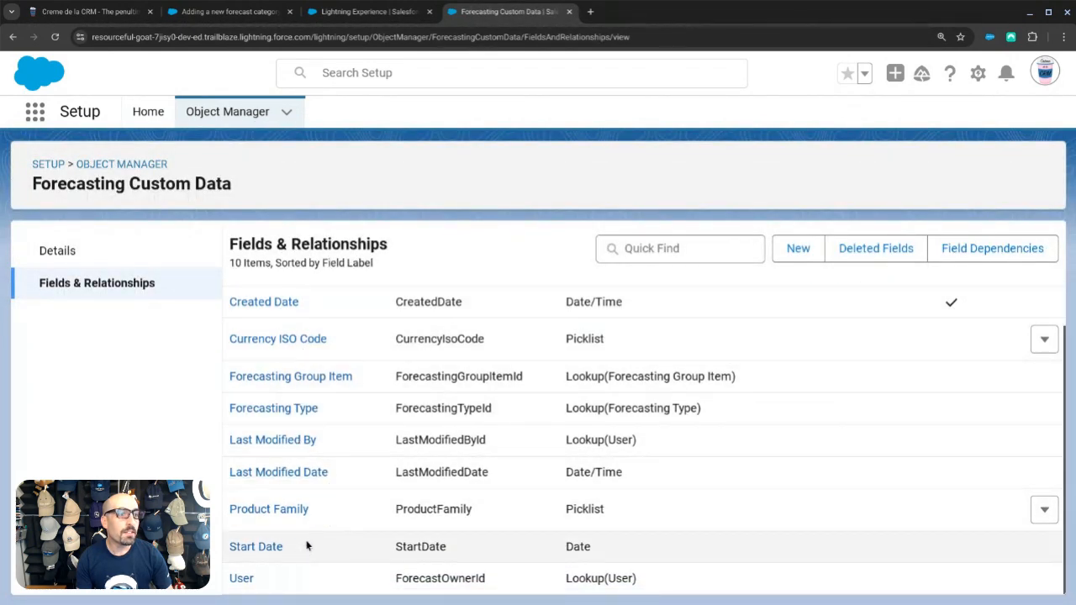
{"action": "scroll", "coordinate": [305, 504], "scroll_direction": "up", "scroll_amount": 1}
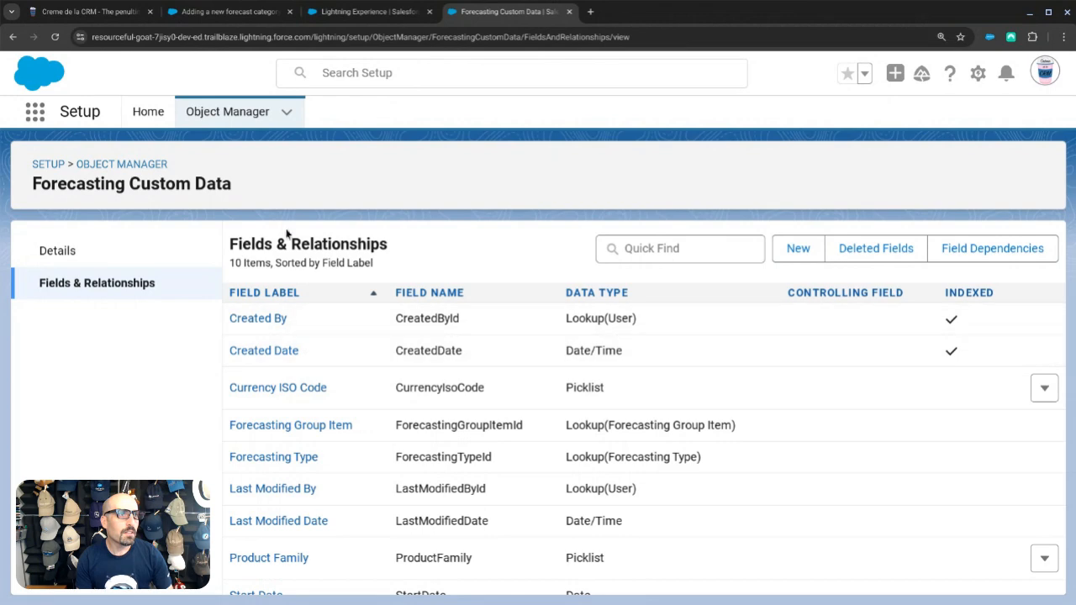
Step: Find the Forecasts page with the app search term "fore" and examine the Forecast Category values of the Opportunity Revenue records
{"action": "left_click", "coordinate": [37, 117]}
{"action": "type", "text": "fore"}
{"action": "left_click", "coordinate": [54, 299]}
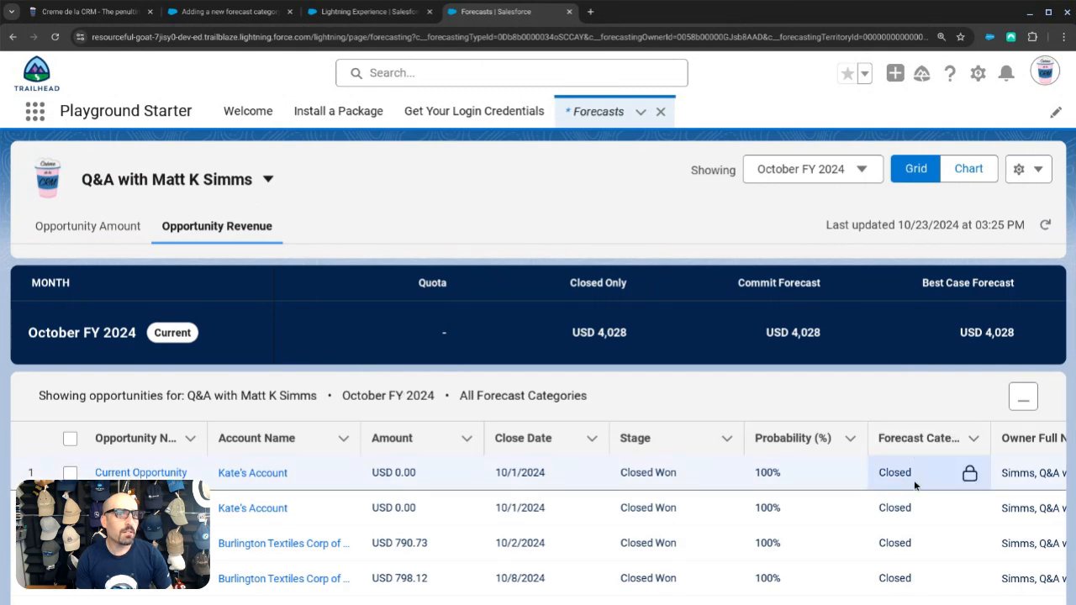
{"action": "scroll", "coordinate": [916, 483], "scroll_direction": "down", "scroll_amount": 3}
{"action": "scroll", "coordinate": [908, 420], "scroll_direction": "up", "scroll_amount": 2}
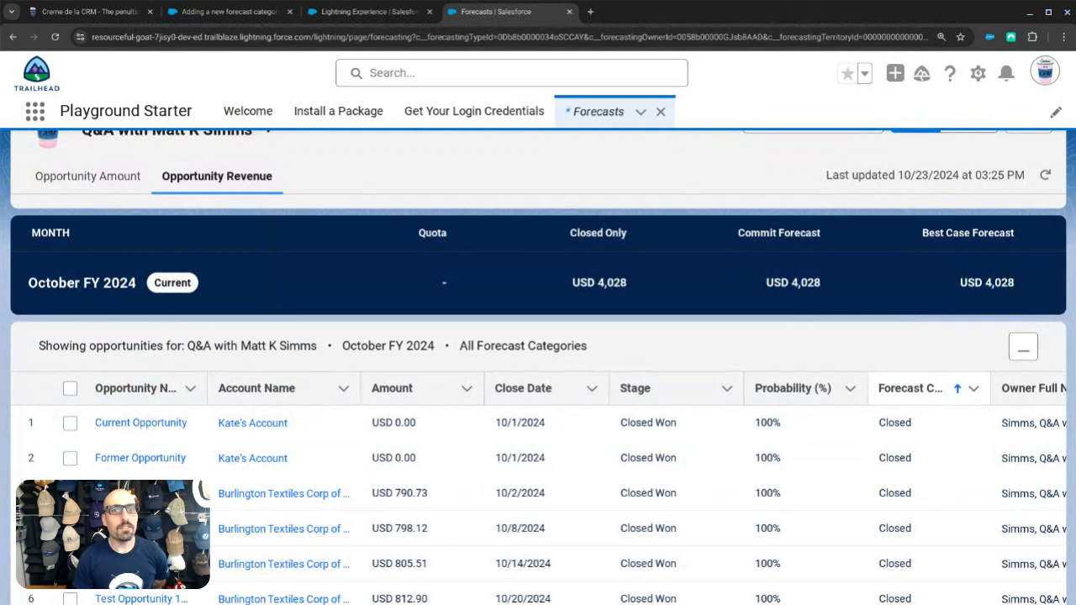
{"action": "left_click", "coordinate": [933, 431]}
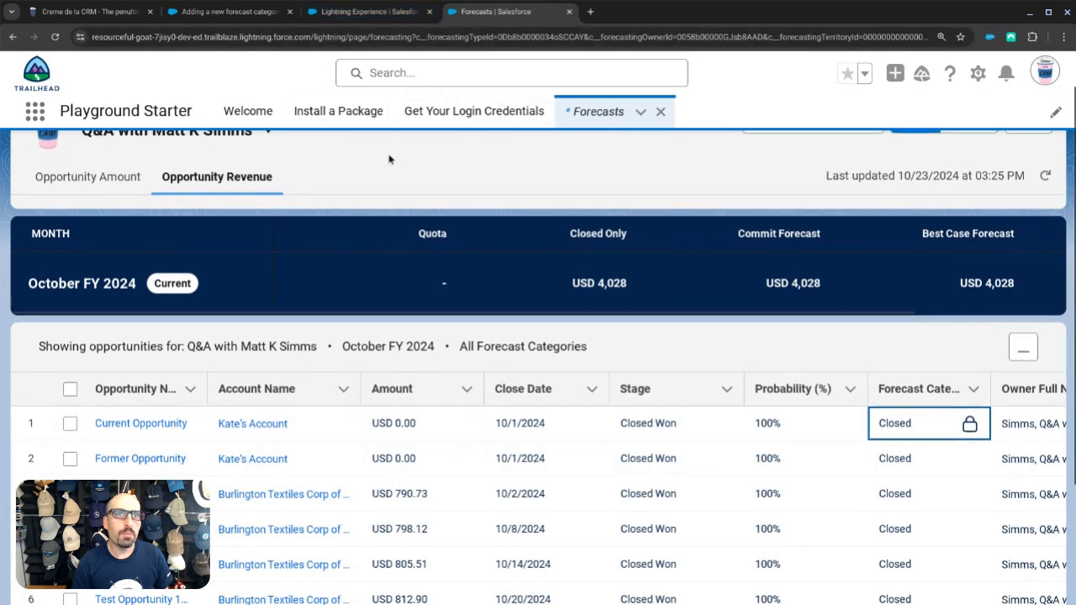
{"action": "scroll", "coordinate": [389, 163], "scroll_direction": "up", "scroll_amount": 1}
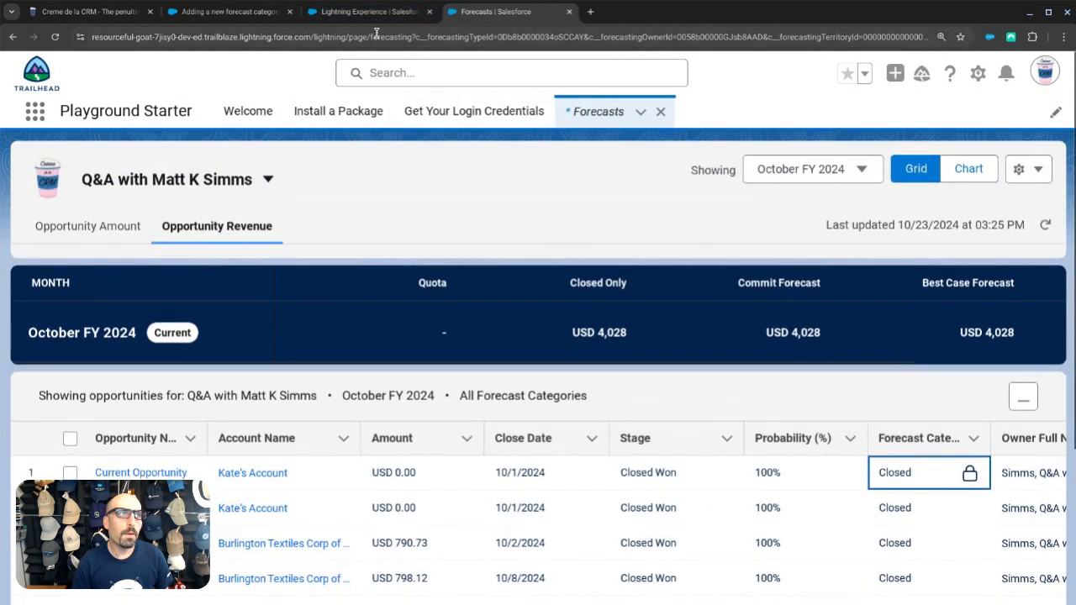
Step: Check the display options of the Forecasts page and glance at the community question before returning to the forecast grid
{"action": "left_click", "coordinate": [1027, 169]}
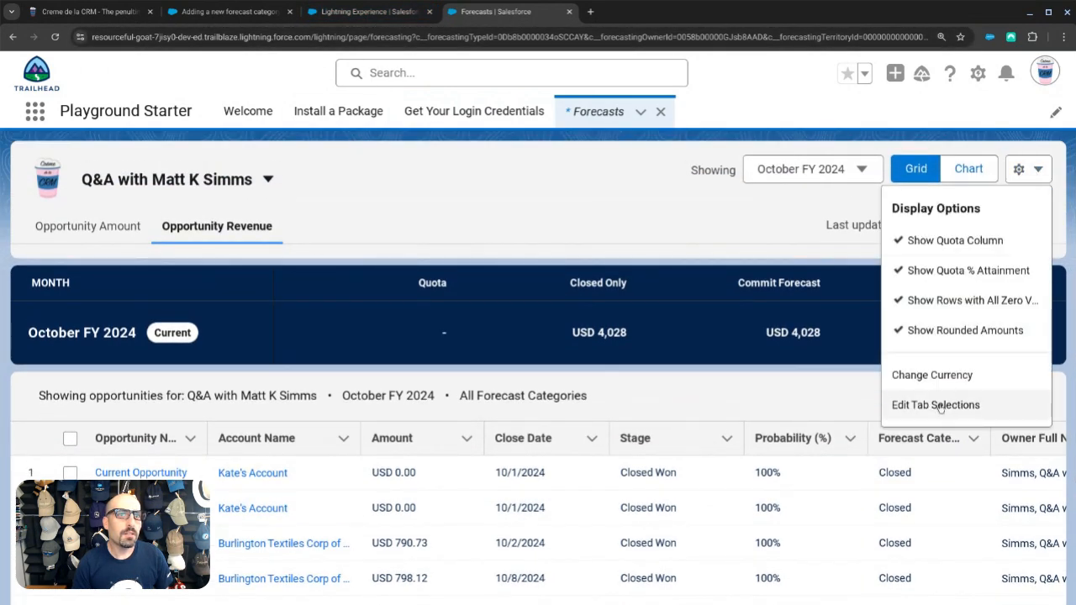
{"action": "left_click", "coordinate": [518, 234]}
{"action": "left_click", "coordinate": [369, 12]}
{"action": "left_click", "coordinate": [226, 11]}
{"action": "left_click", "coordinate": [369, 12]}
{"action": "left_click", "coordinate": [521, 12]}
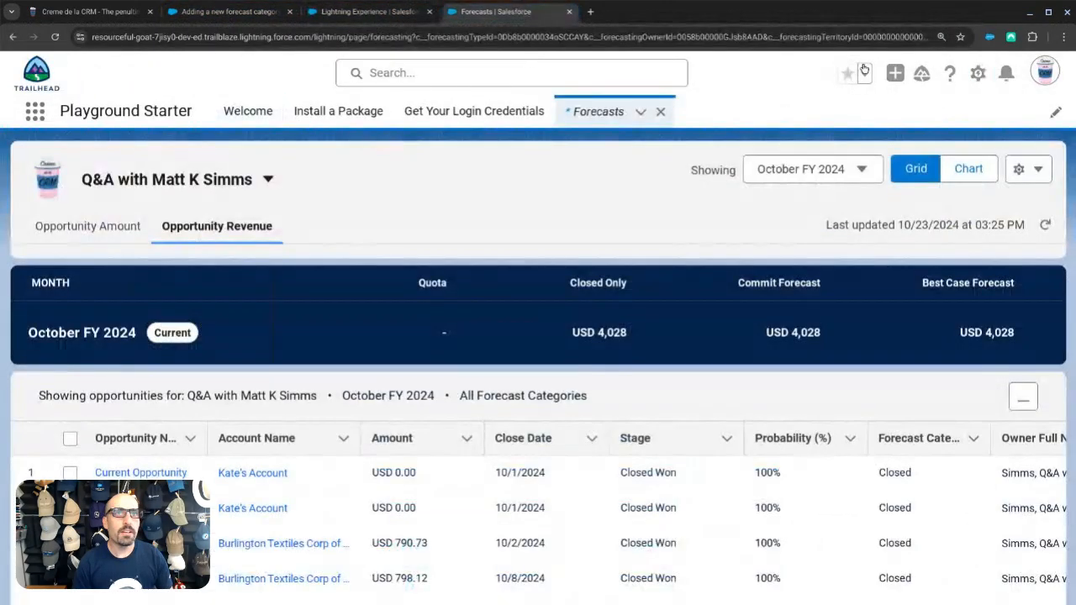
Step: Open Setup from the Forecasts page and go to Forecasts Settings by searching for "forecast"
{"action": "left_click", "coordinate": [976, 74]}
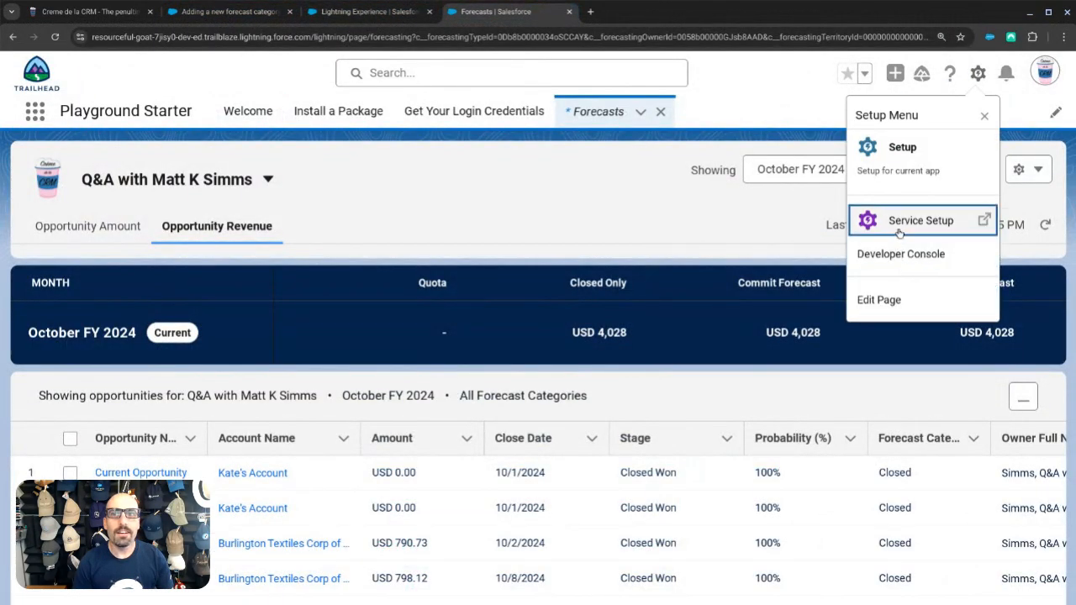
{"action": "left_click", "coordinate": [879, 168]}
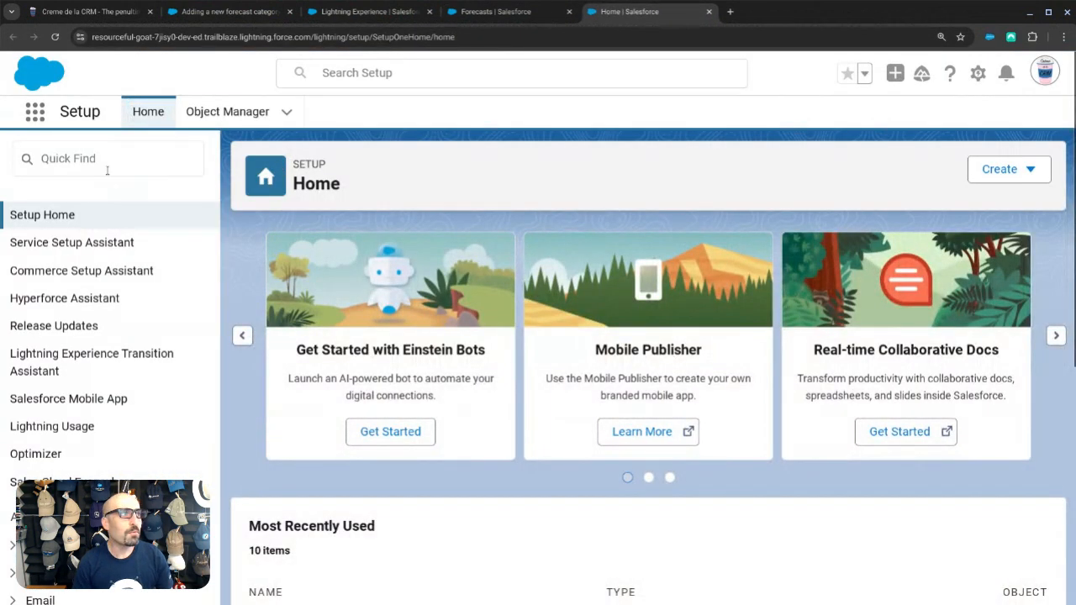
{"action": "left_click", "coordinate": [102, 163]}
{"action": "type", "text": "forecast"}
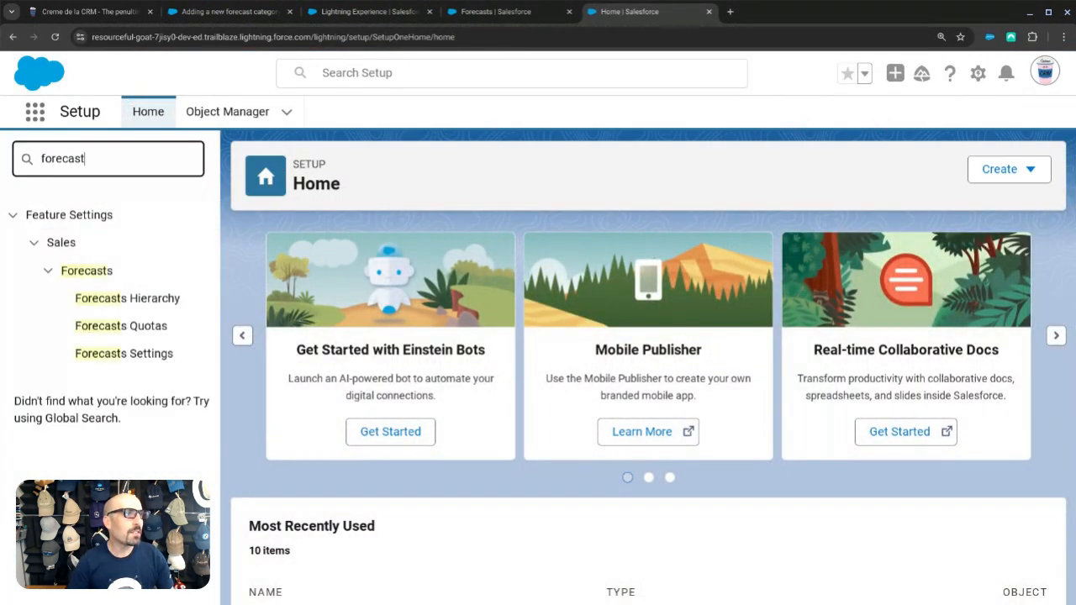
{"action": "left_click", "coordinate": [126, 354]}
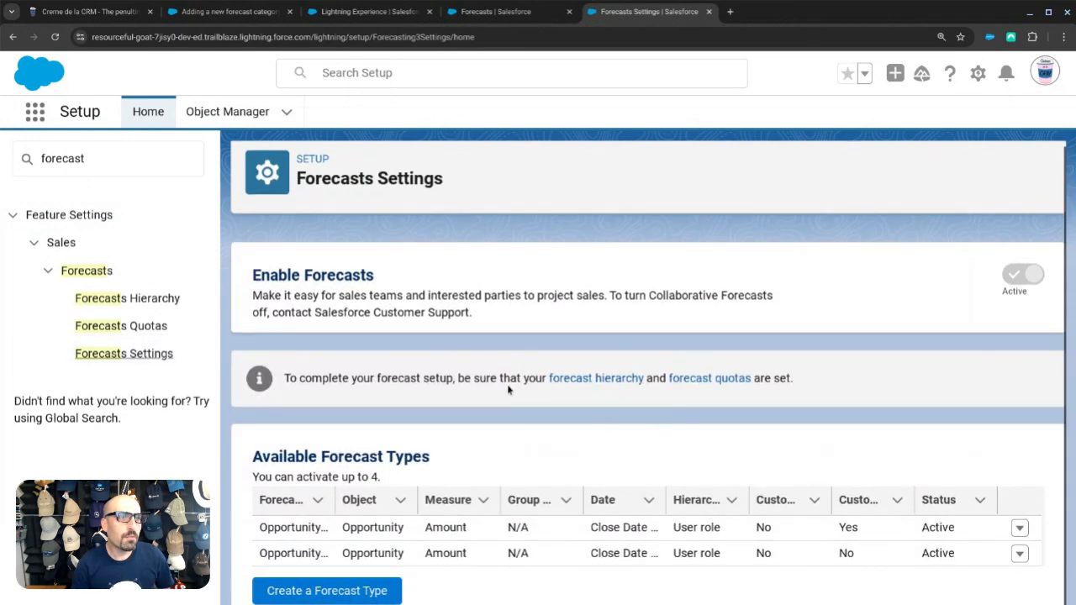
Step: Look at the Forecasts Quotas page linked from the settings and return to Forecasts Settings
{"action": "left_click", "coordinate": [737, 379]}
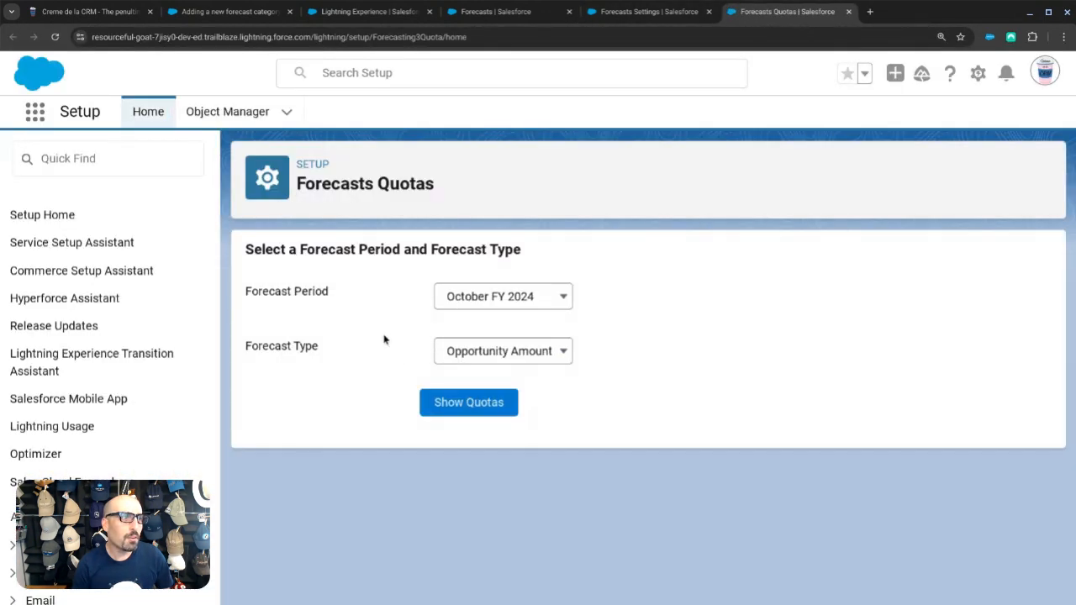
{"action": "left_click", "coordinate": [644, 12]}
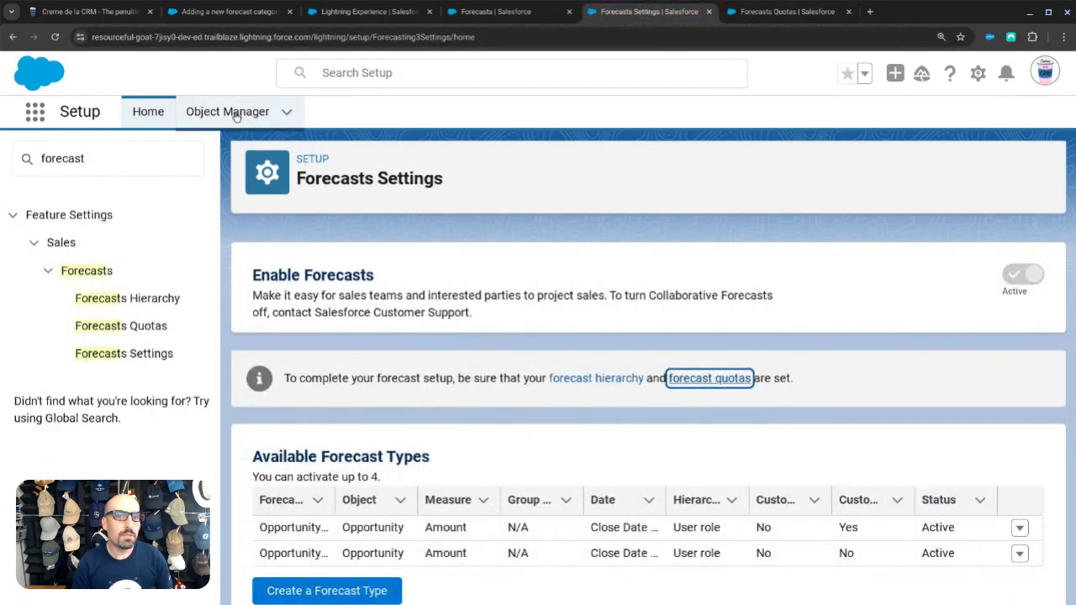
{"action": "left_click", "coordinate": [143, 156]}
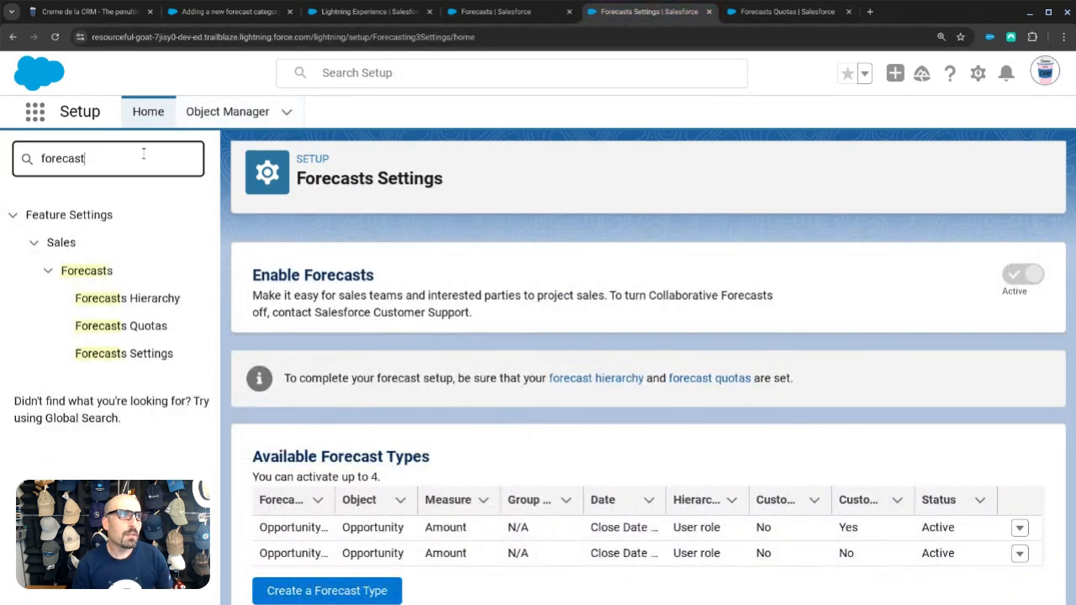
Step: Inspect the opportunity list and Edit Custom Filter dialogs of the first forecast type and close both
{"action": "left_click", "coordinate": [1020, 526]}
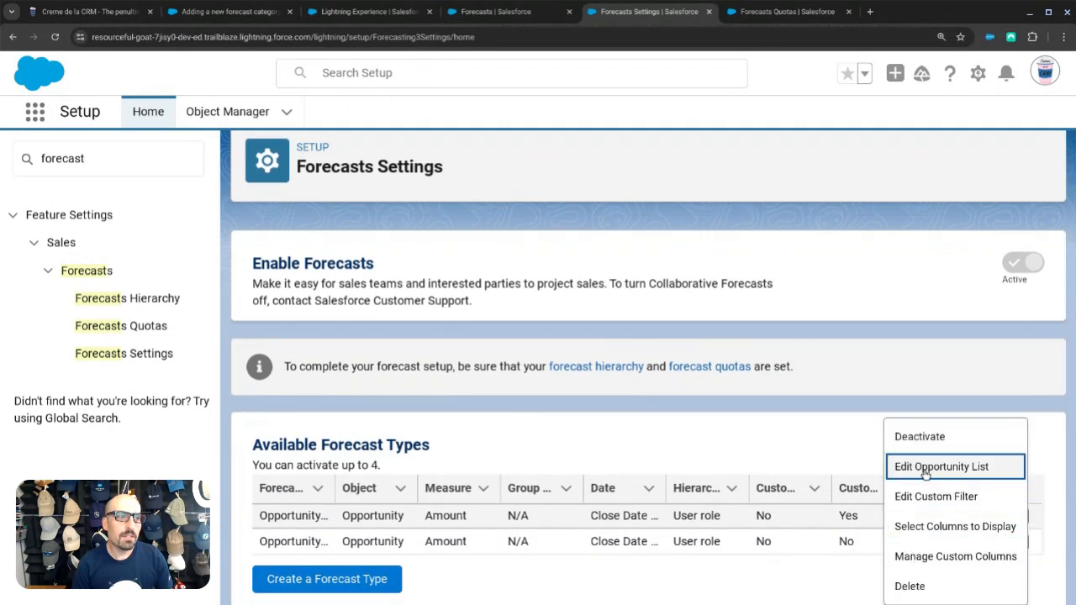
{"action": "left_click", "coordinate": [925, 474]}
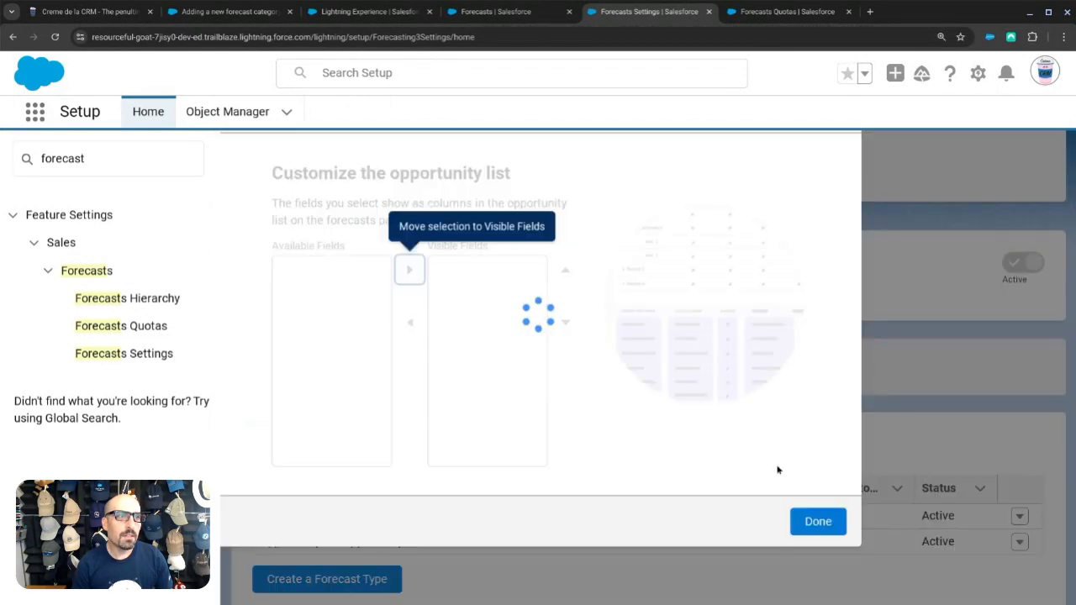
{"action": "left_click", "coordinate": [812, 531]}
{"action": "left_click", "coordinate": [1020, 516]}
{"action": "left_click", "coordinate": [967, 498]}
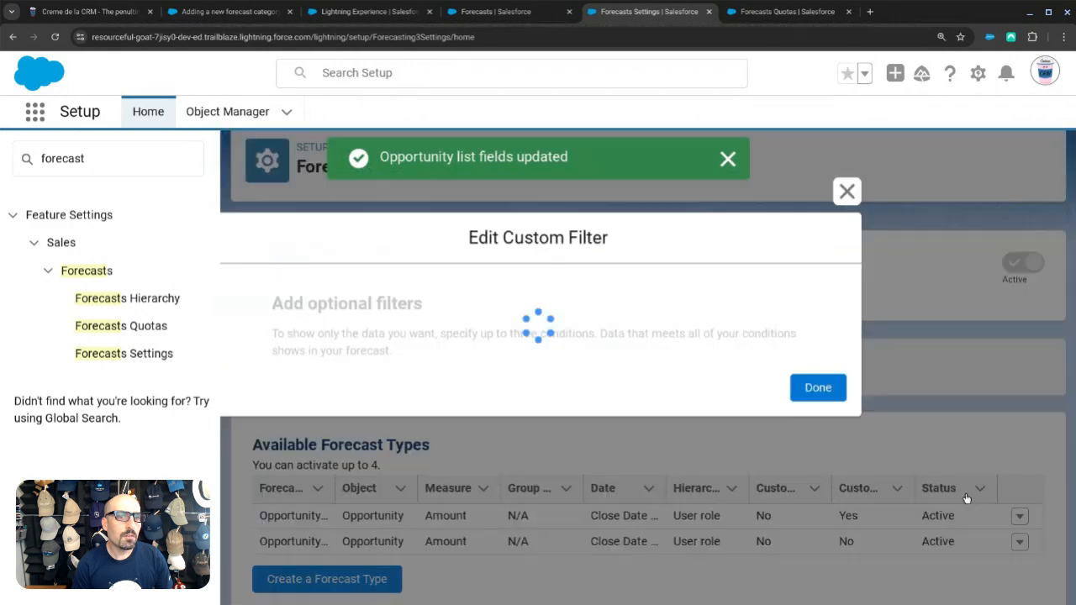
{"action": "left_click", "coordinate": [845, 142]}
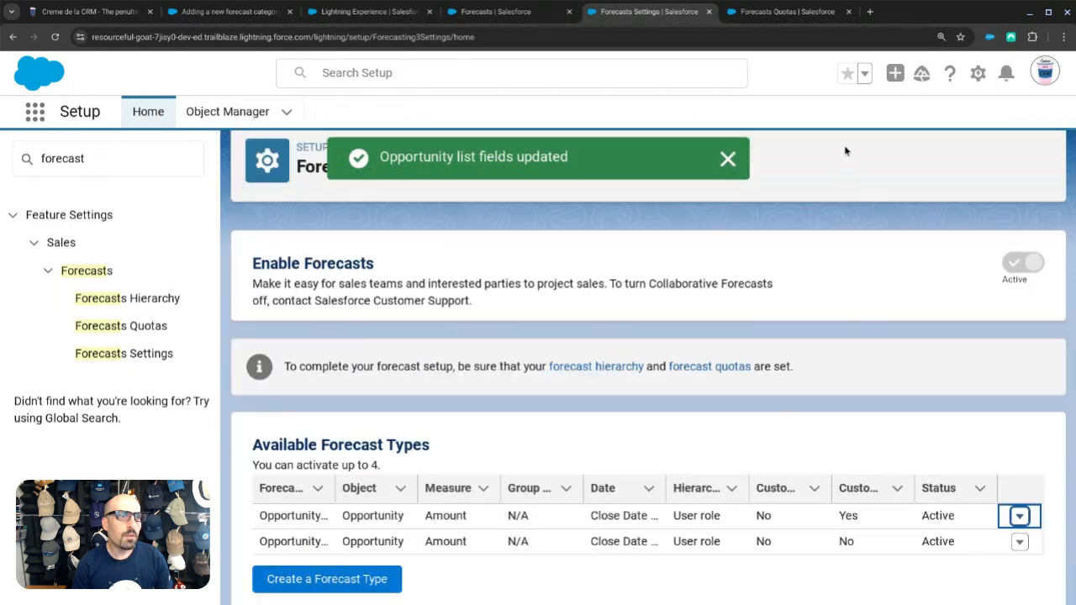
Step: Begin creating a forecast type and pick Opportunity as the object it is based on
{"action": "left_click", "coordinate": [339, 578]}
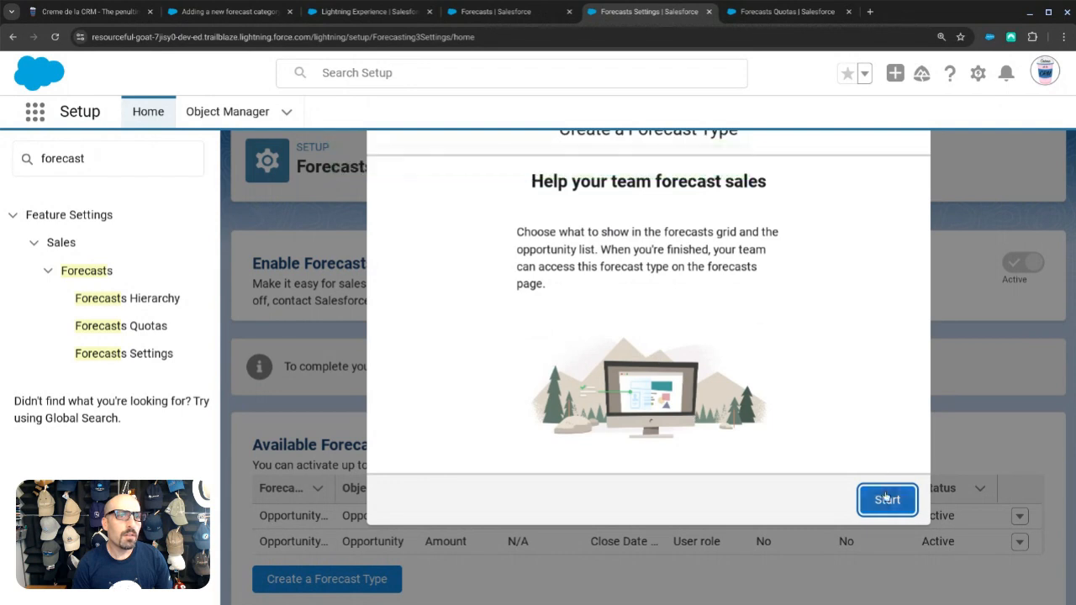
{"action": "key", "text": "Return"}
{"action": "left_click", "coordinate": [641, 334]}
{"action": "left_click", "coordinate": [632, 360]}
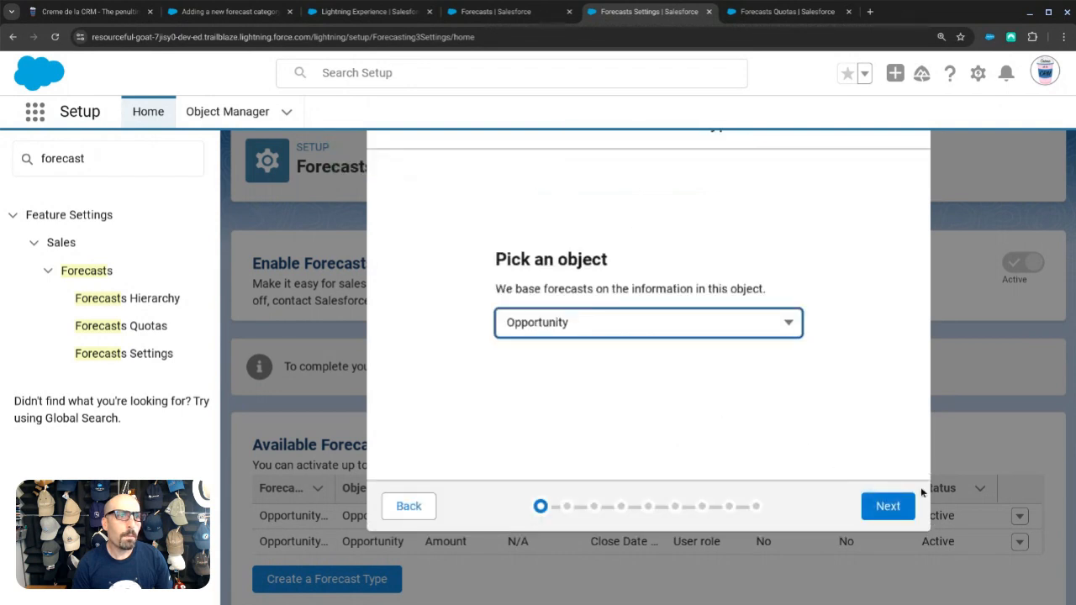
{"action": "left_click", "coordinate": [910, 504]}
Step: Set the forecast type's measure to Amount and group it by Status (Opportunity.Status__c)
{"action": "left_click", "coordinate": [561, 332]}
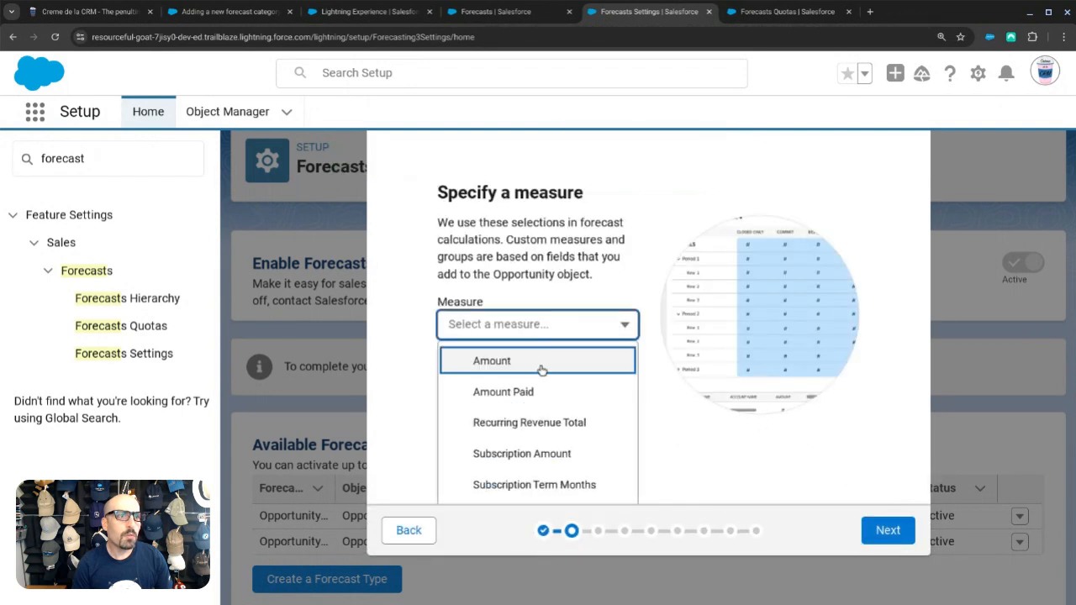
{"action": "left_click", "coordinate": [540, 363]}
{"action": "left_click", "coordinate": [564, 373]}
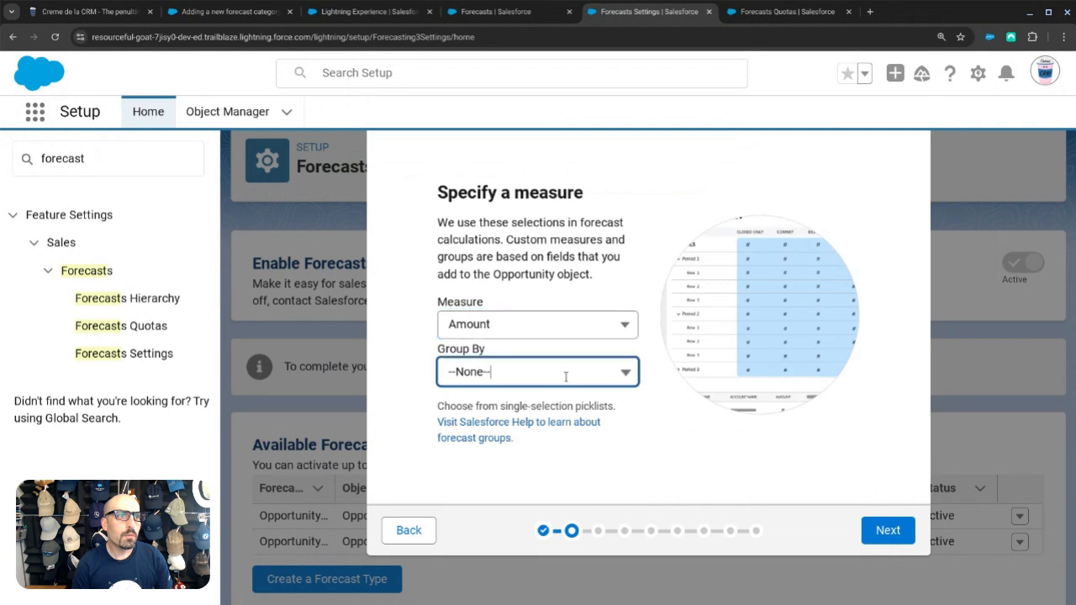
{"action": "type", "text": "tage"}
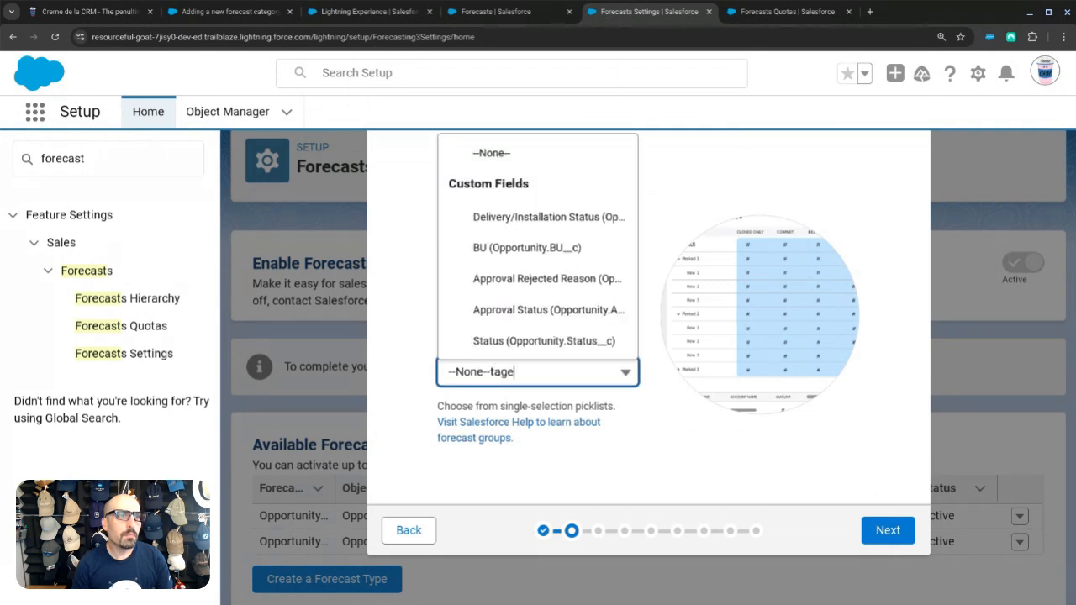
{"action": "left_click", "coordinate": [529, 343]}
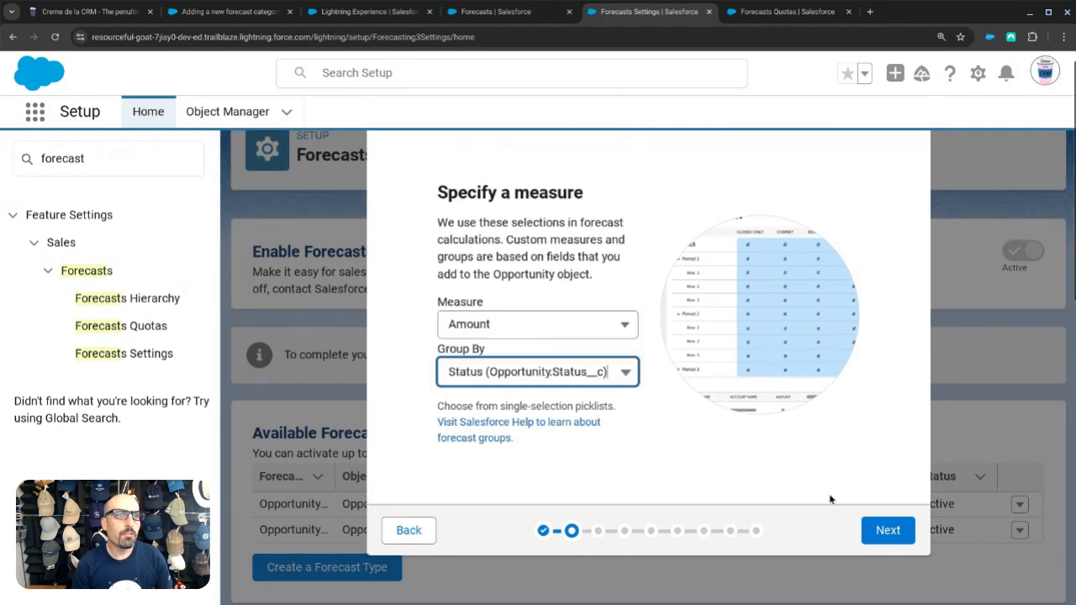
{"action": "left_click", "coordinate": [887, 530]}
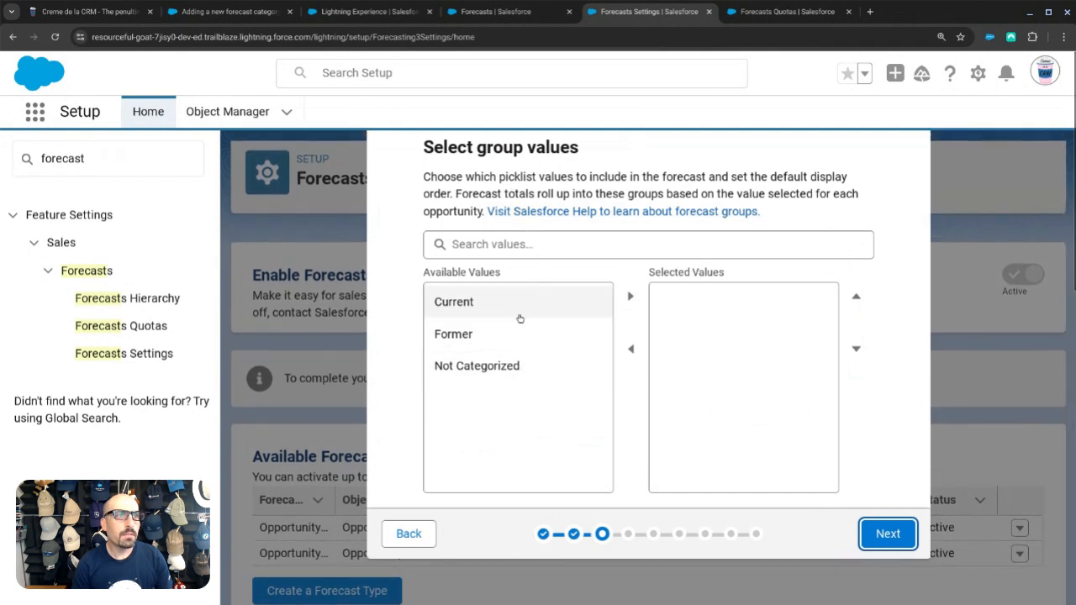
Step: Include Current, Former and Not Categorized as the forecast type's group values
{"action": "left_click", "coordinate": [519, 313]}
{"action": "left_click", "coordinate": [518, 375], "text": "shift"}
{"action": "left_click", "coordinate": [642, 308]}
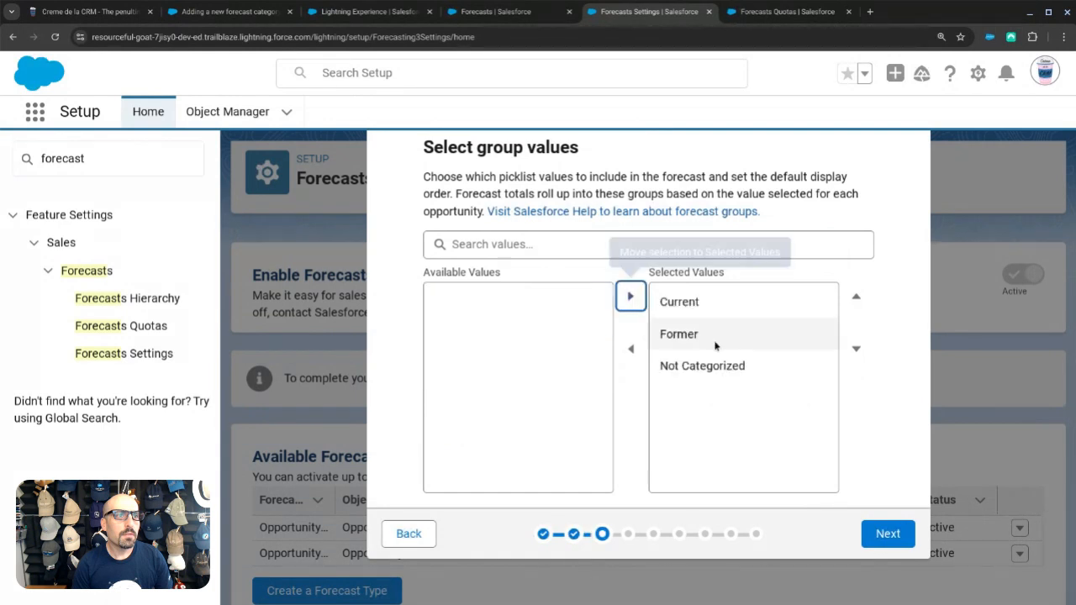
{"action": "left_click", "coordinate": [884, 537]}
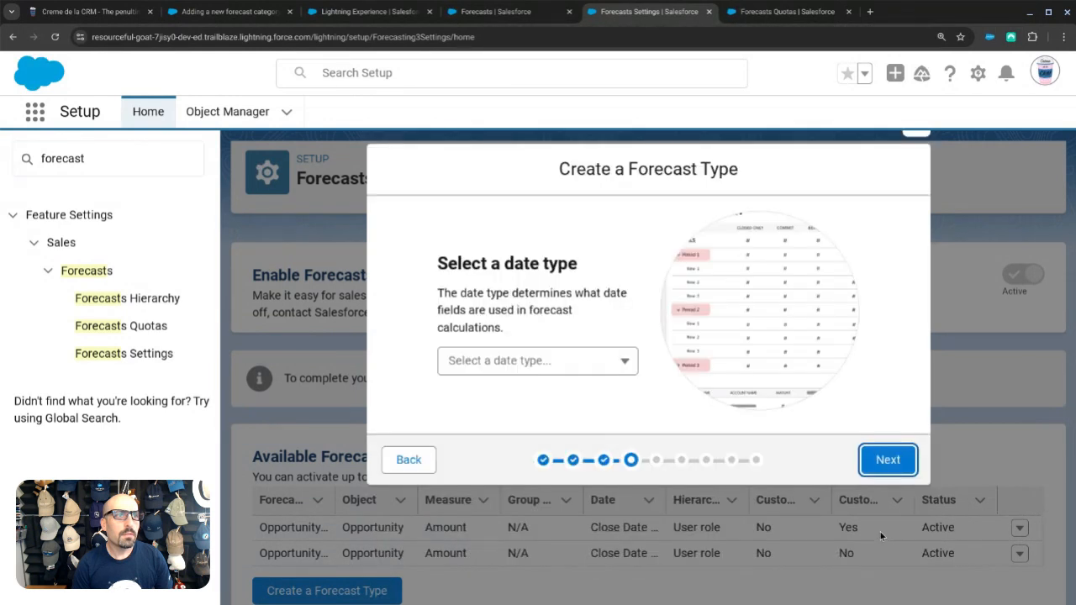
Step: Select Close Date (Opportunity) as the date type and User role as the hierarchy for the forecast type
{"action": "left_click", "coordinate": [588, 361]}
{"action": "scroll", "coordinate": [537, 395], "scroll_direction": "down", "scroll_amount": 1}
{"action": "left_click", "coordinate": [504, 394]}
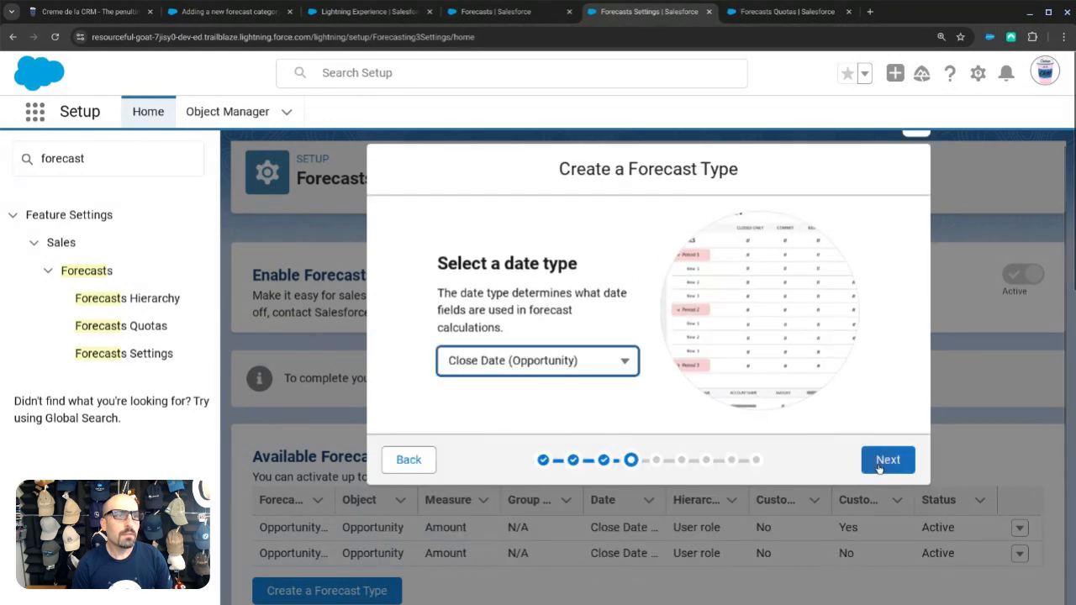
{"action": "left_click", "coordinate": [883, 460]}
{"action": "left_click", "coordinate": [566, 353]}
{"action": "left_click", "coordinate": [547, 385]}
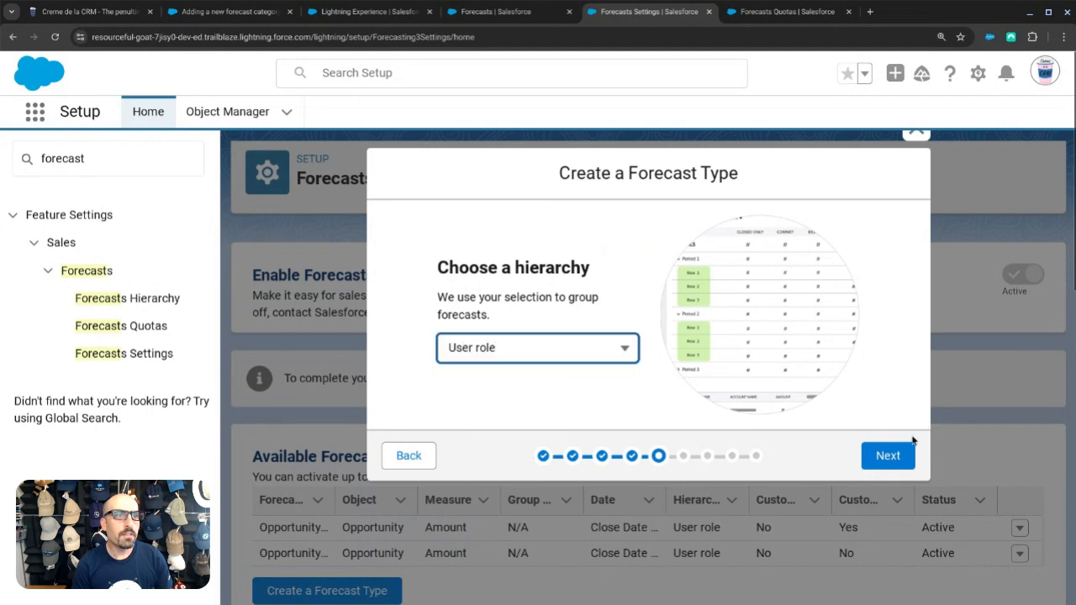
{"action": "left_click", "coordinate": [883, 456]}
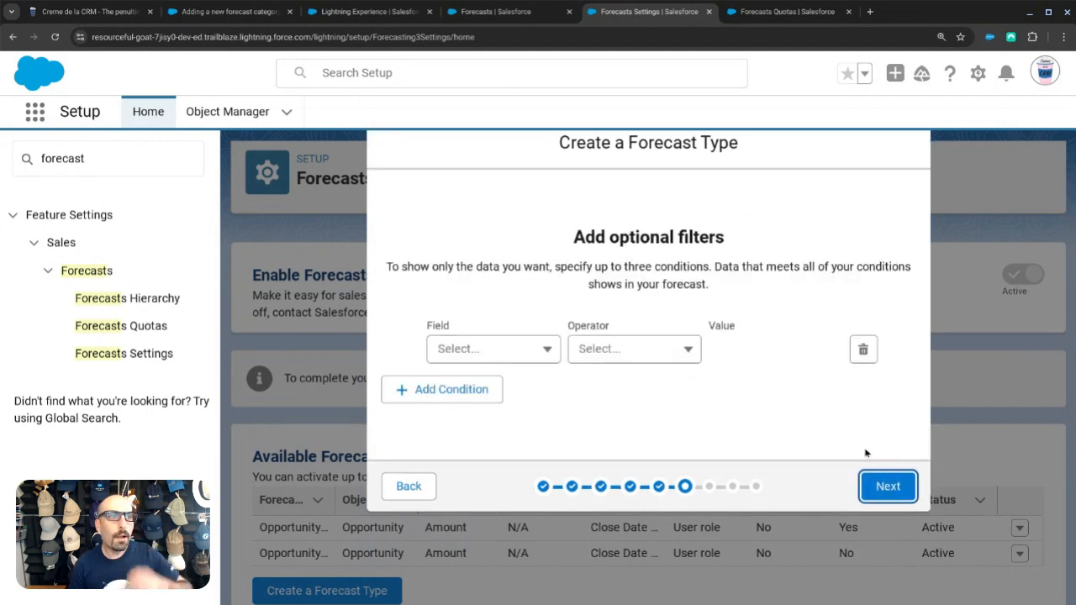
Step: Skip the optional filters, name the forecast type with a first name plus "Test Forecast" and continue past the naming page
{"action": "left_click", "coordinate": [880, 486]}
{"action": "left_click", "coordinate": [612, 329]}
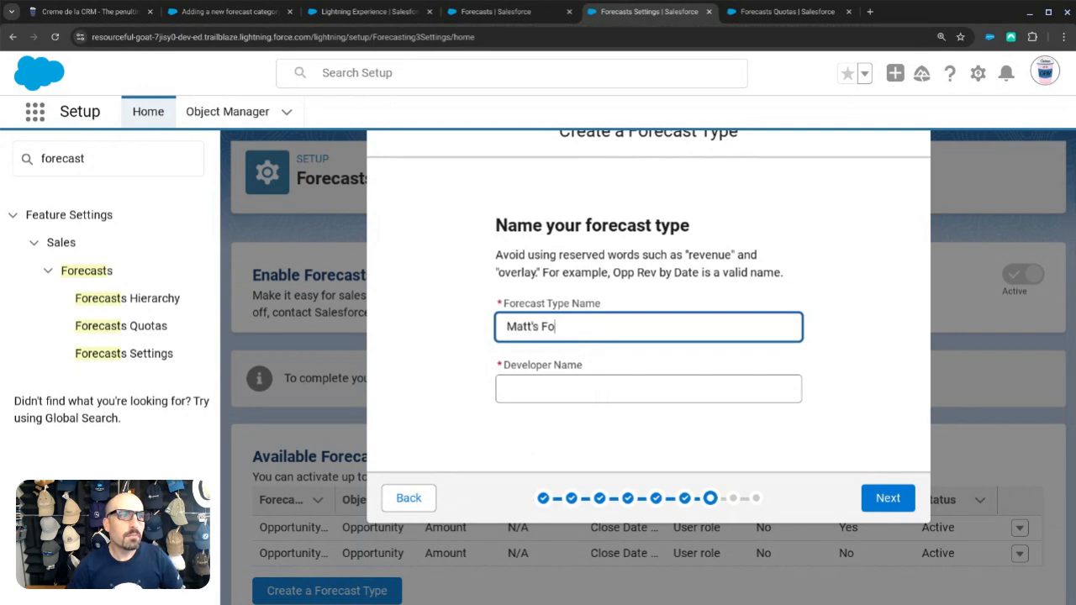
{"action": "type", "text": "Matt's Test Forecast"}
{"action": "key", "text": "Tab"}
{"action": "left_click", "coordinate": [884, 497]}
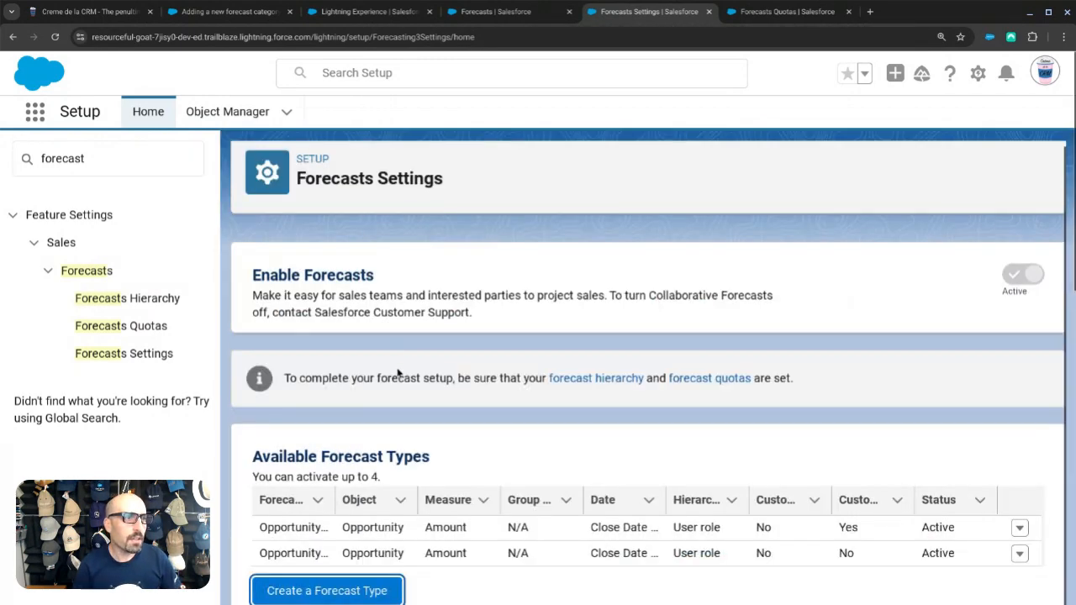
Step: Search Salesforce Help for "forecast category" from the Help & Training resources
{"action": "scroll", "coordinate": [397, 373], "scroll_direction": "down", "scroll_amount": 1}
{"action": "left_click", "coordinate": [948, 74]}
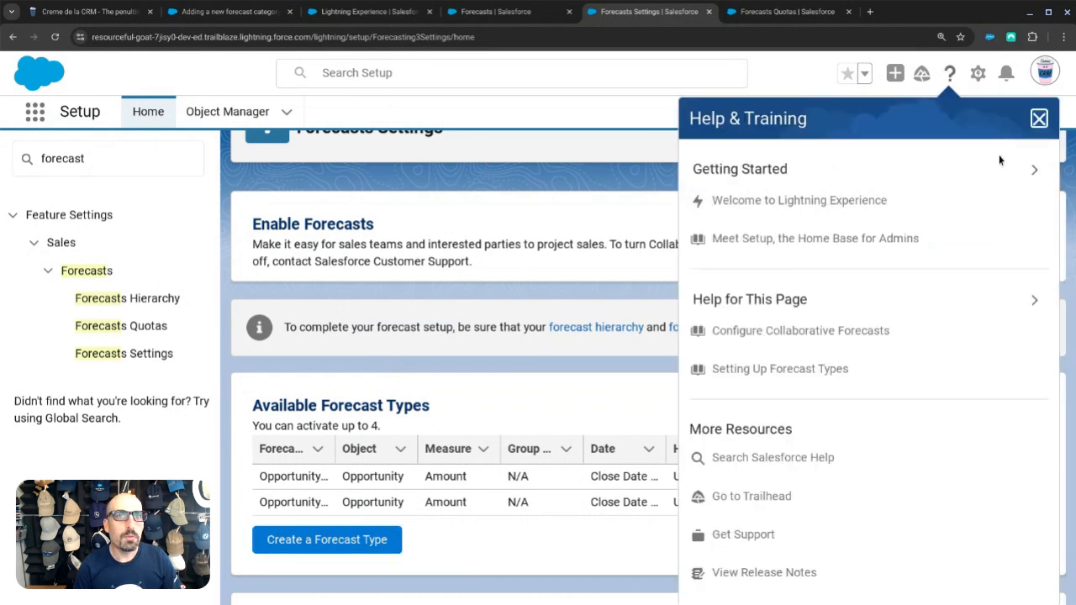
{"action": "scroll", "coordinate": [765, 244], "scroll_direction": "down", "scroll_amount": 1}
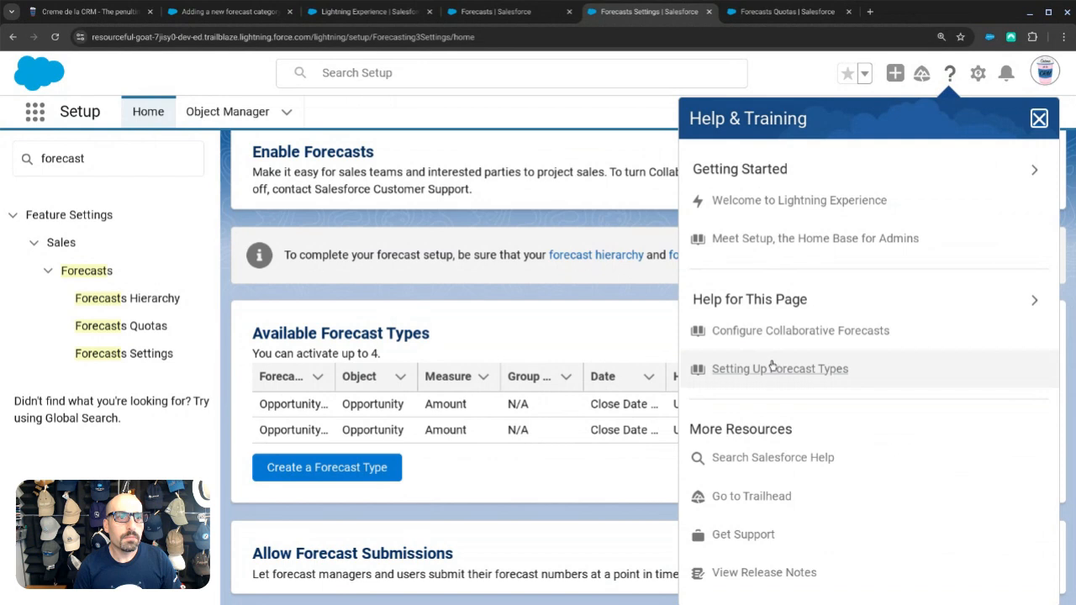
{"action": "left_click", "coordinate": [763, 456]}
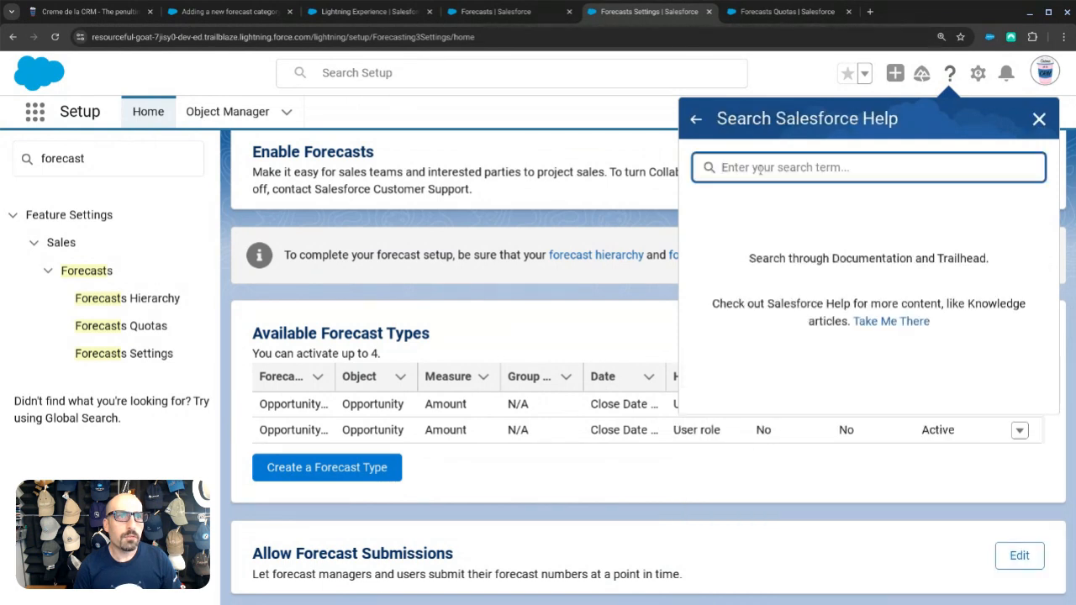
{"action": "type", "text": "forec"}
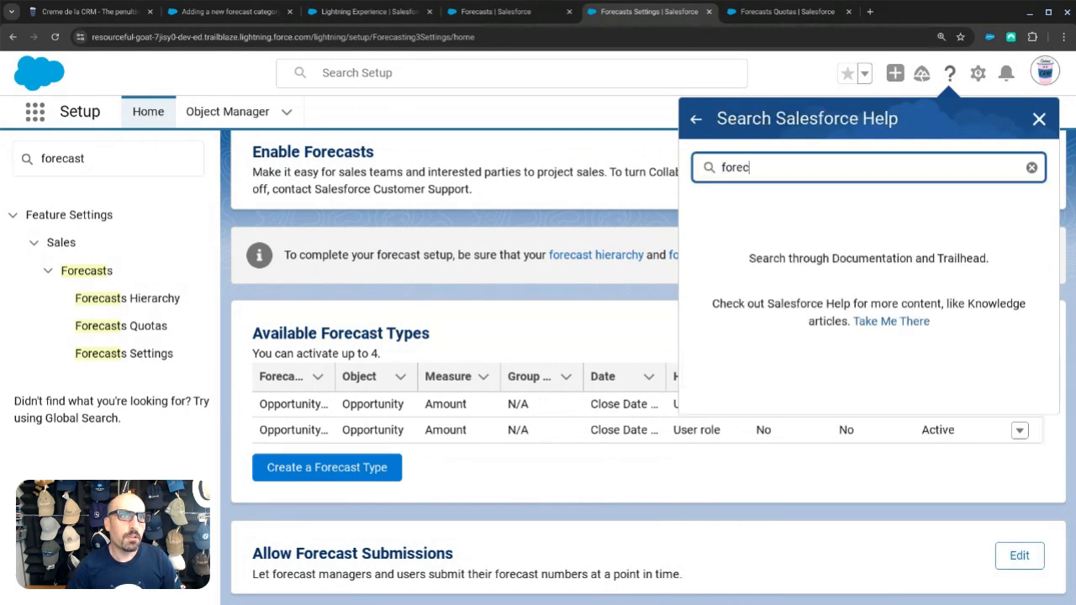
{"action": "type", "text": "ast category"}
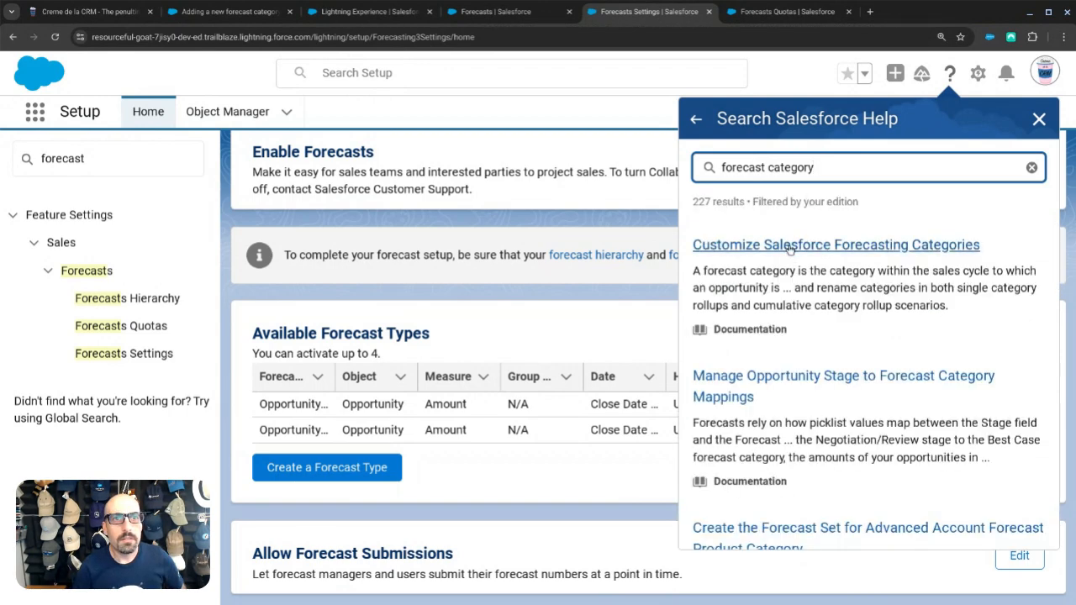
Step: Open the Customize Salesforce Forecasting Categories article and read how to rename categories in single category rollups
{"action": "left_click", "coordinate": [792, 243]}
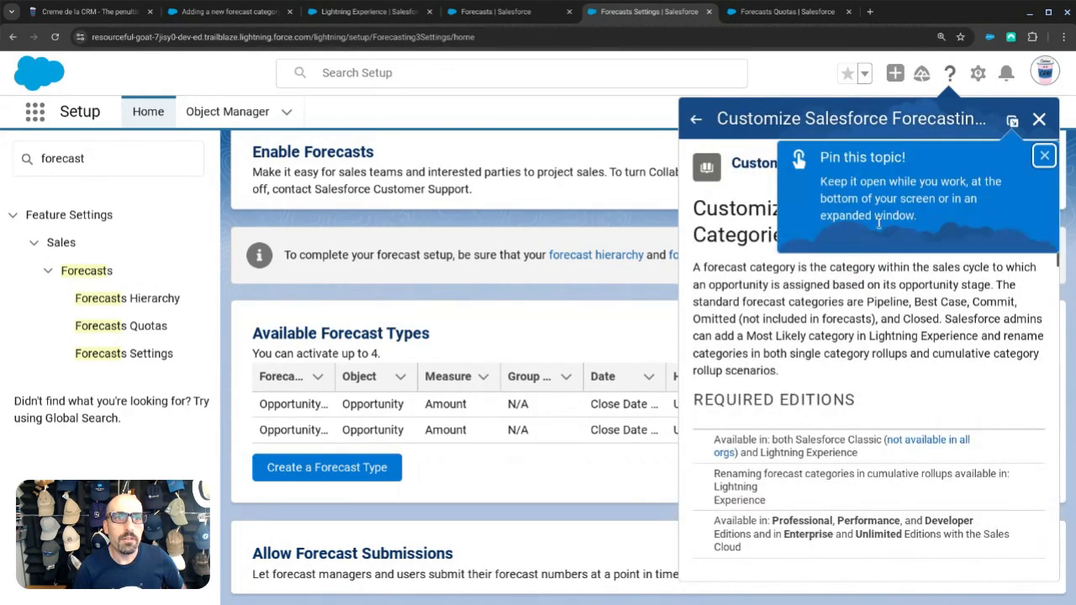
{"action": "scroll", "coordinate": [806, 386], "scroll_direction": "down", "scroll_amount": 1}
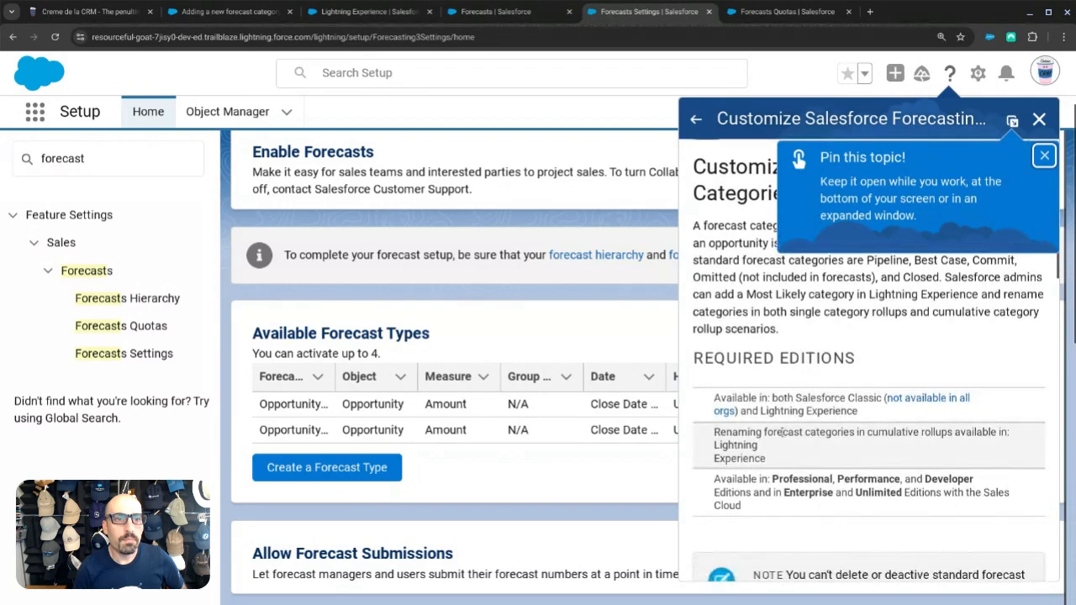
{"action": "scroll", "coordinate": [806, 454], "scroll_direction": "down", "scroll_amount": 4}
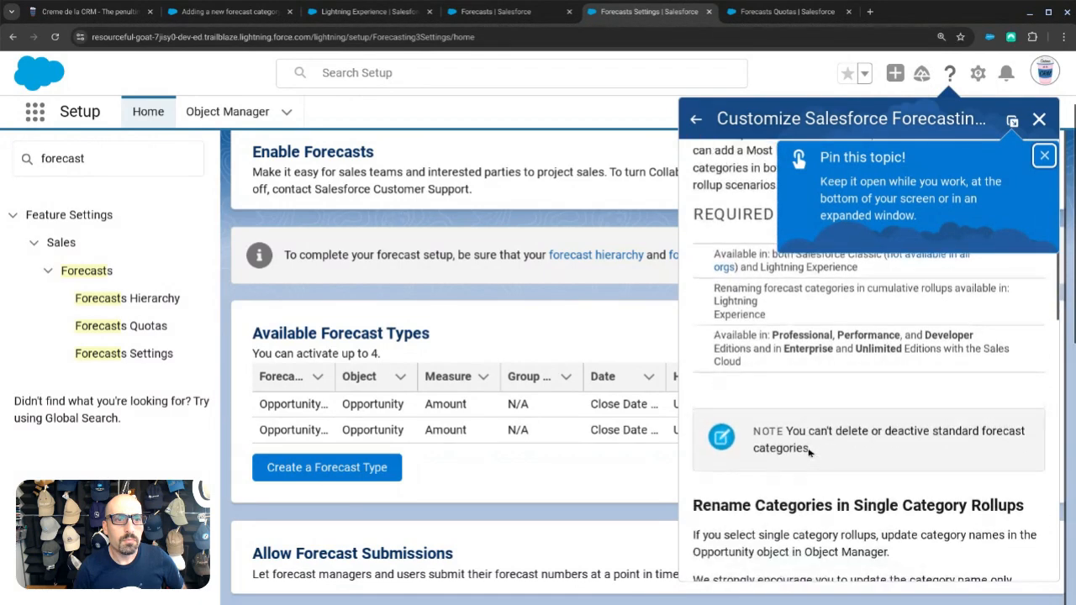
{"action": "scroll", "coordinate": [794, 454], "scroll_direction": "down", "scroll_amount": 3}
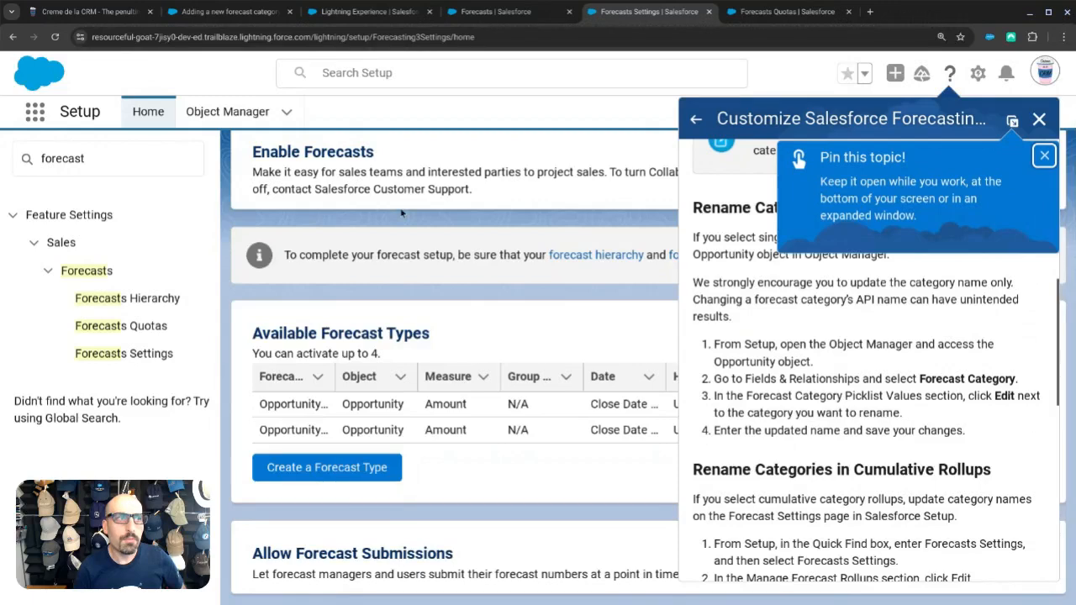
Step: Find the Opportunity object in Object Manager and open its details
{"action": "left_click", "coordinate": [231, 113]}
{"action": "left_click", "coordinate": [790, 169]}
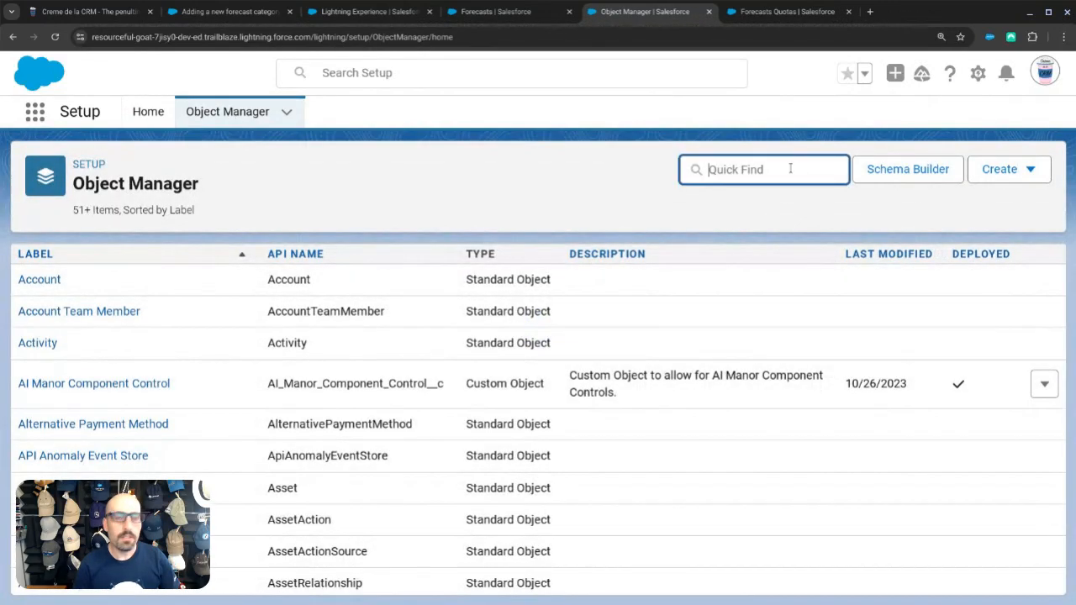
{"action": "type", "text": "Opp"}
{"action": "left_click", "coordinate": [53, 281]}
{"action": "scroll", "coordinate": [139, 306], "scroll_direction": "down", "scroll_amount": 3}
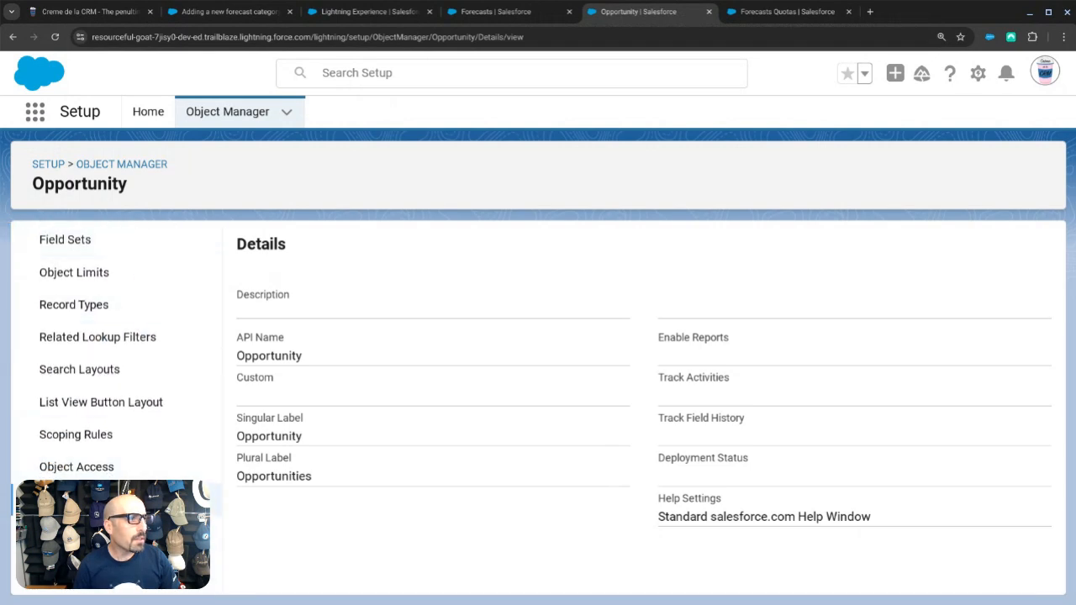
{"action": "scroll", "coordinate": [93, 471], "scroll_direction": "up", "scroll_amount": 3}
{"action": "scroll", "coordinate": [75, 471], "scroll_direction": "up", "scroll_amount": 2}
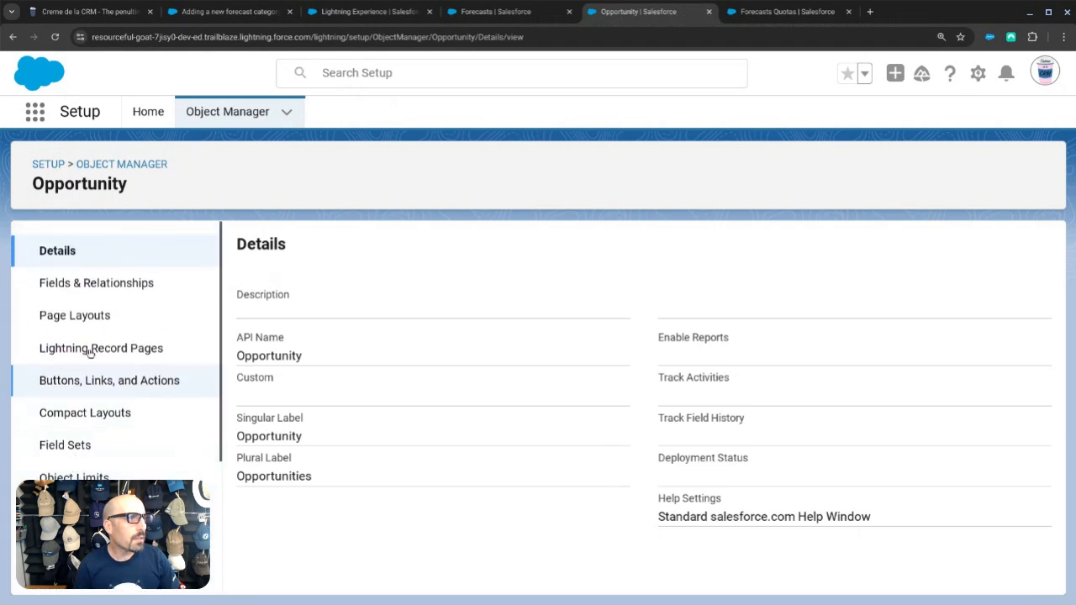
Step: Find the Forecast Category field among the Opportunity fields and open it to view its picklist values
{"action": "left_click", "coordinate": [94, 286]}
{"action": "left_click", "coordinate": [574, 250]}
{"action": "type", "text": "fore"}
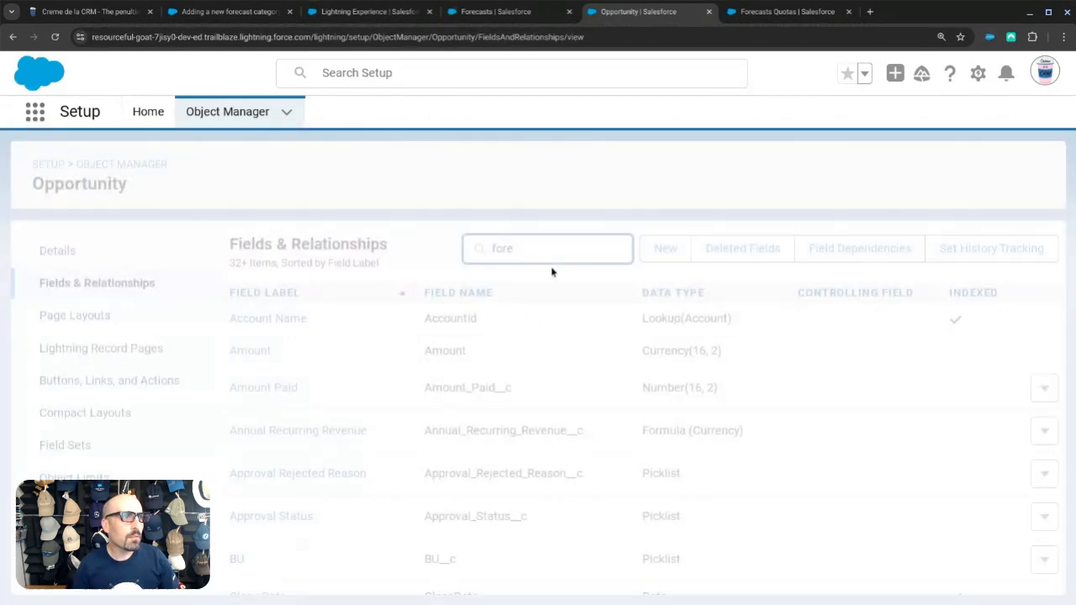
{"action": "left_click", "coordinate": [310, 321]}
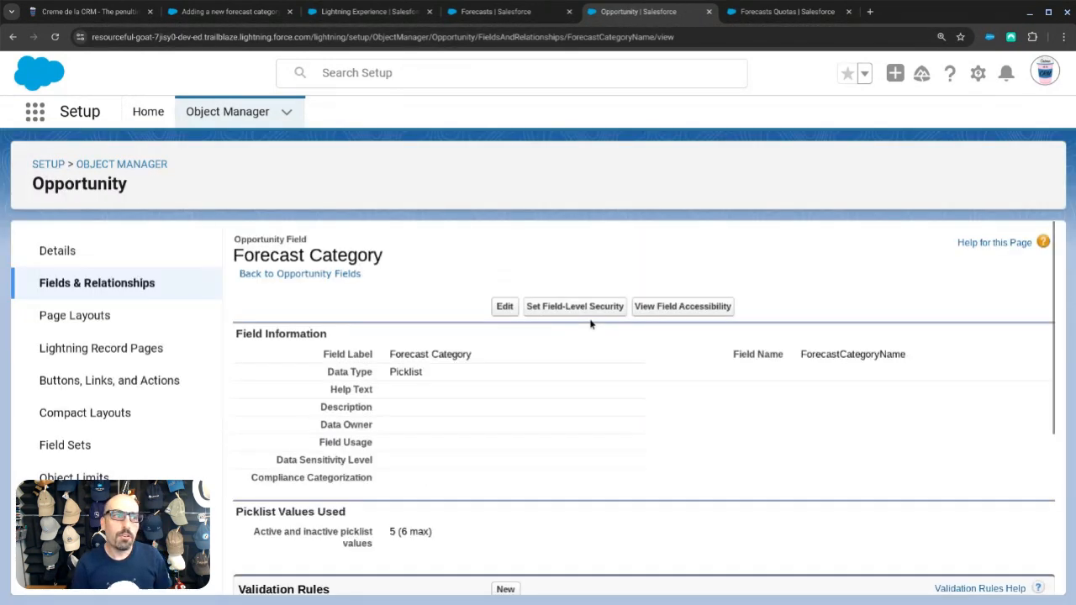
{"action": "scroll", "coordinate": [511, 379], "scroll_direction": "down", "scroll_amount": 3}
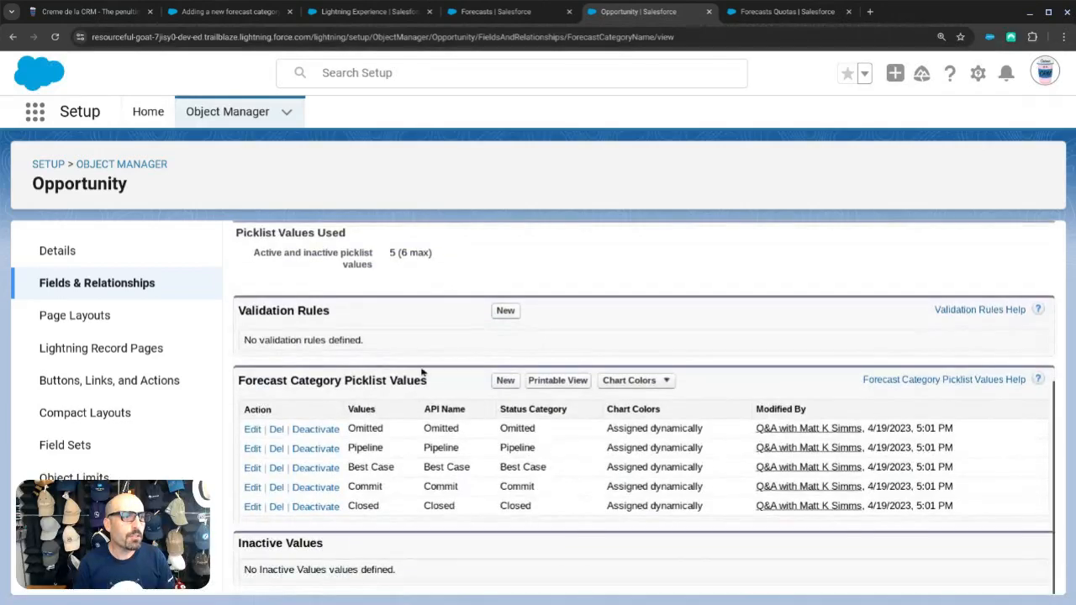
Step: Start a new Forecast Category picklist value and check the requested category name in the community question
{"action": "left_click", "coordinate": [504, 381]}
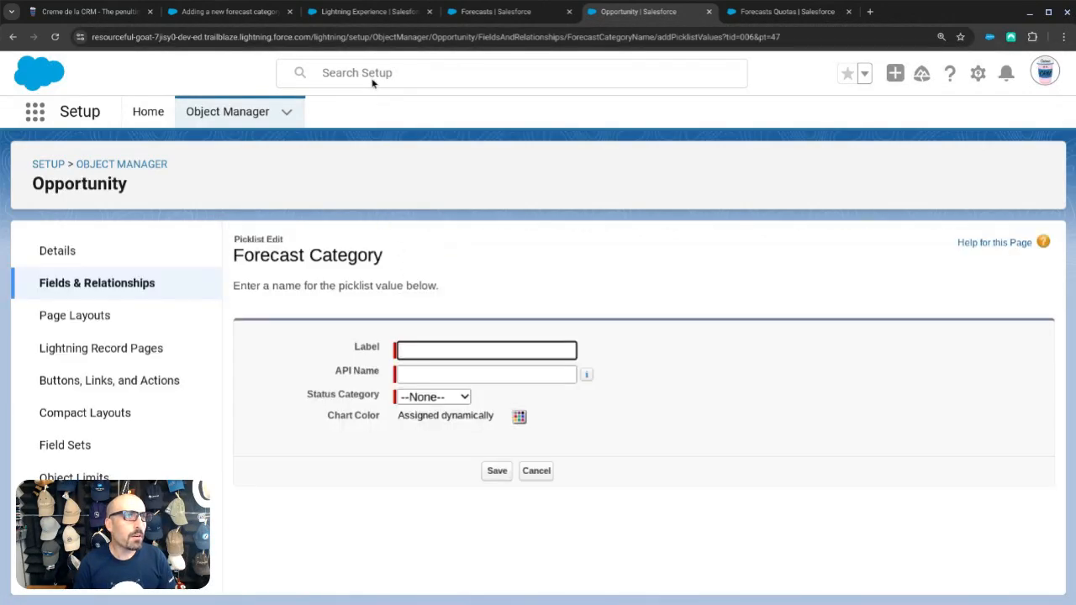
{"action": "left_click", "coordinate": [227, 11]}
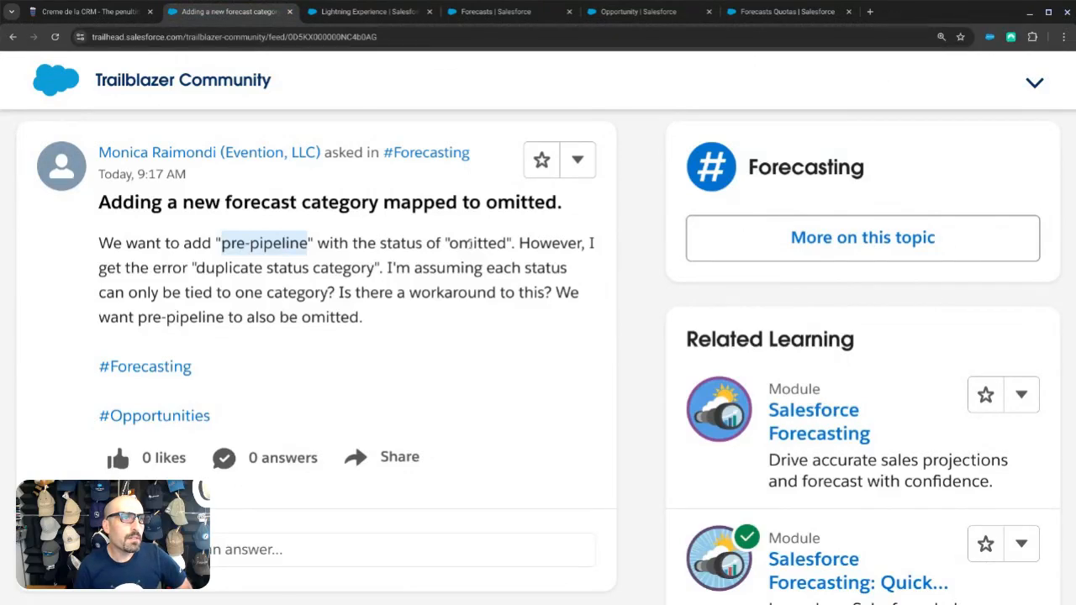
{"action": "left_click_drag", "start_coordinate": [316, 243], "coordinate": [221, 242]}
{"action": "left_click", "coordinate": [761, 12]}
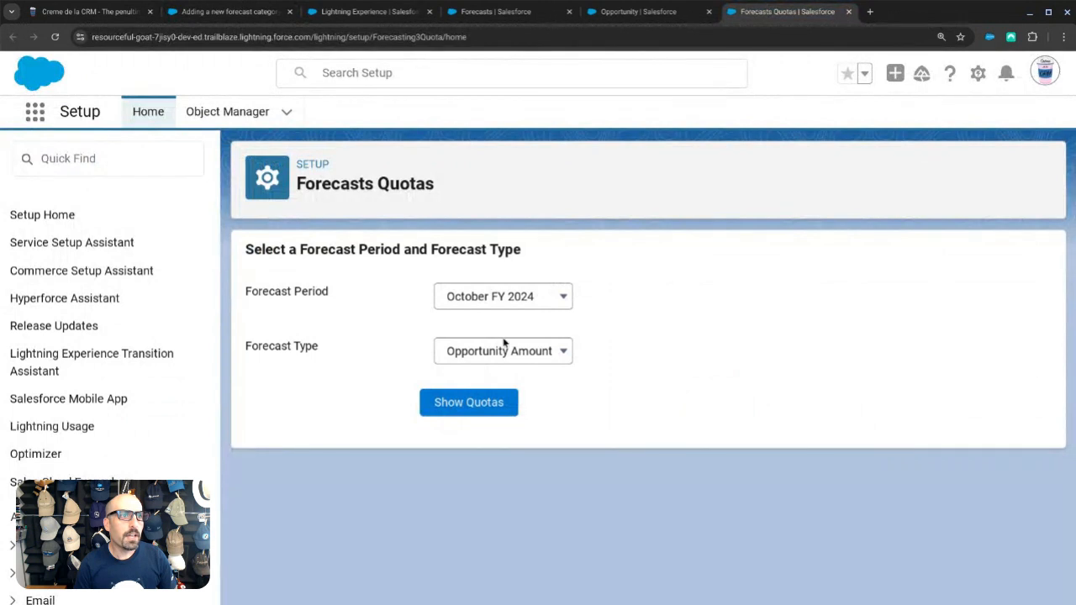
{"action": "left_click", "coordinate": [607, 9]}
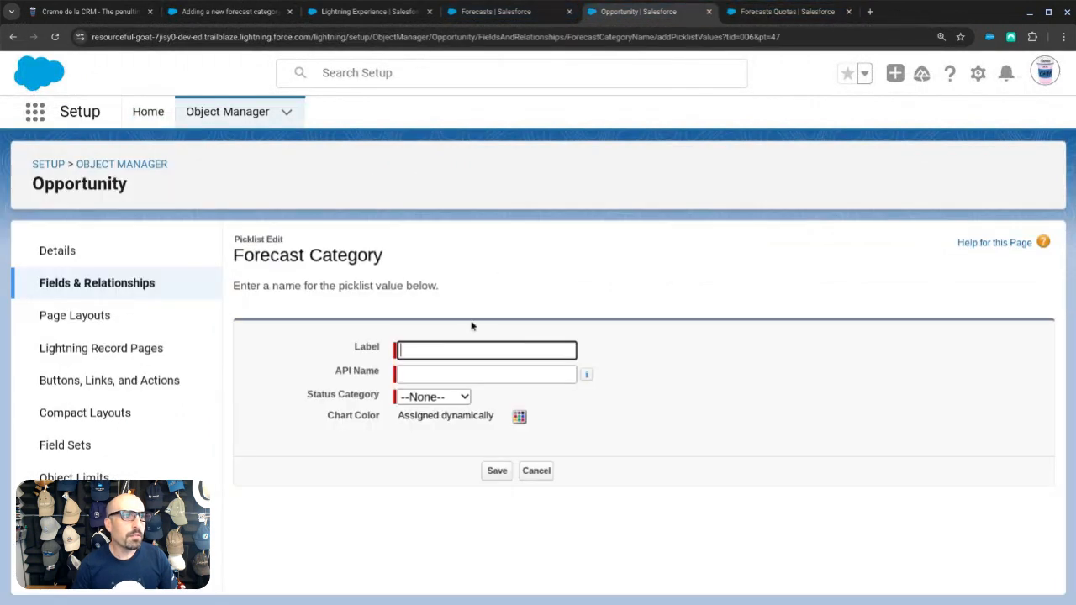
Step: Try to save a Forecast Category value labelled Pre-Pipeline, with API name PrePipeline and status category Omitted
{"action": "type", "text": "Pre-Pipeline"}
{"action": "key", "text": "Tab"}
{"action": "key", "text": "Tab"}
{"action": "left_click", "coordinate": [427, 396]}
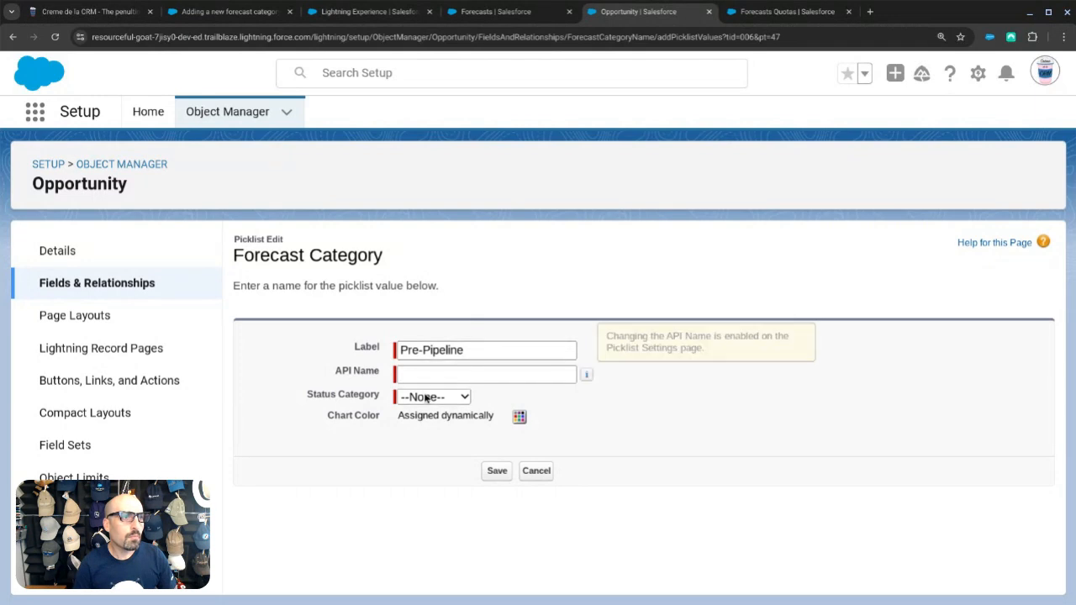
{"action": "left_click", "coordinate": [433, 431]}
{"action": "triple_click", "coordinate": [416, 350]}
{"action": "key", "text": "ctrl+c"}
{"action": "left_click", "coordinate": [423, 374]}
{"action": "key", "text": "ctrl+v"}
{"action": "key", "text": "Return"}
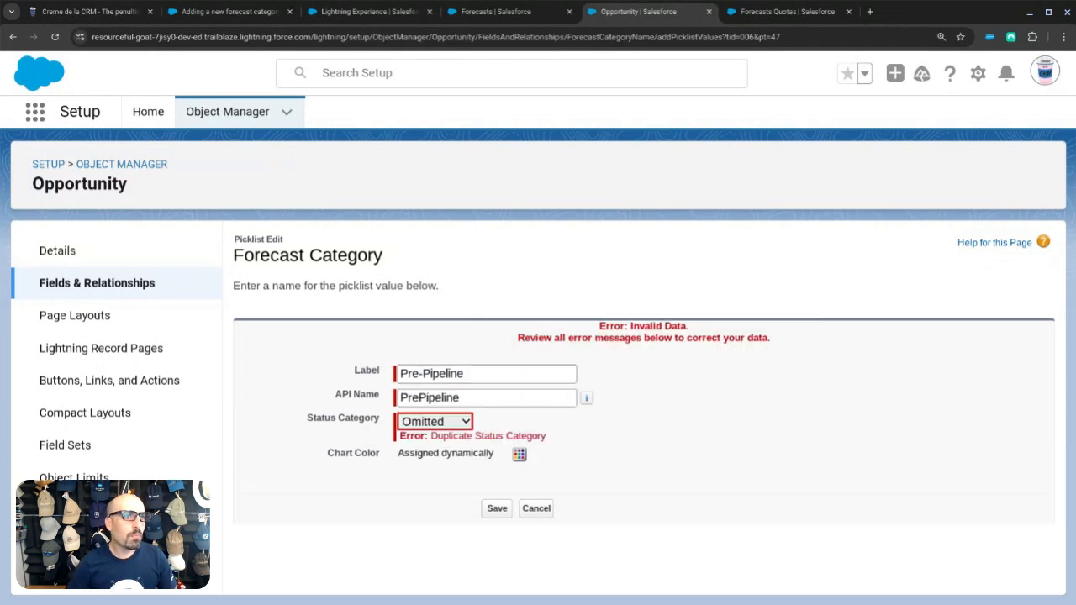
Step: Correct the new value's API name to Pre_Pipeline and cancel adding the value
{"action": "left_click", "coordinate": [415, 398]}
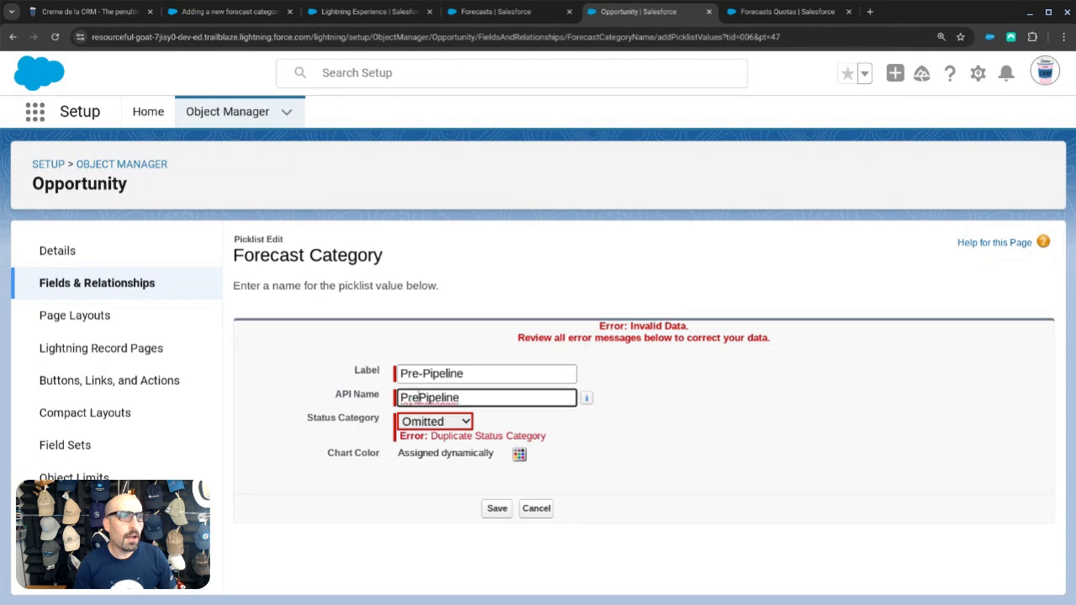
{"action": "type", "text": "_"}
{"action": "left_click", "coordinate": [613, 435]}
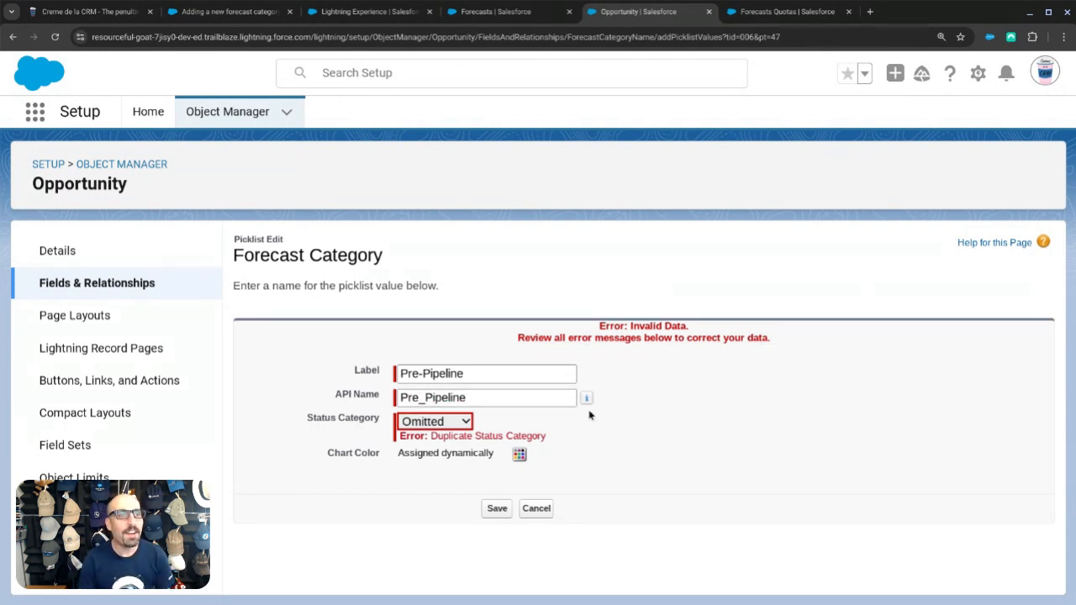
{"action": "mouse_move", "coordinate": [587, 403]}
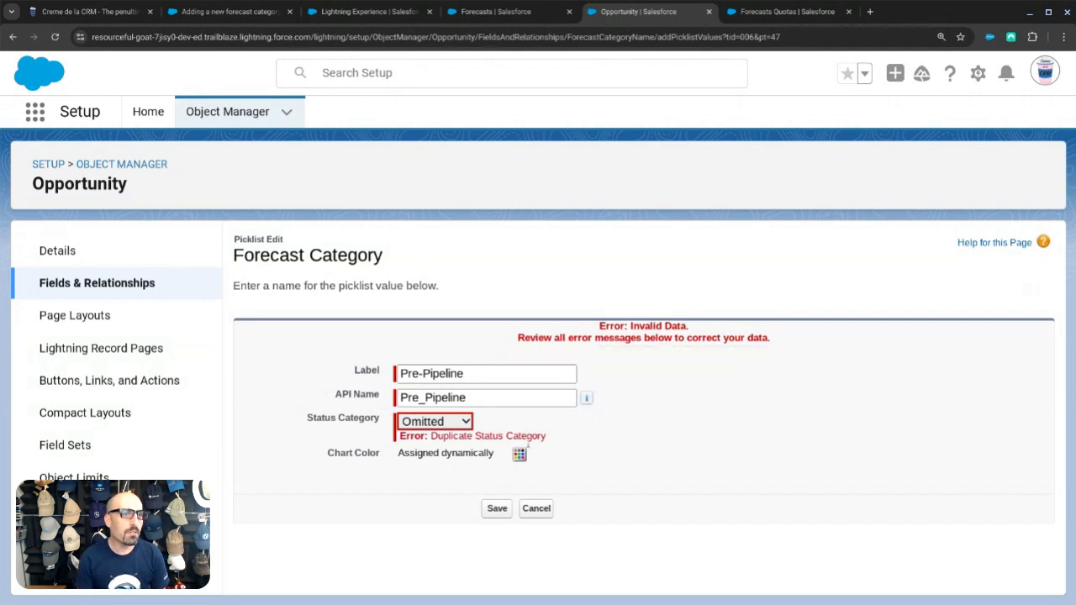
{"action": "left_click", "coordinate": [538, 511]}
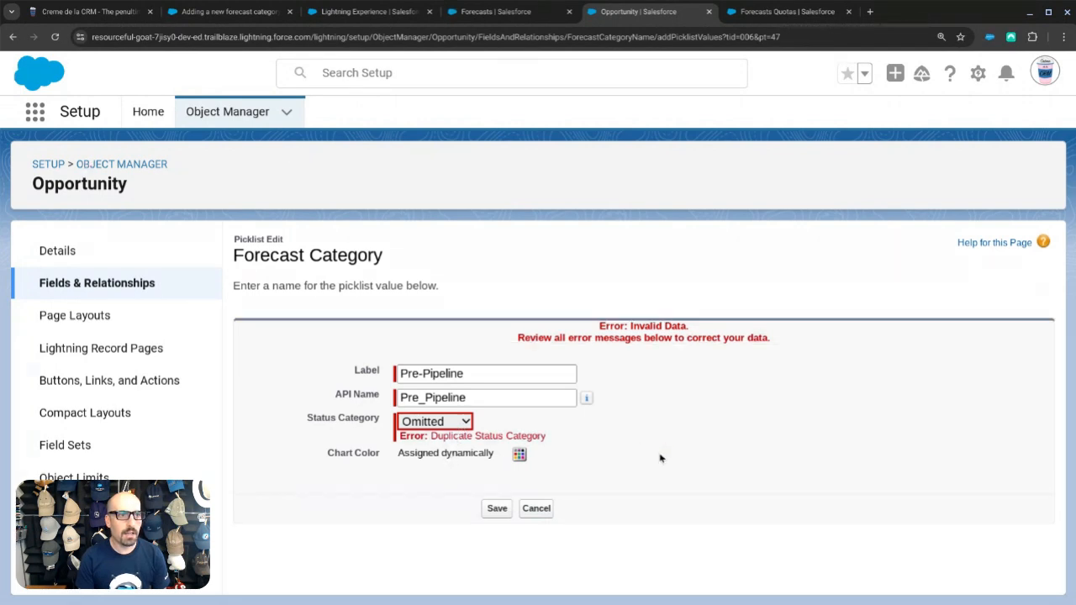
{"action": "left_click", "coordinate": [536, 510]}
Step: Examine how the Omitted value maps to its status category in the Forecast Category picklist values
{"action": "scroll", "coordinate": [475, 355], "scroll_direction": "down", "scroll_amount": 3}
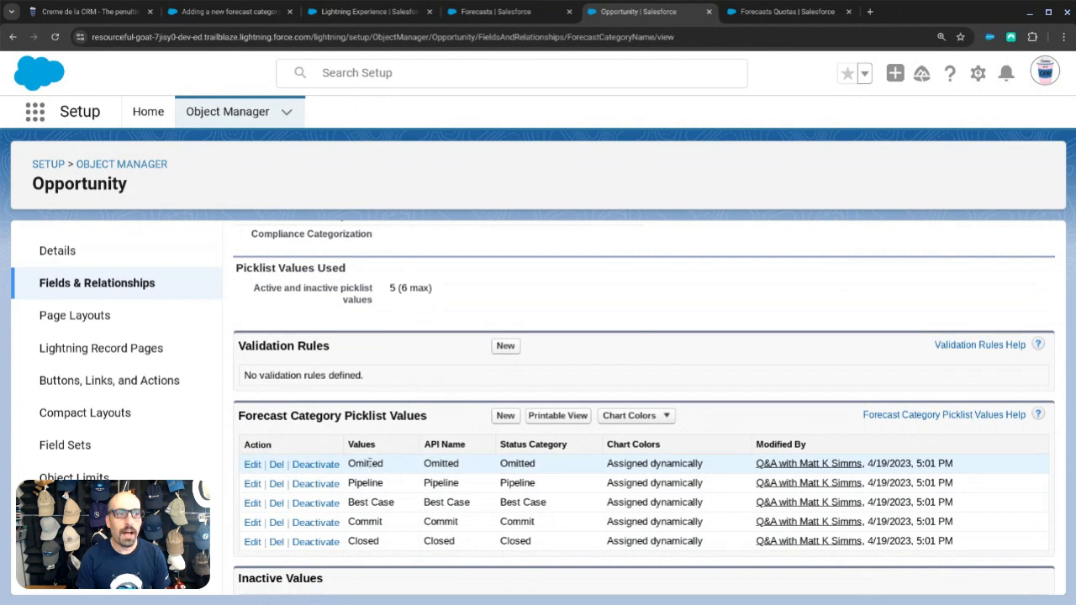
{"action": "left_click_drag", "start_coordinate": [384, 465], "coordinate": [346, 467]}
{"action": "left_click_drag", "start_coordinate": [536, 464], "coordinate": [501, 454]}
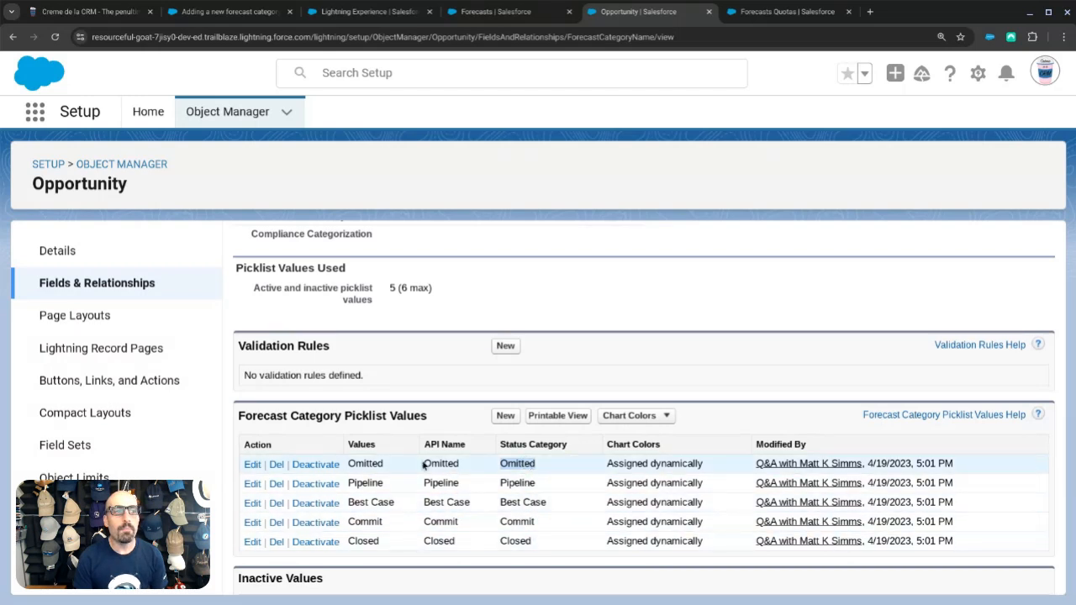
{"action": "left_click_drag", "start_coordinate": [385, 463], "coordinate": [351, 464]}
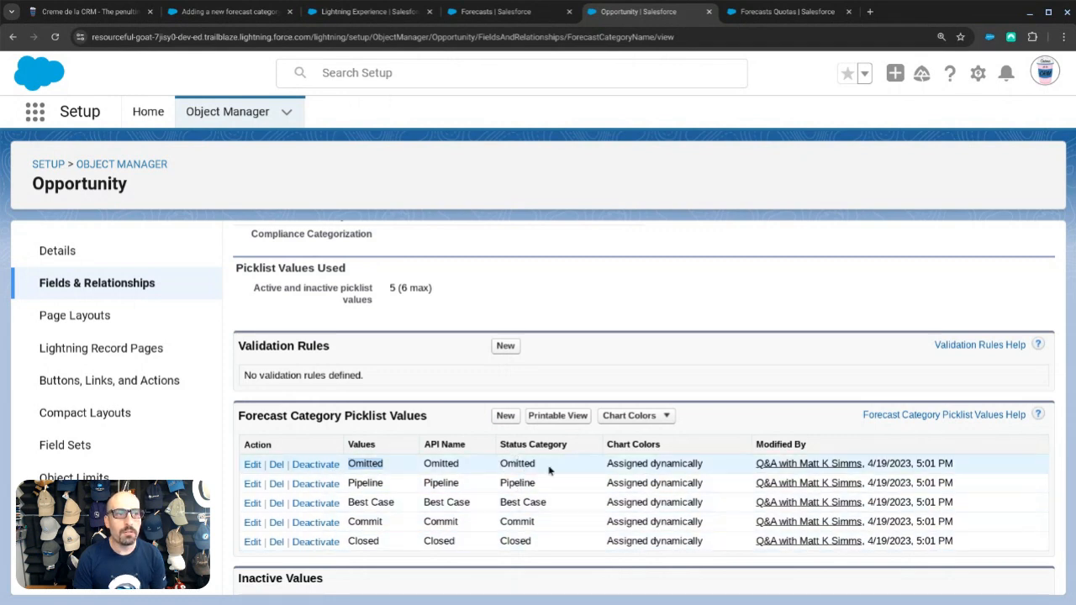
Step: Try to add a Forecast Category value with label and API name Won and status category Closed, and cancel the entry
{"action": "left_click", "coordinate": [505, 415]}
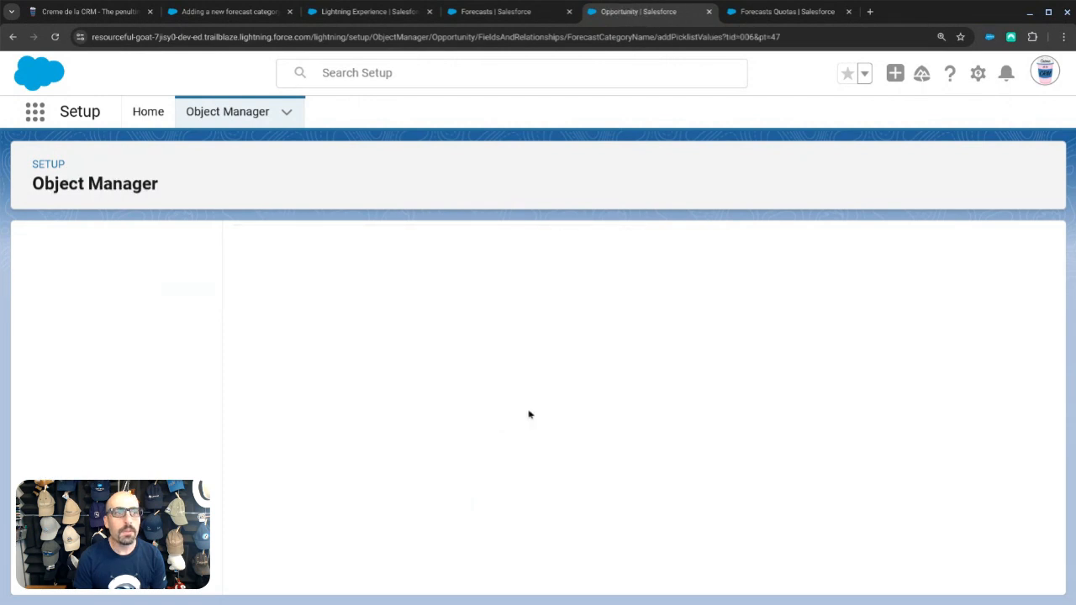
{"action": "left_click", "coordinate": [432, 398]}
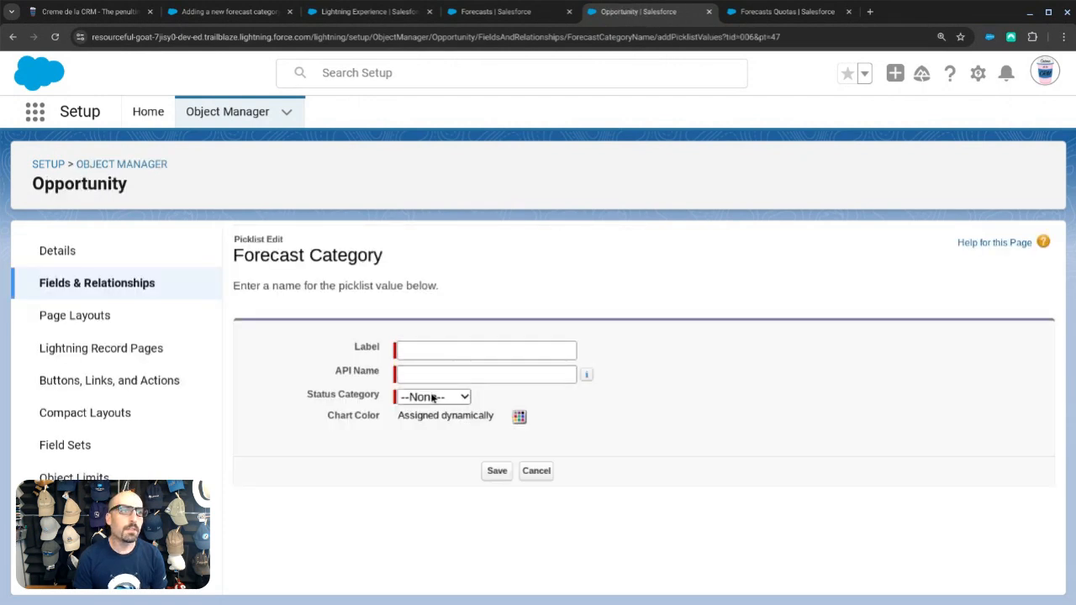
{"action": "left_click", "coordinate": [425, 526]}
{"action": "left_click", "coordinate": [444, 347]}
{"action": "type", "text": "Won"}
{"action": "key", "text": "Tab"}
{"action": "key", "text": "Tab"}
{"action": "left_click", "coordinate": [680, 429]}
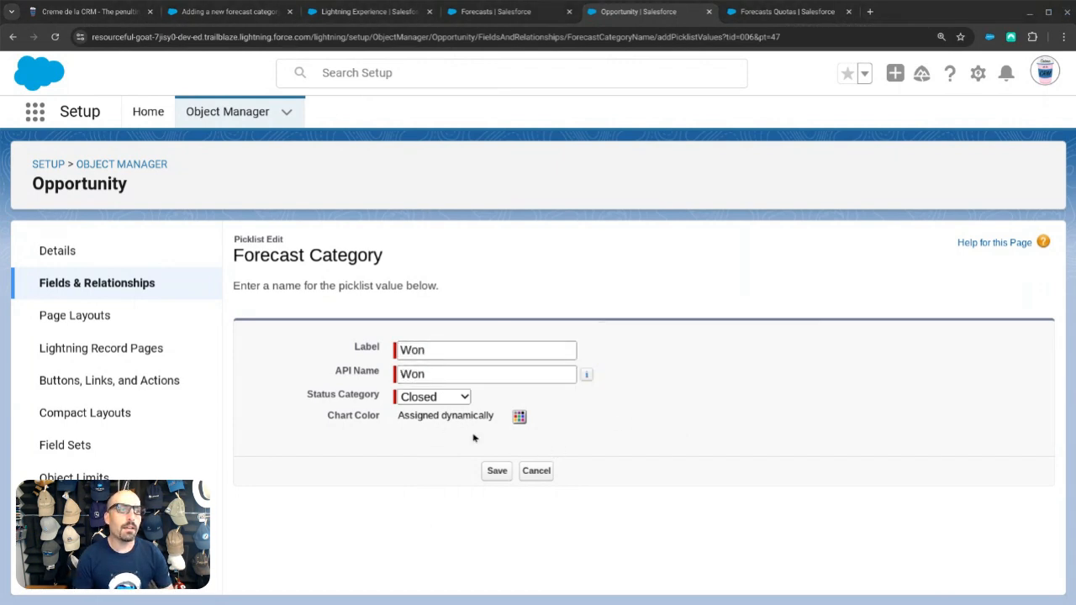
{"action": "left_click", "coordinate": [497, 471]}
{"action": "left_click", "coordinate": [536, 508]}
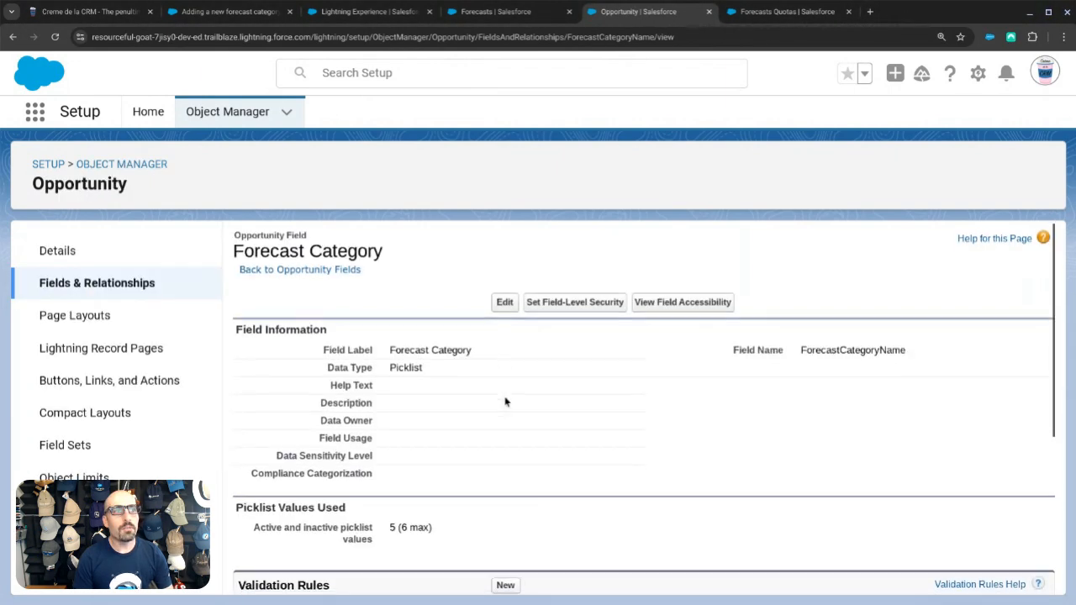
Step: Review the Forecast Category picklist values, open their help article and return to the field page
{"action": "scroll", "coordinate": [505, 401], "scroll_direction": "down", "scroll_amount": 2}
{"action": "scroll", "coordinate": [608, 404], "scroll_direction": "down", "scroll_amount": 1}
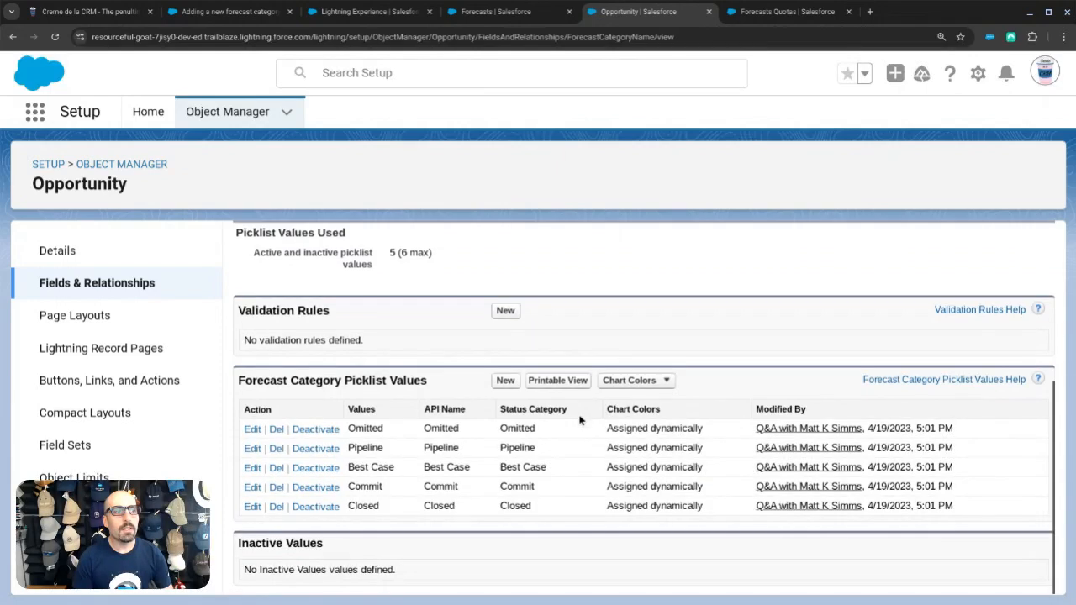
{"action": "left_click", "coordinate": [1015, 380]}
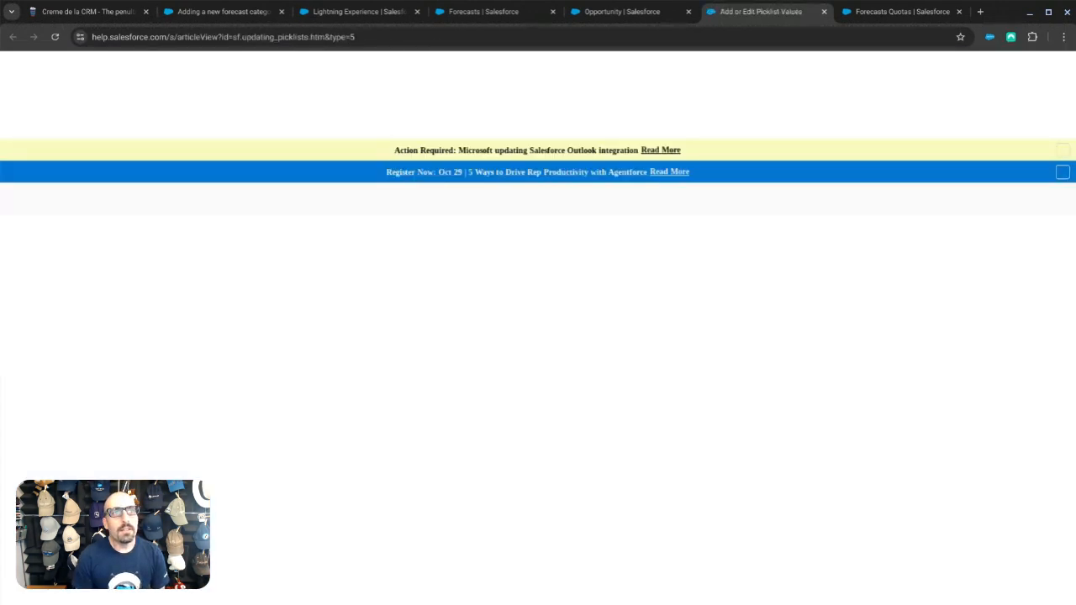
{"action": "left_click", "coordinate": [673, 18]}
{"action": "scroll", "coordinate": [401, 411], "scroll_direction": "up", "scroll_amount": 1}
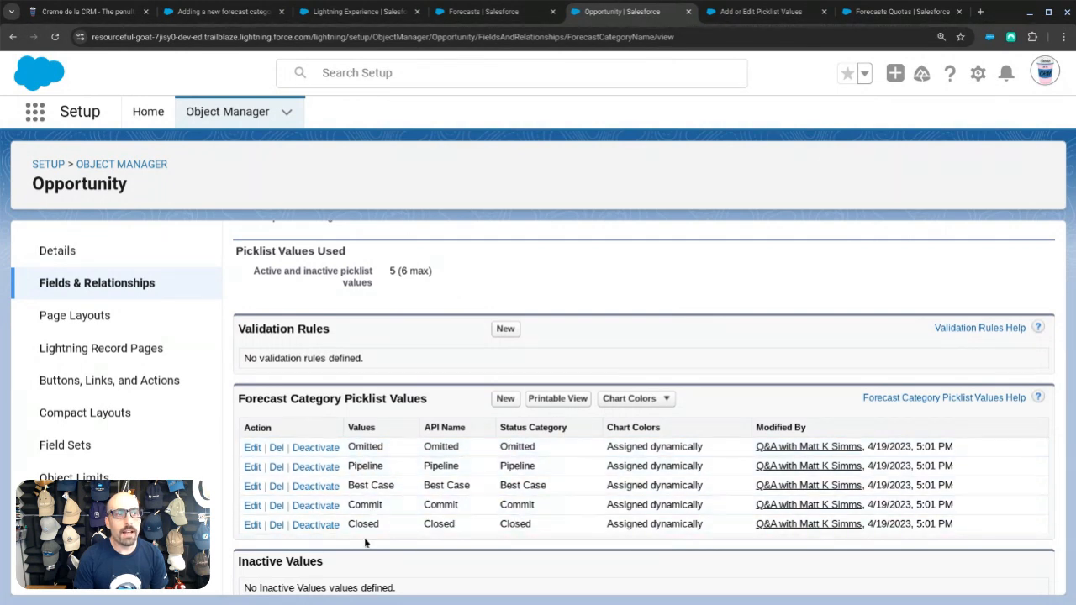
Step: Change the Omitted forecast category's label to Pre-Pipeline, checking the spelling in the community question, and save it
{"action": "left_click", "coordinate": [249, 448]}
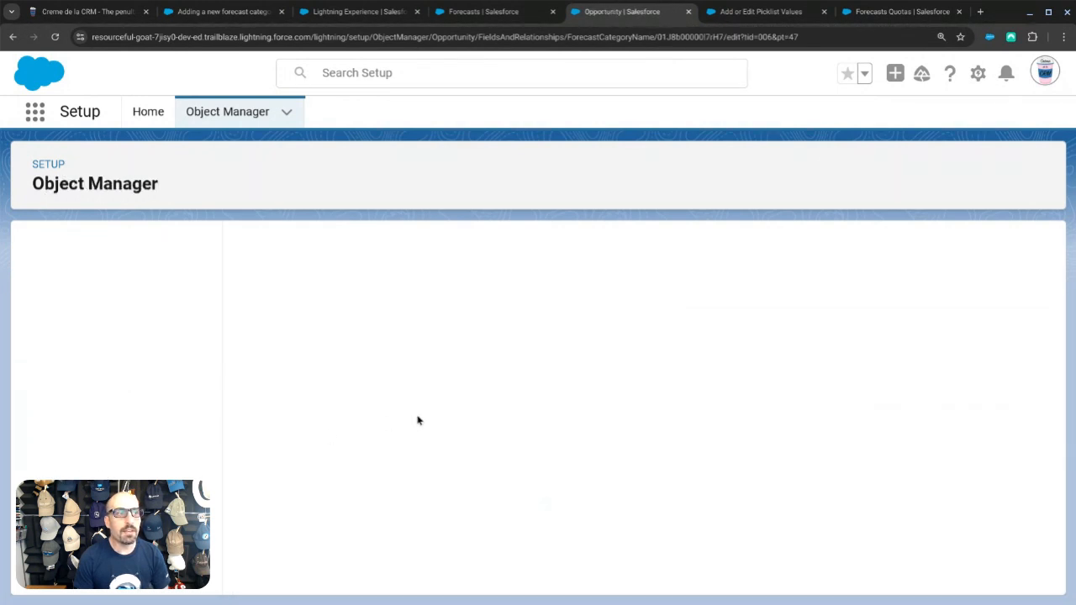
{"action": "type", "text": "Pre-"}
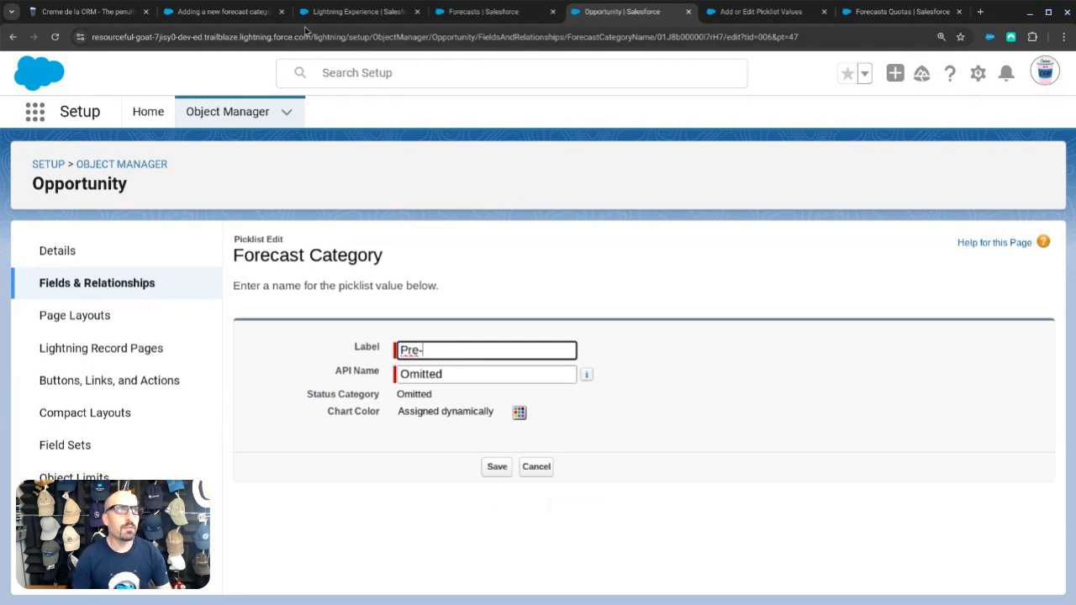
{"action": "left_click", "coordinate": [223, 12]}
{"action": "left_click", "coordinate": [622, 12]}
{"action": "type", "text": "-"}
{"action": "type", "text": "Pe"}
{"action": "type", "text": "peline"}
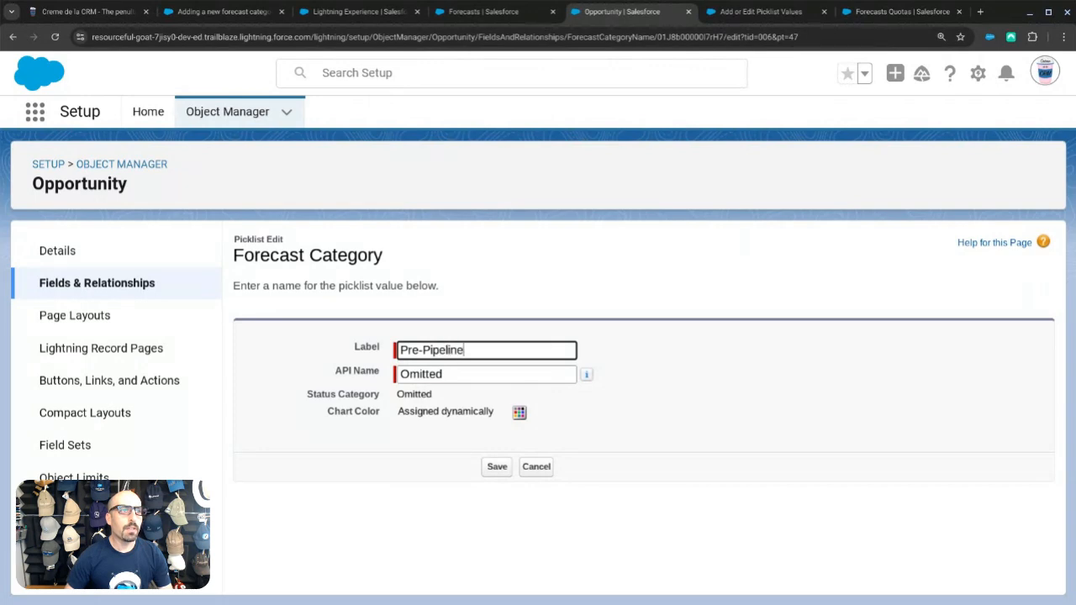
{"action": "left_click", "coordinate": [499, 463]}
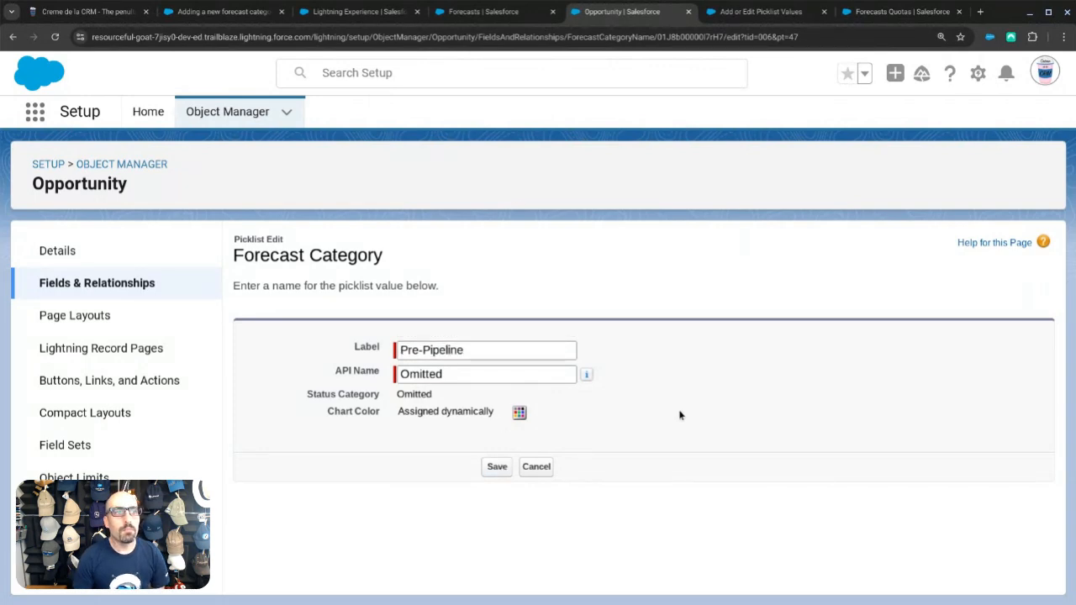
Step: Try to deactivate the Pre-Pipeline value in the Forecast Category picklist and return to the field page
{"action": "scroll", "coordinate": [537, 353], "scroll_direction": "down", "scroll_amount": 3}
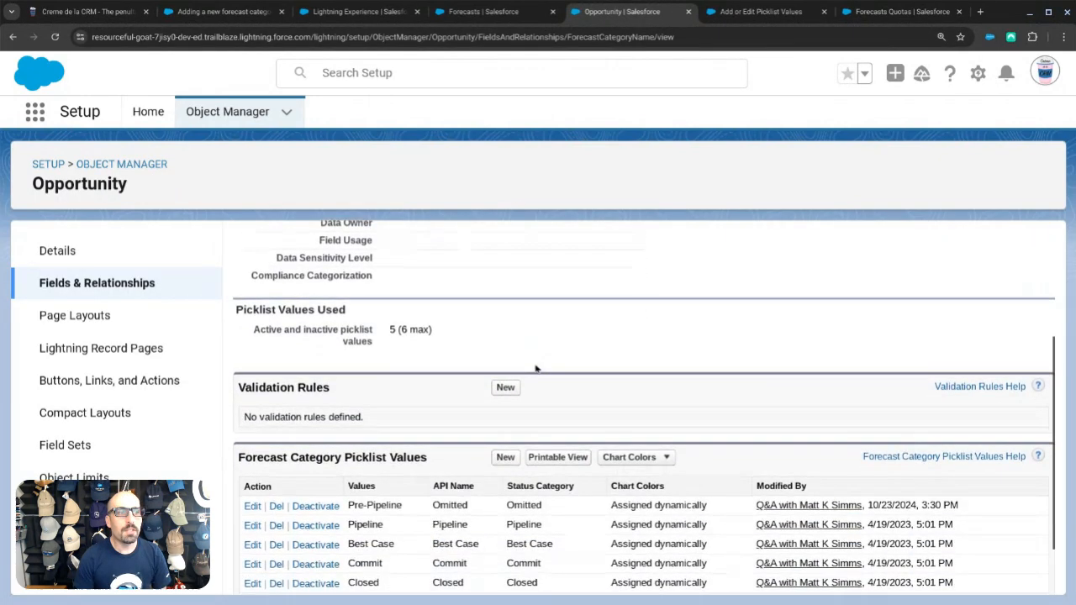
{"action": "scroll", "coordinate": [517, 404], "scroll_direction": "down", "scroll_amount": 1}
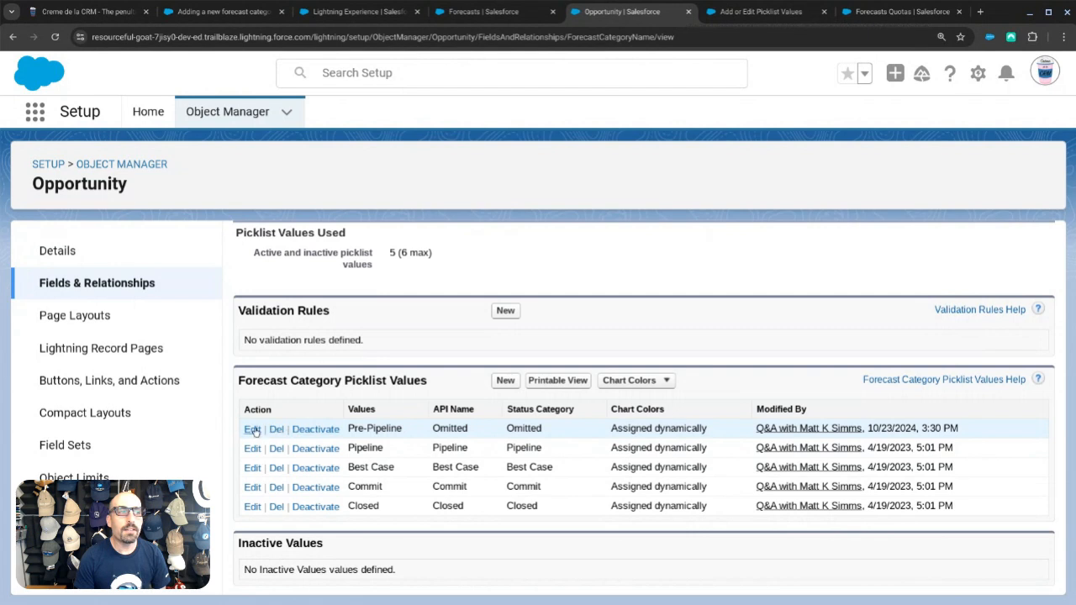
{"action": "left_click", "coordinate": [315, 428]}
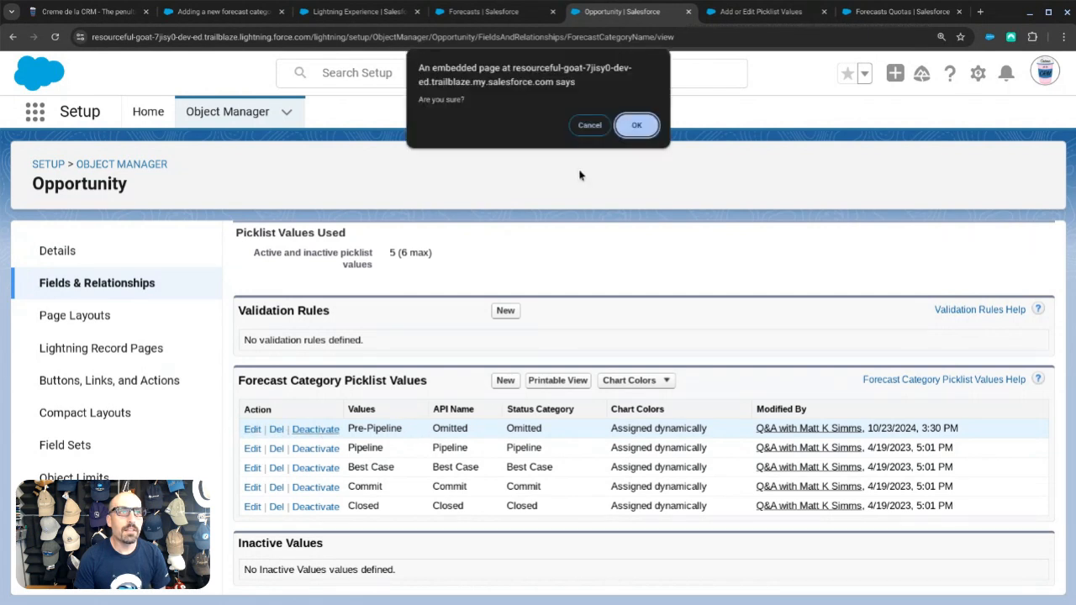
{"action": "left_click", "coordinate": [632, 136]}
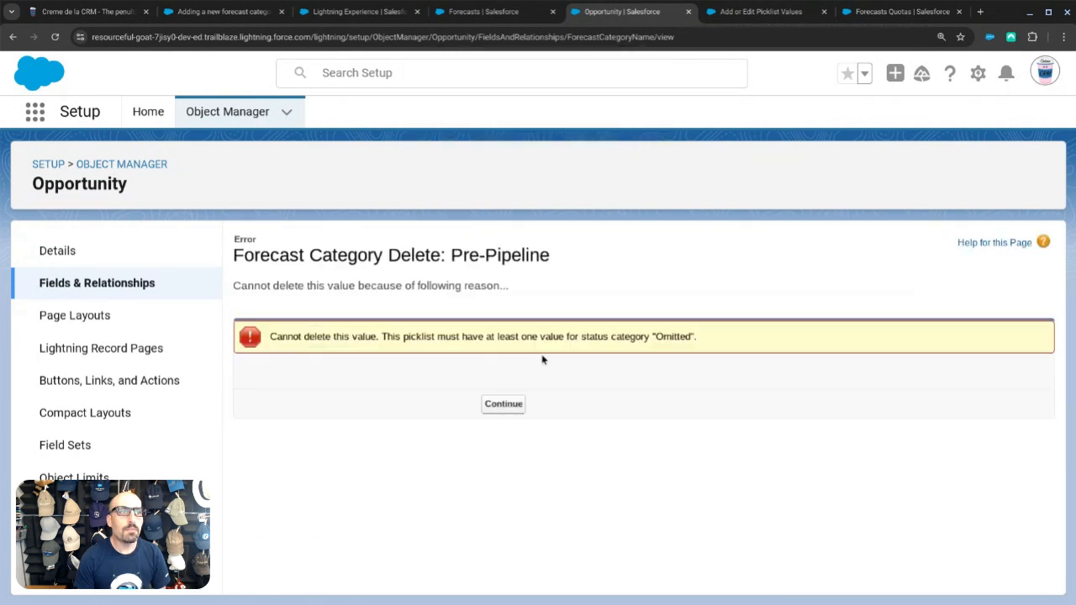
{"action": "left_click", "coordinate": [508, 404]}
Step: Change the Pre-Pipeline forecast category's label to Omitted and save it
{"action": "scroll", "coordinate": [361, 353], "scroll_direction": "down", "scroll_amount": 4}
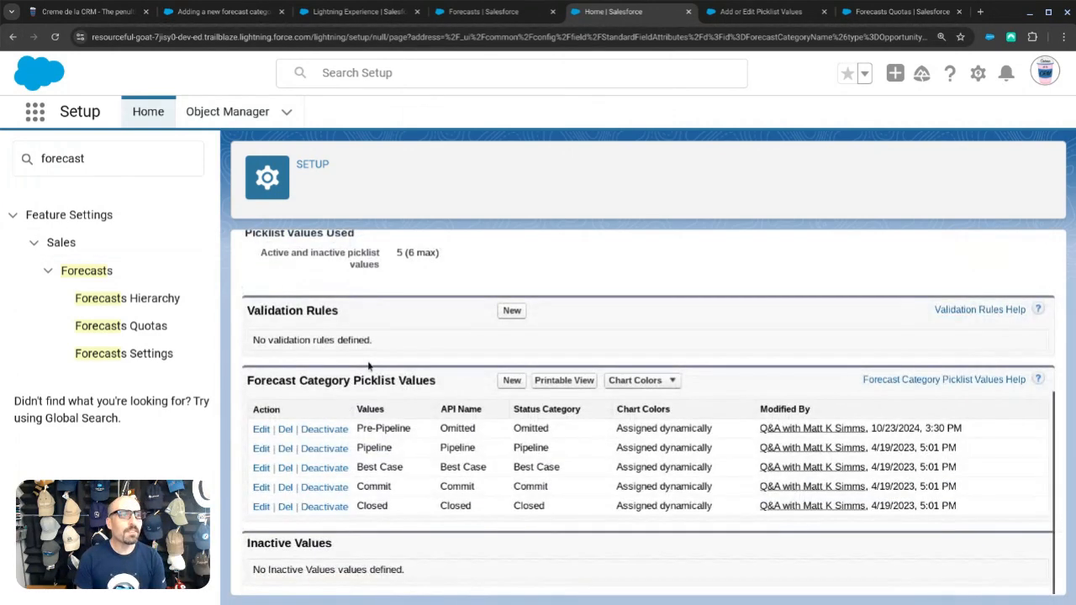
{"action": "left_click", "coordinate": [260, 429]}
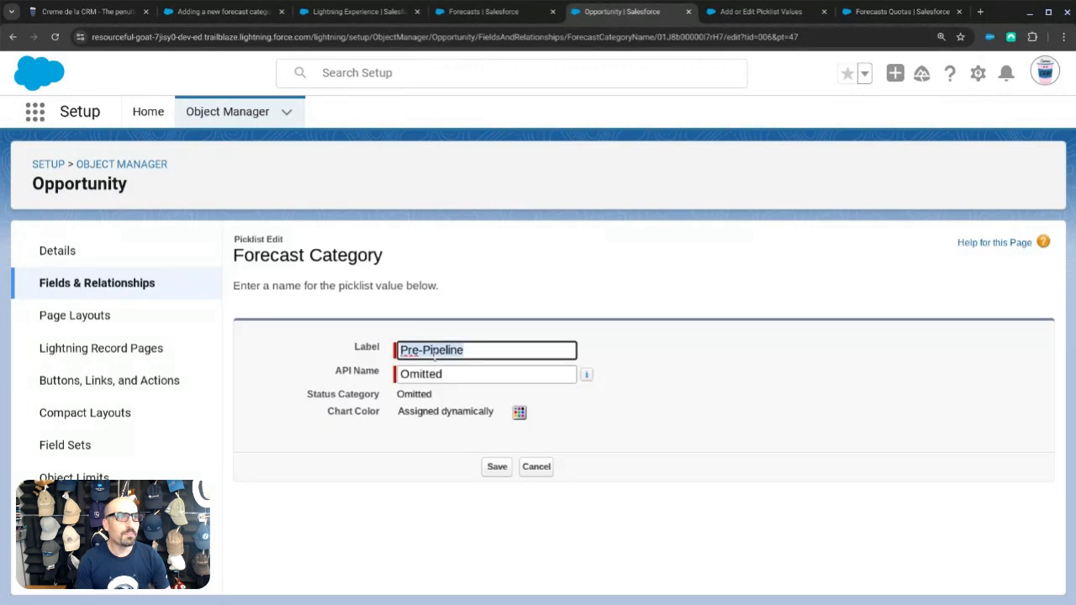
{"action": "type", "text": "Omitted"}
{"action": "left_click", "coordinate": [509, 469]}
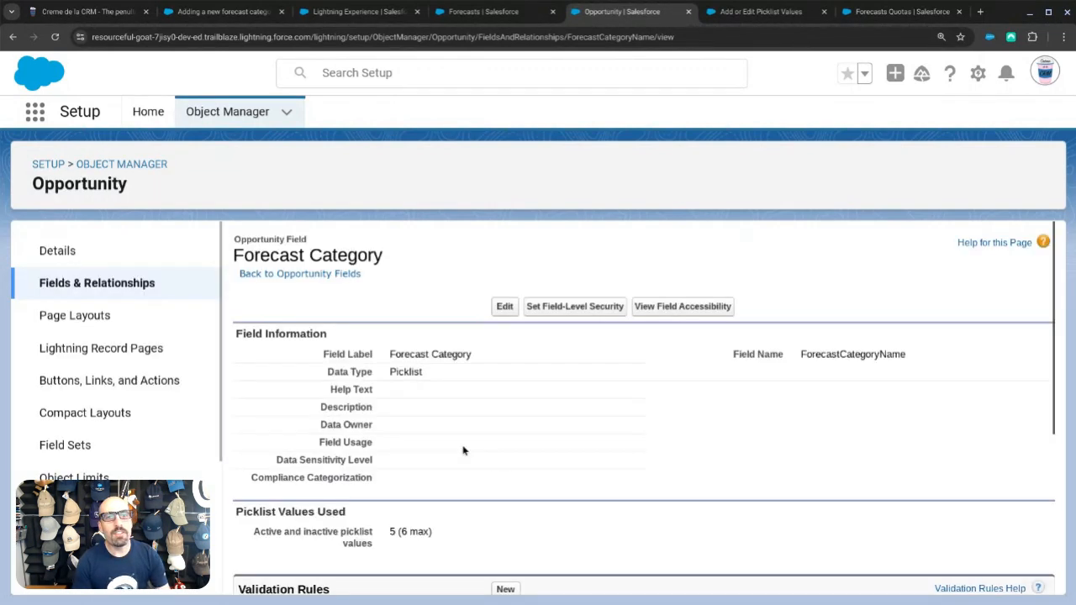
Step: Try to deactivate the Omitted value in the Forecast Category picklist and return to the field page
{"action": "scroll", "coordinate": [463, 448], "scroll_direction": "down", "scroll_amount": 3}
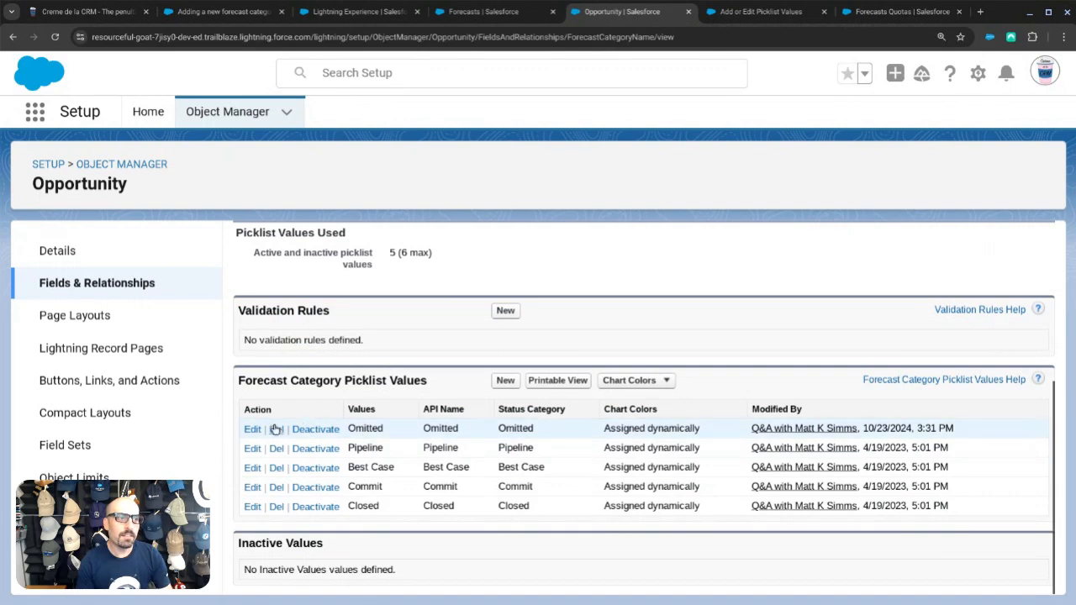
{"action": "left_click", "coordinate": [326, 430]}
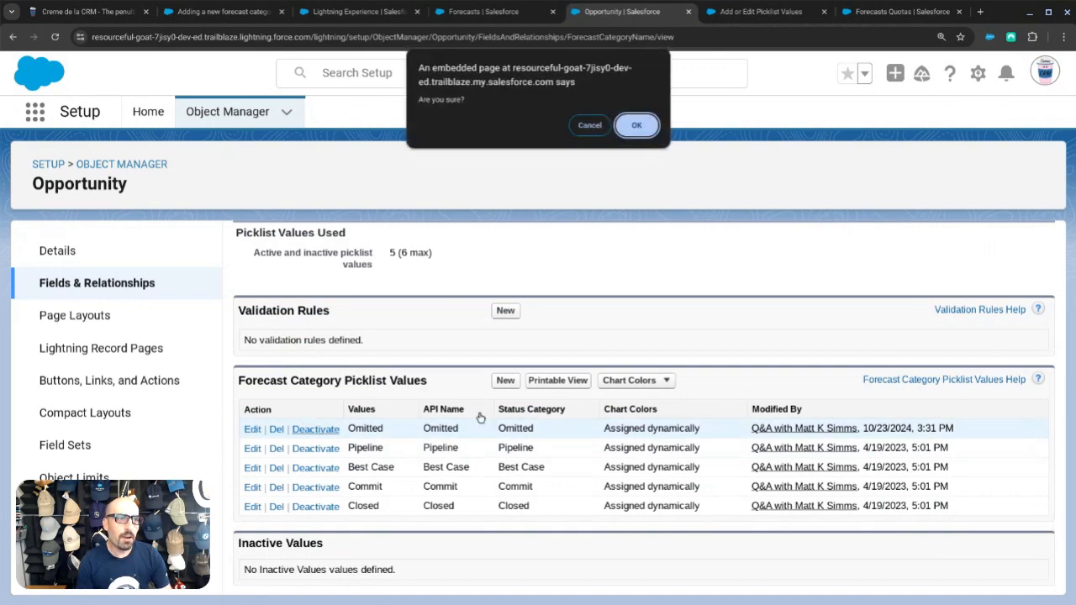
{"action": "left_click", "coordinate": [636, 125]}
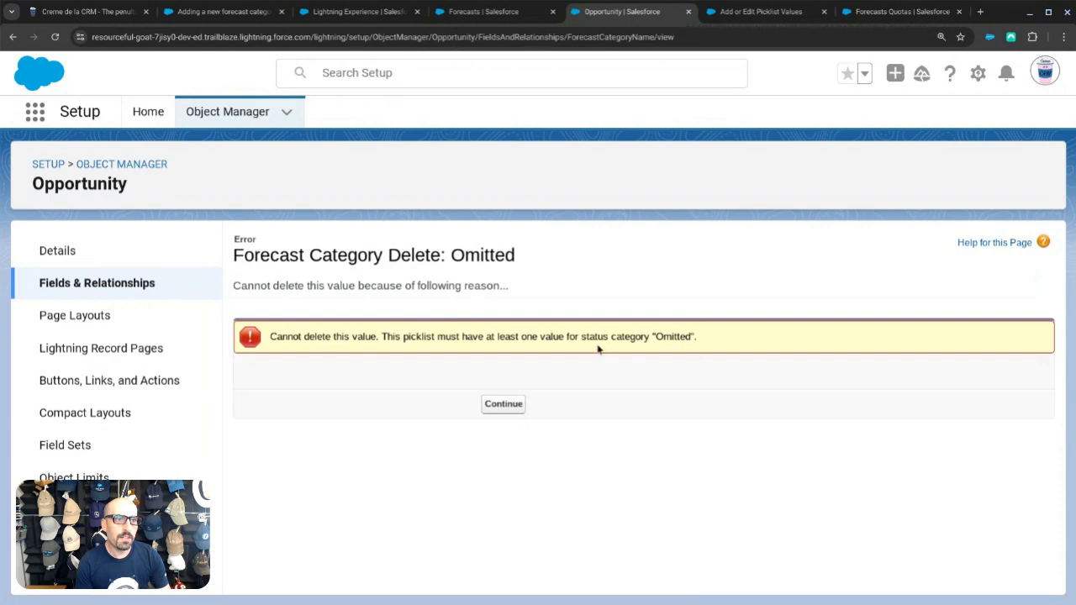
{"action": "left_click", "coordinate": [507, 404]}
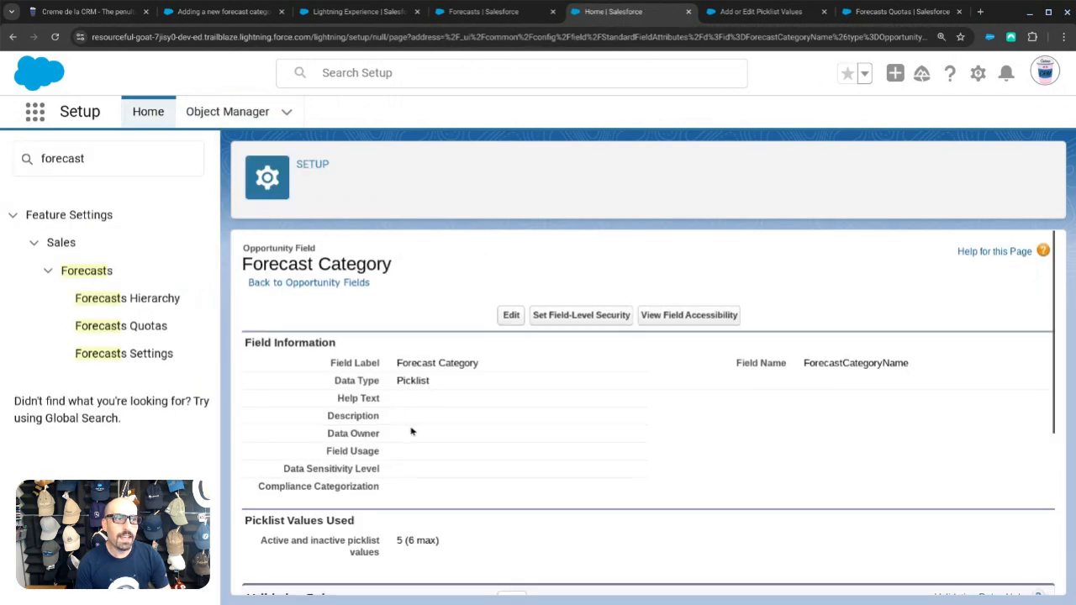
Step: Relabel the Omitted forecast category as Pre-Pipeline, keep Omitted as its API name, and save the value
{"action": "scroll", "coordinate": [411, 431], "scroll_direction": "down", "scroll_amount": 3}
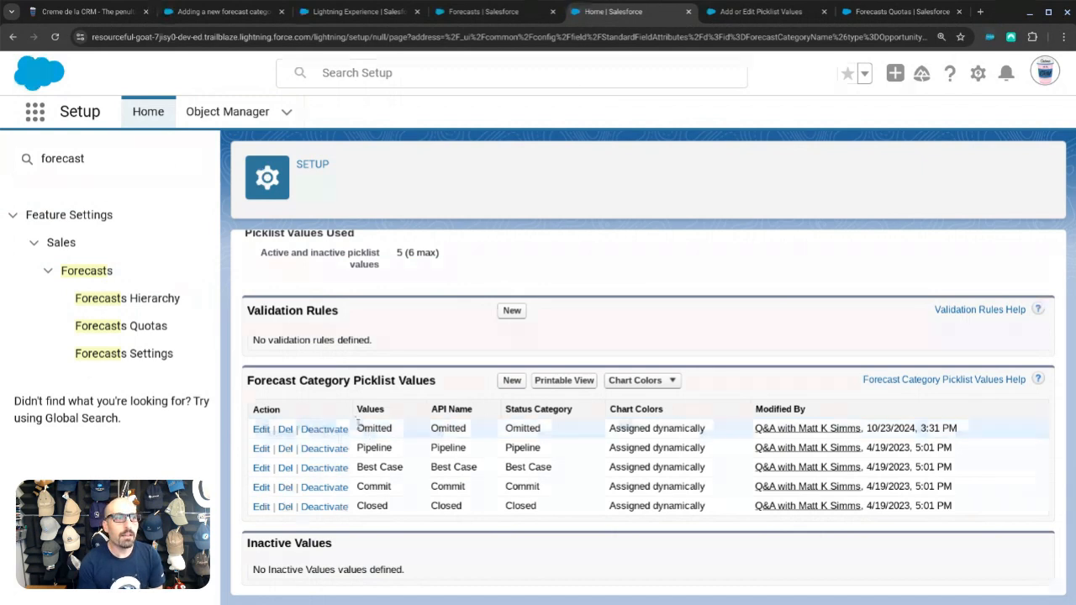
{"action": "left_click", "coordinate": [260, 429]}
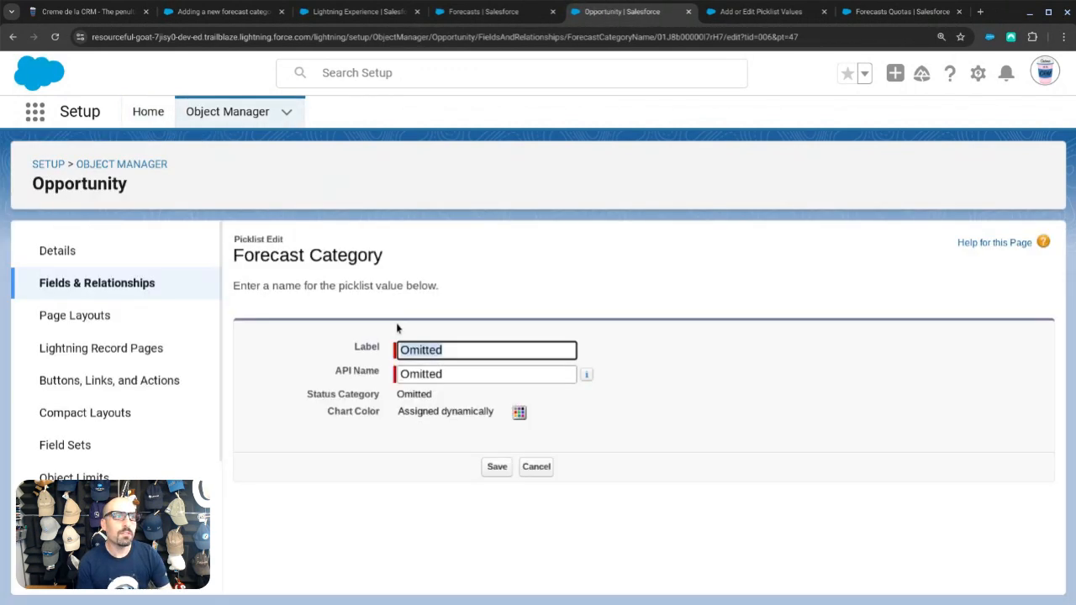
{"action": "type", "text": "Pre"}
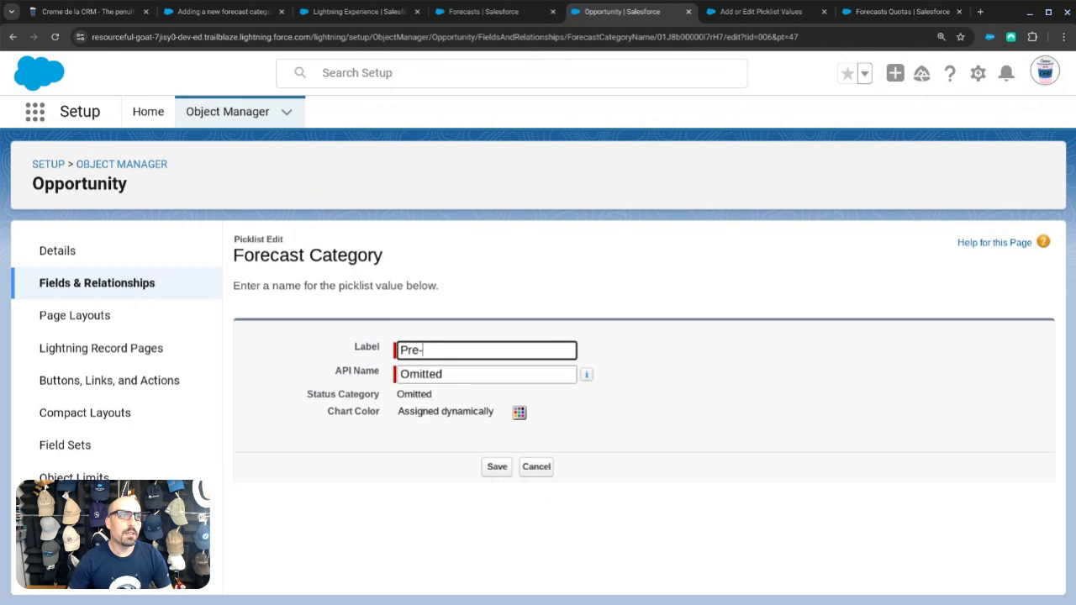
{"action": "type", "text": "-Pipeline"}
{"action": "key", "text": "Tab"}
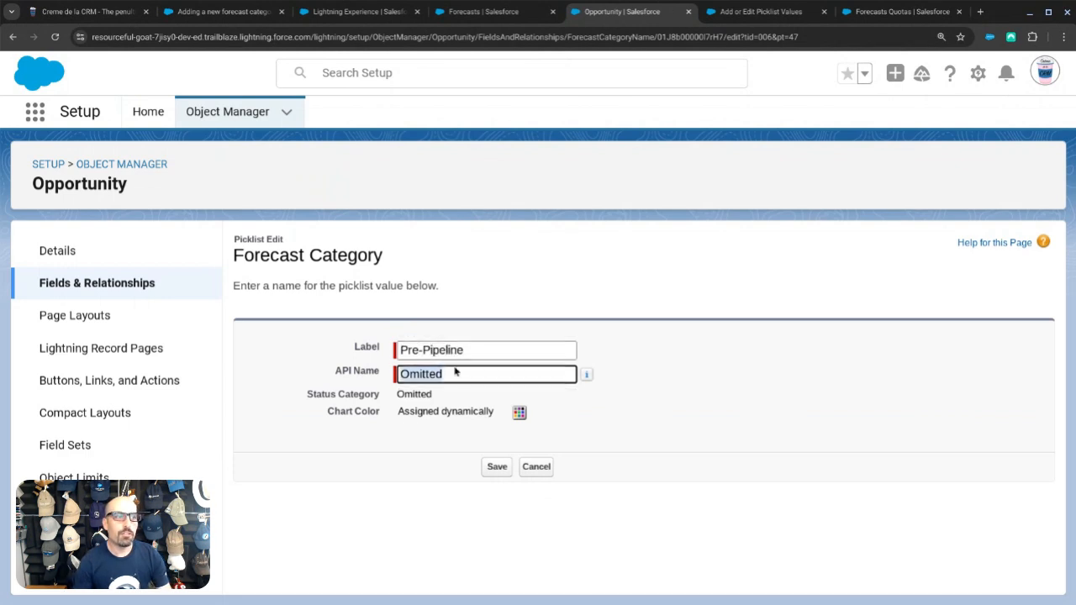
{"action": "left_click", "coordinate": [499, 467]}
Step: Examine the Forecast Category field page and how its picklist values map to API names and status categories
{"action": "scroll", "coordinate": [408, 427], "scroll_direction": "down", "scroll_amount": 5}
{"action": "scroll", "coordinate": [404, 428], "scroll_direction": "down", "scroll_amount": 1}
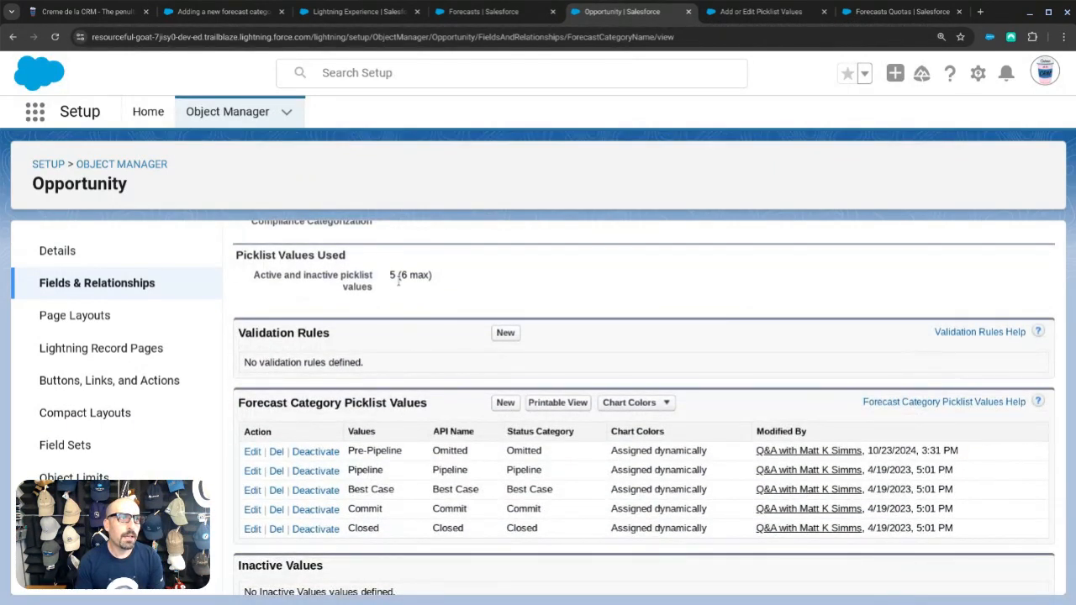
{"action": "scroll", "coordinate": [395, 290], "scroll_direction": "up", "scroll_amount": 6}
{"action": "left_click", "coordinate": [505, 259]}
{"action": "scroll", "coordinate": [488, 422], "scroll_direction": "down", "scroll_amount": 1}
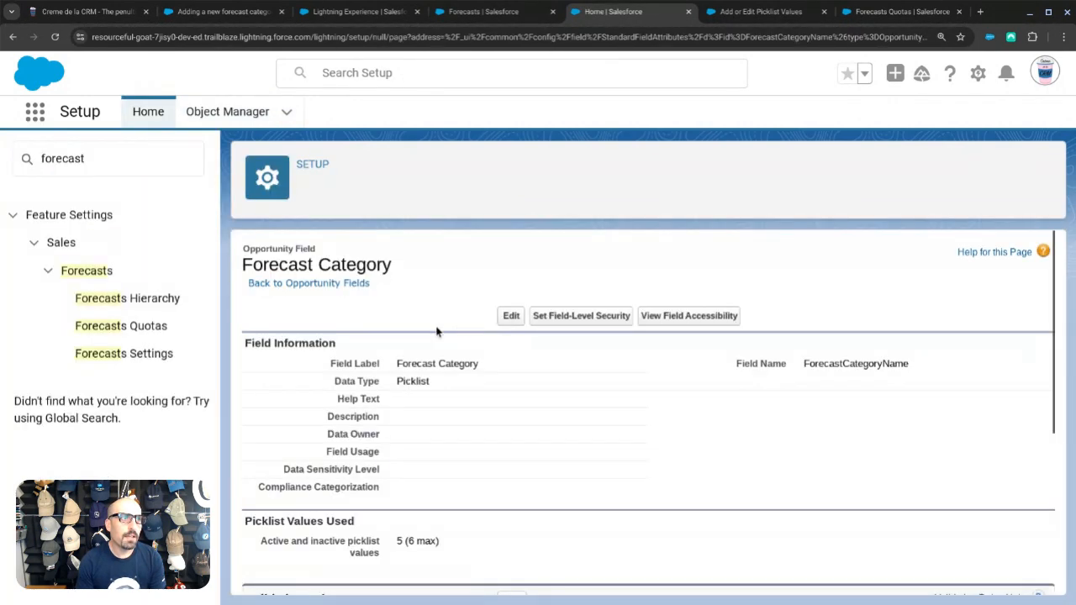
{"action": "scroll", "coordinate": [436, 329], "scroll_direction": "down", "scroll_amount": 6}
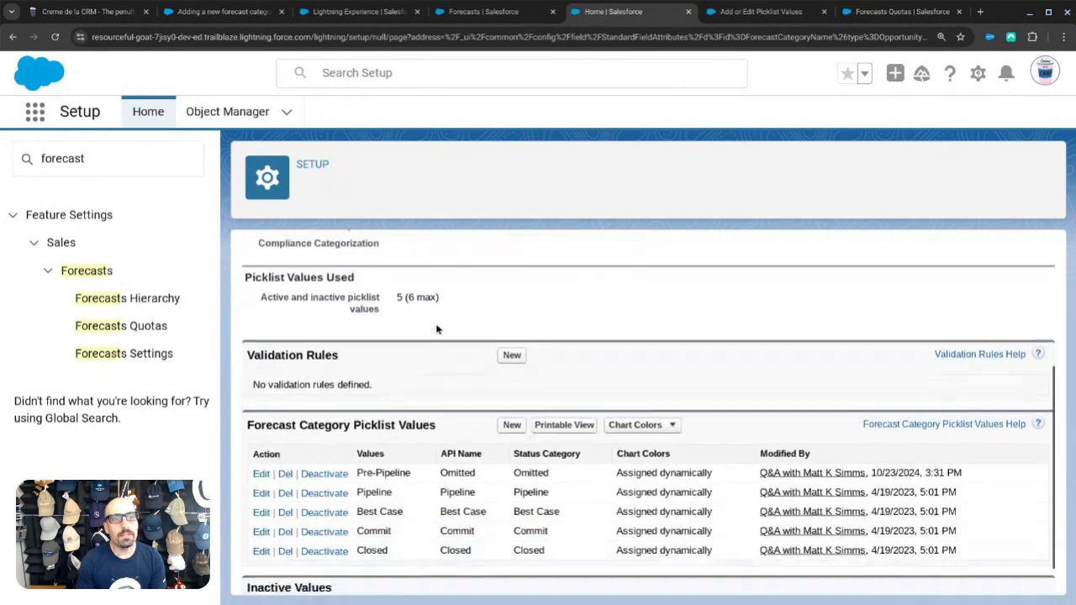
{"action": "scroll", "coordinate": [437, 329], "scroll_direction": "down", "scroll_amount": 1}
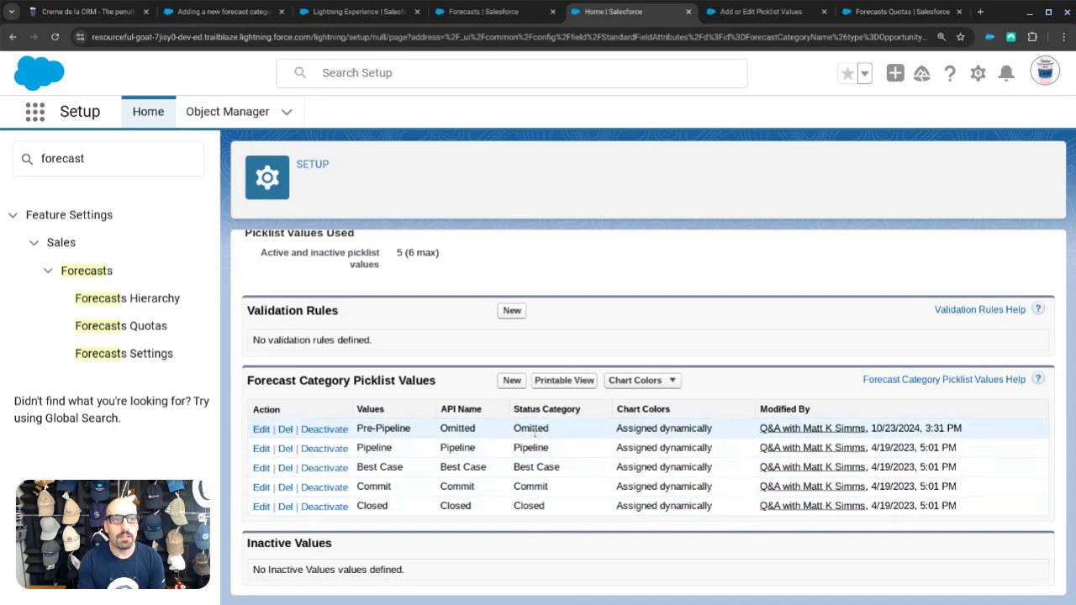
Step: Review the October FY 2024 forecasts and the community question, and return to the Forecast Category picklist values
{"action": "left_click", "coordinate": [485, 14]}
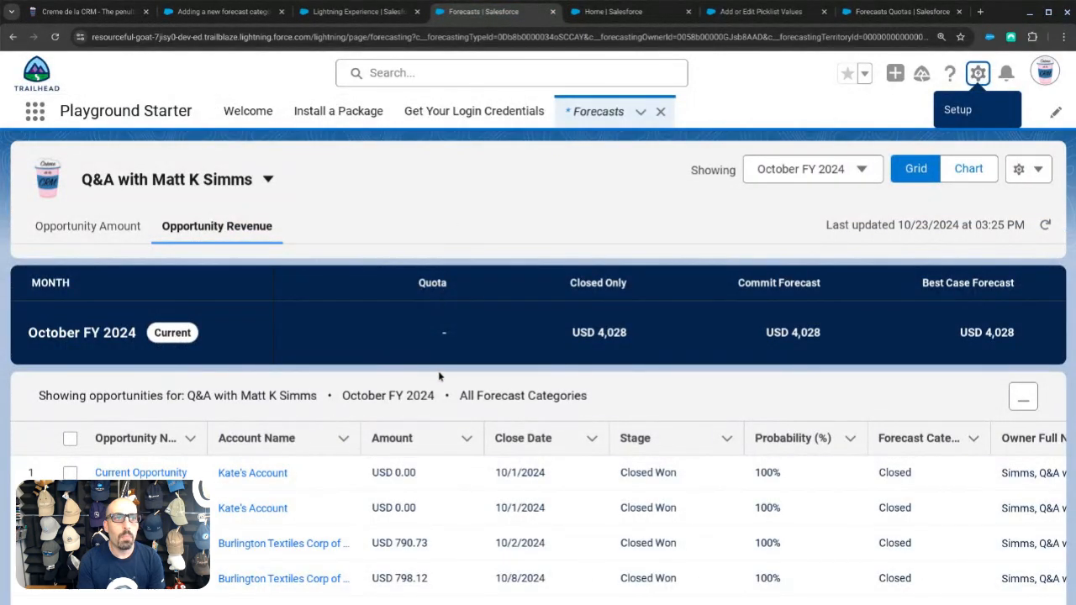
{"action": "left_click", "coordinate": [647, 330]}
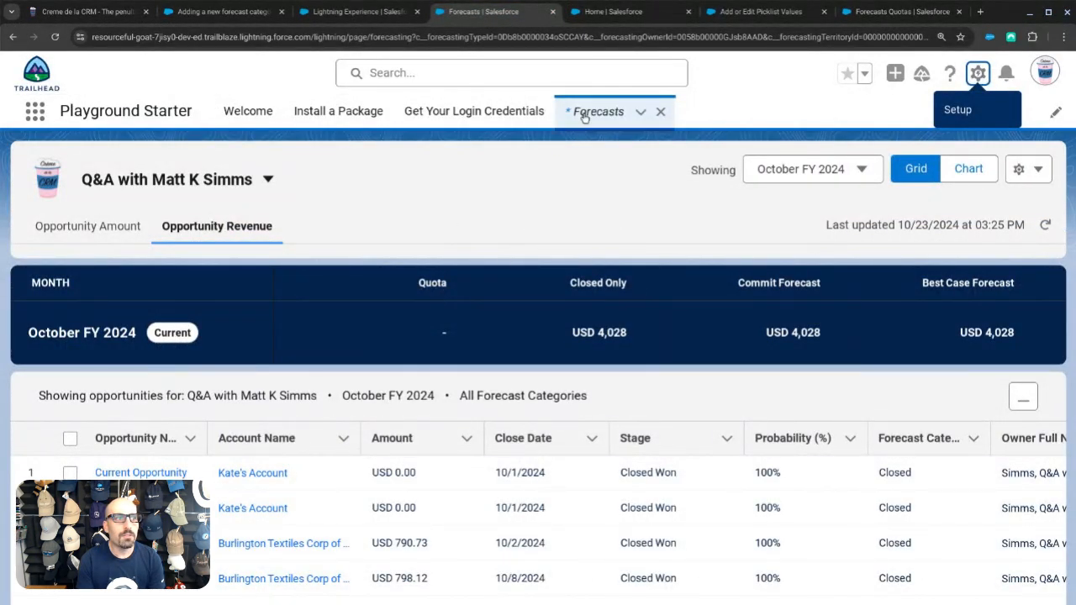
{"action": "left_click", "coordinate": [598, 15]}
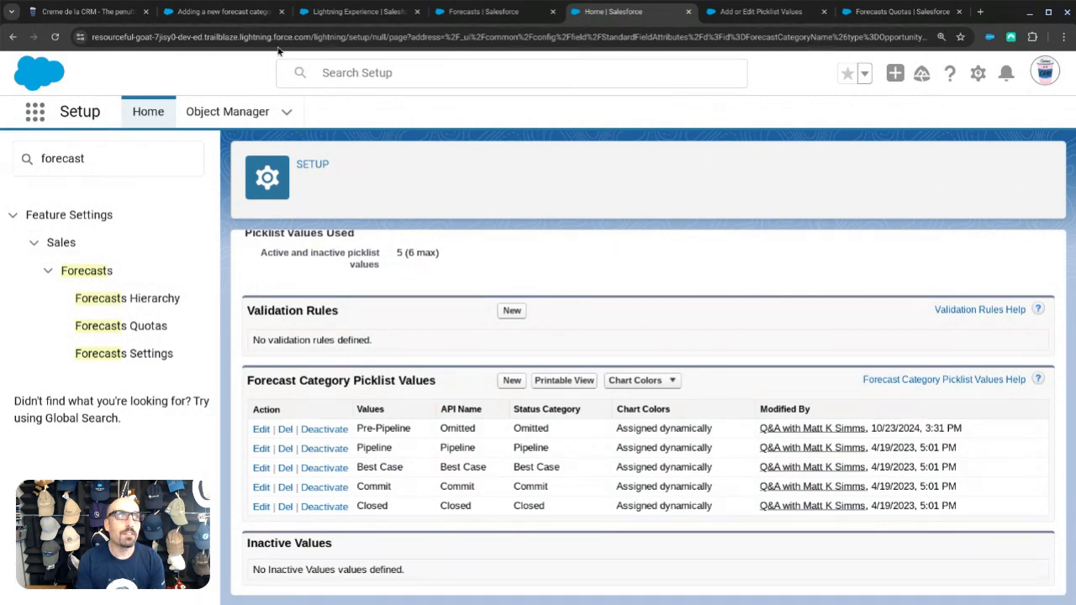
{"action": "left_click", "coordinate": [223, 11]}
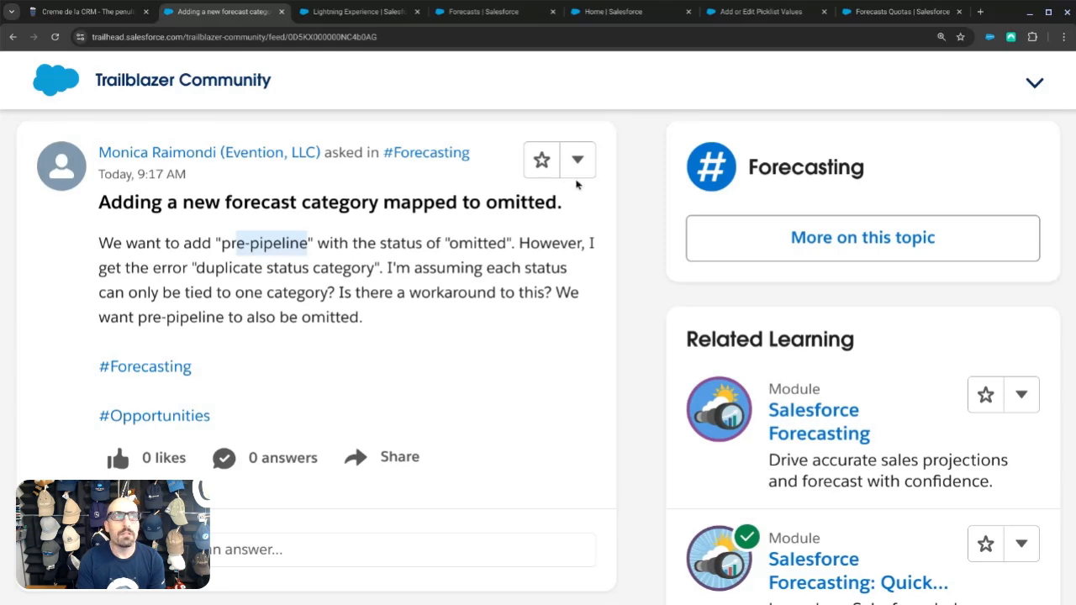
{"action": "left_click", "coordinate": [635, 12]}
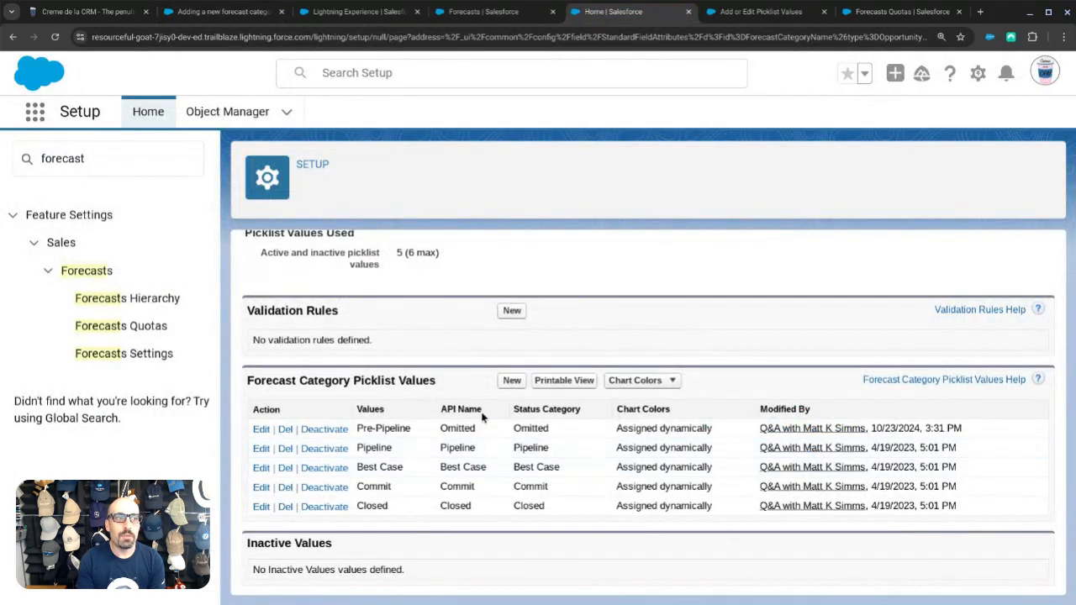